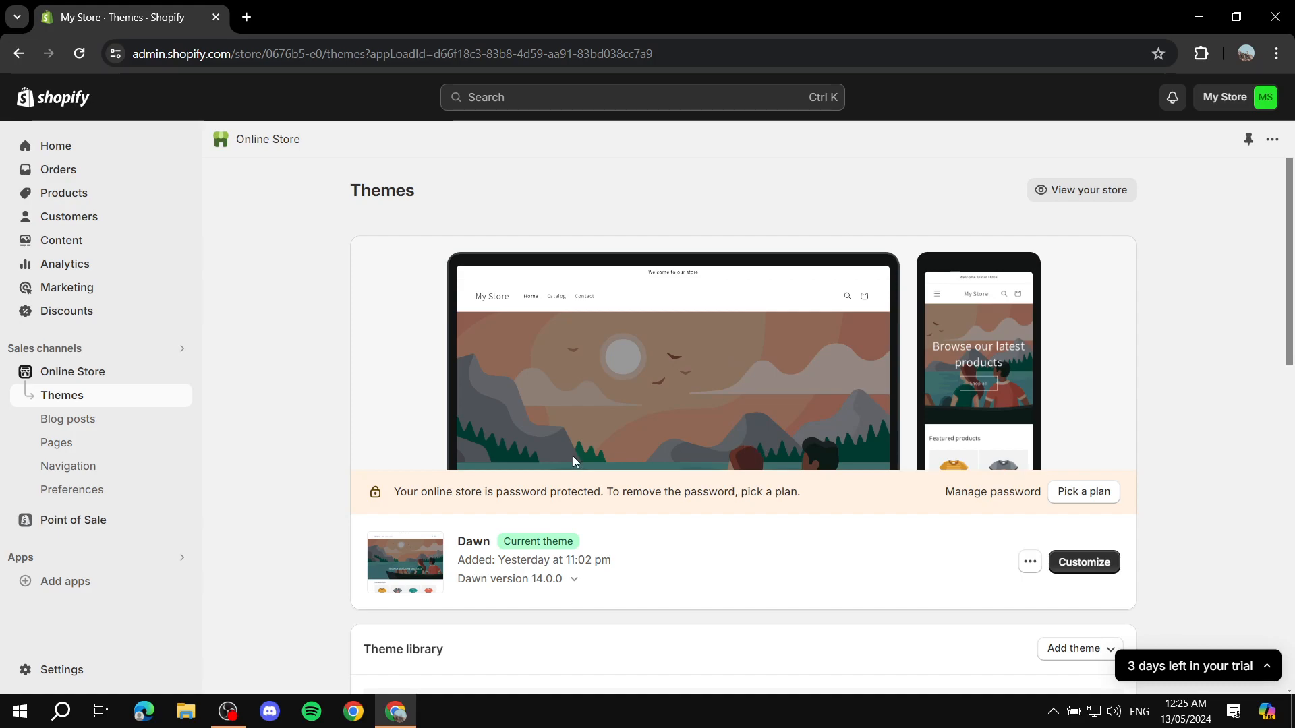
Open the Shopify App Store from the store admin's recommended apps overview.
left_click(70, 584)
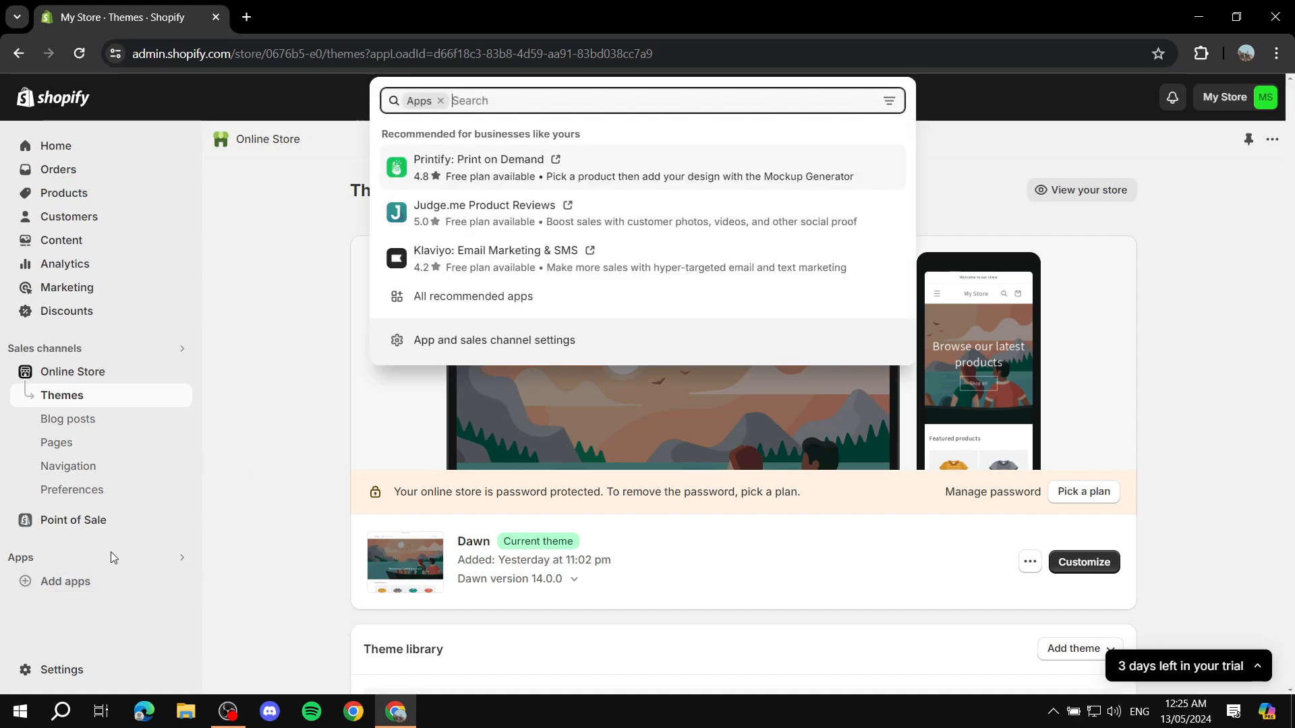
left_click(65, 582)
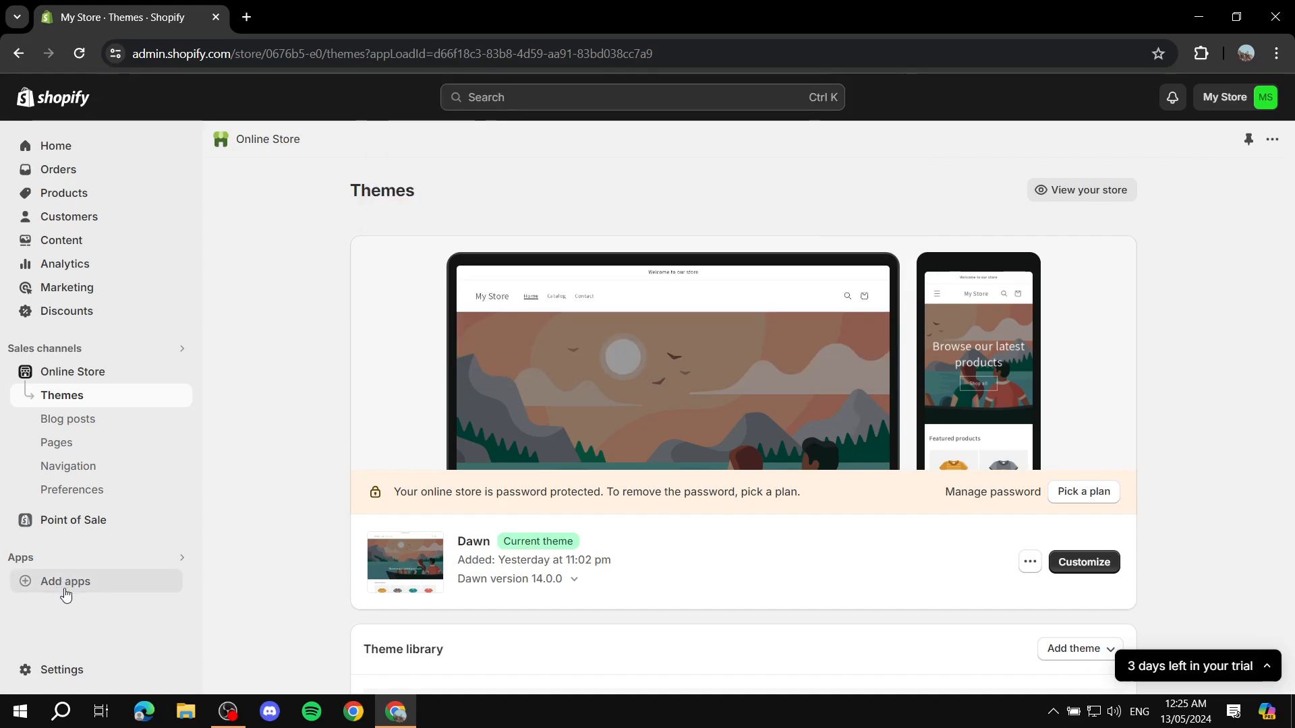
scroll(855, 598, "down", 1)
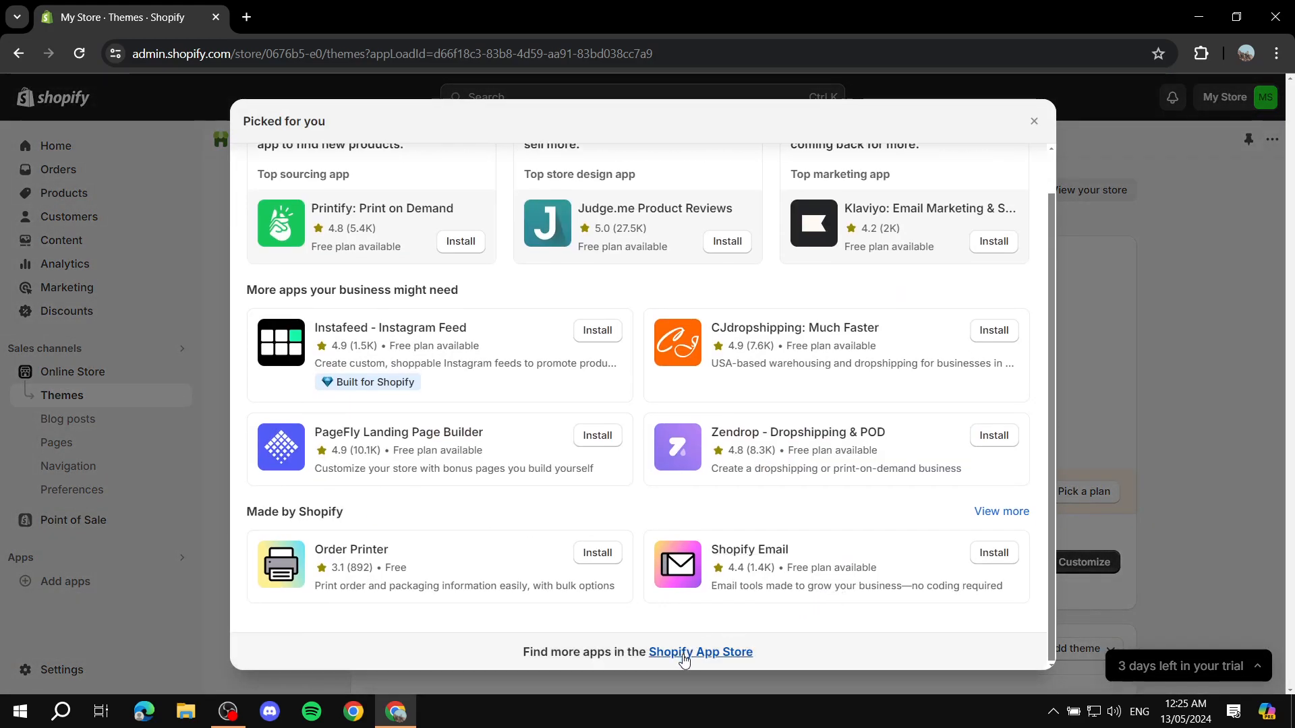
left_click(708, 650)
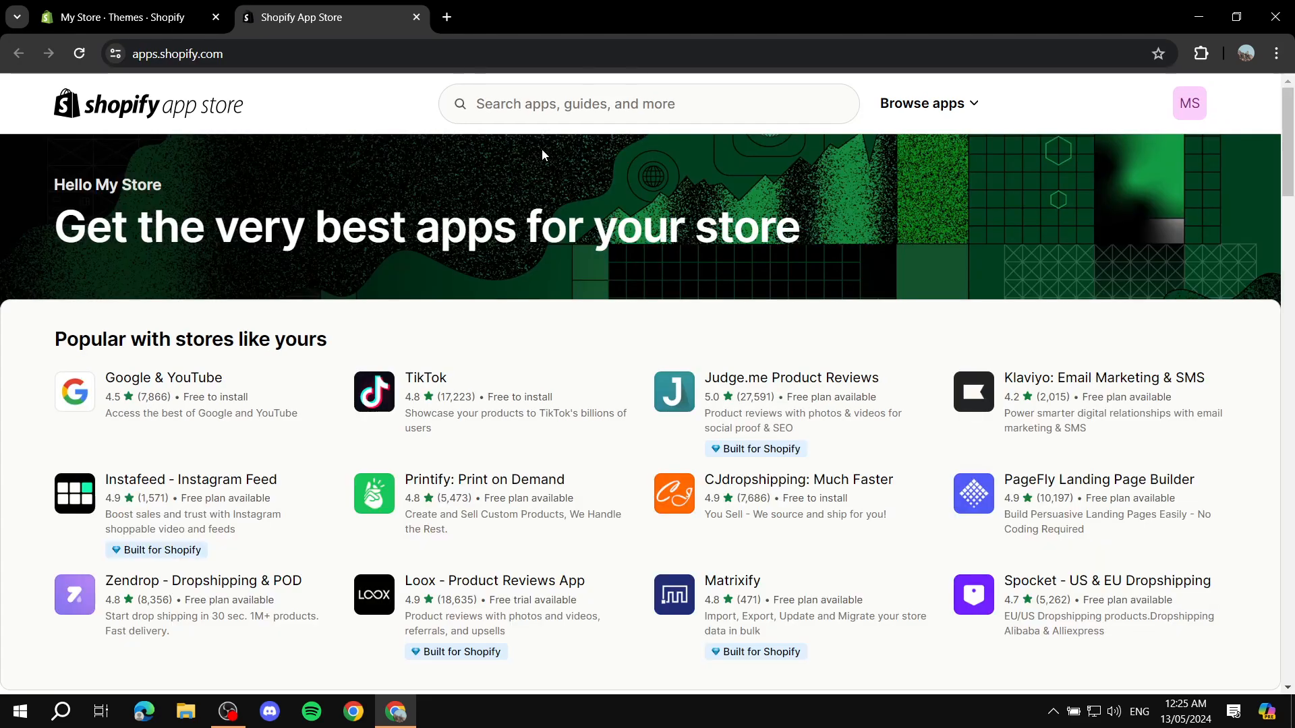
Search the app store for "Shopify Email" and open that app's listing.
left_click(584, 95)
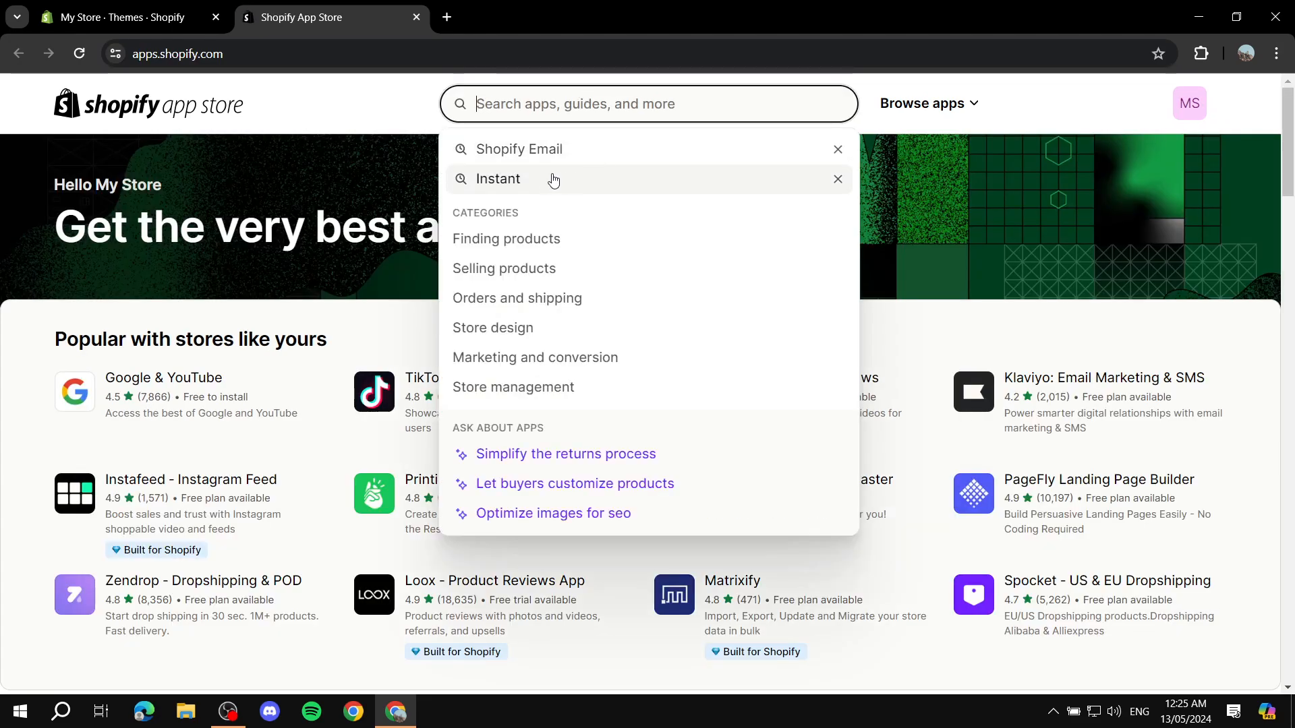
left_click(519, 151)
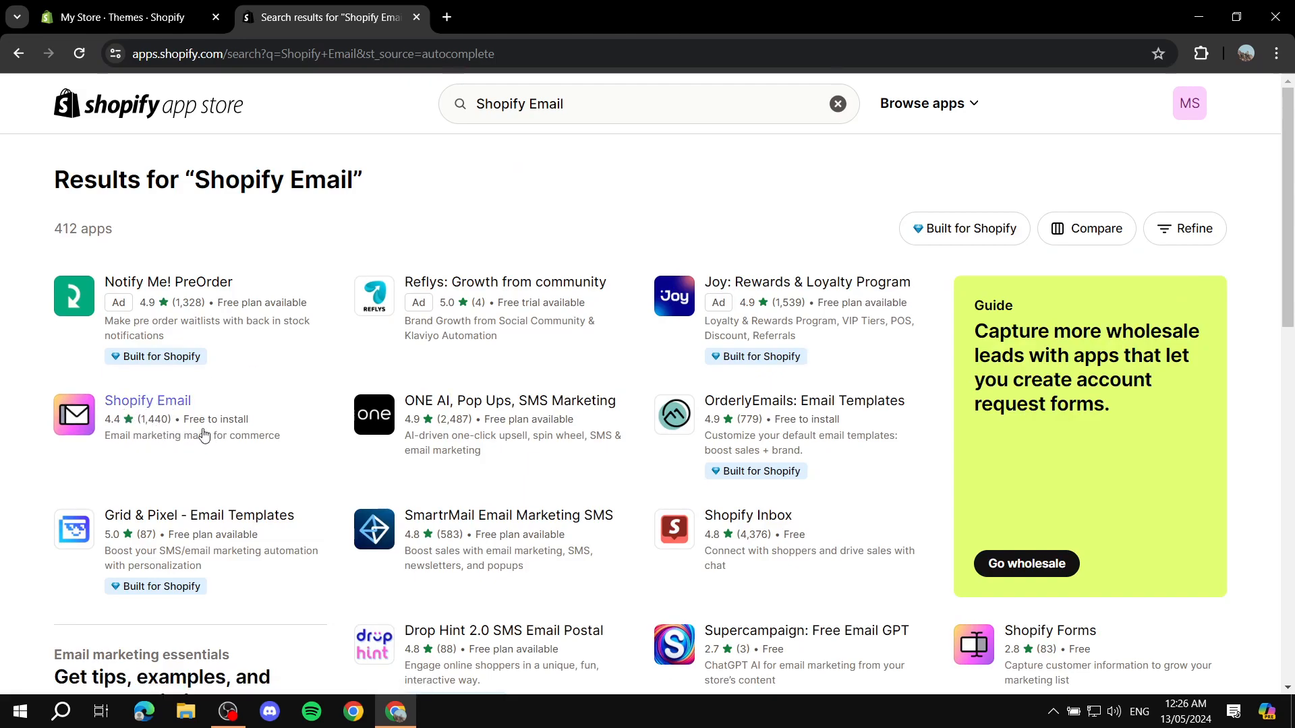
left_click(155, 408)
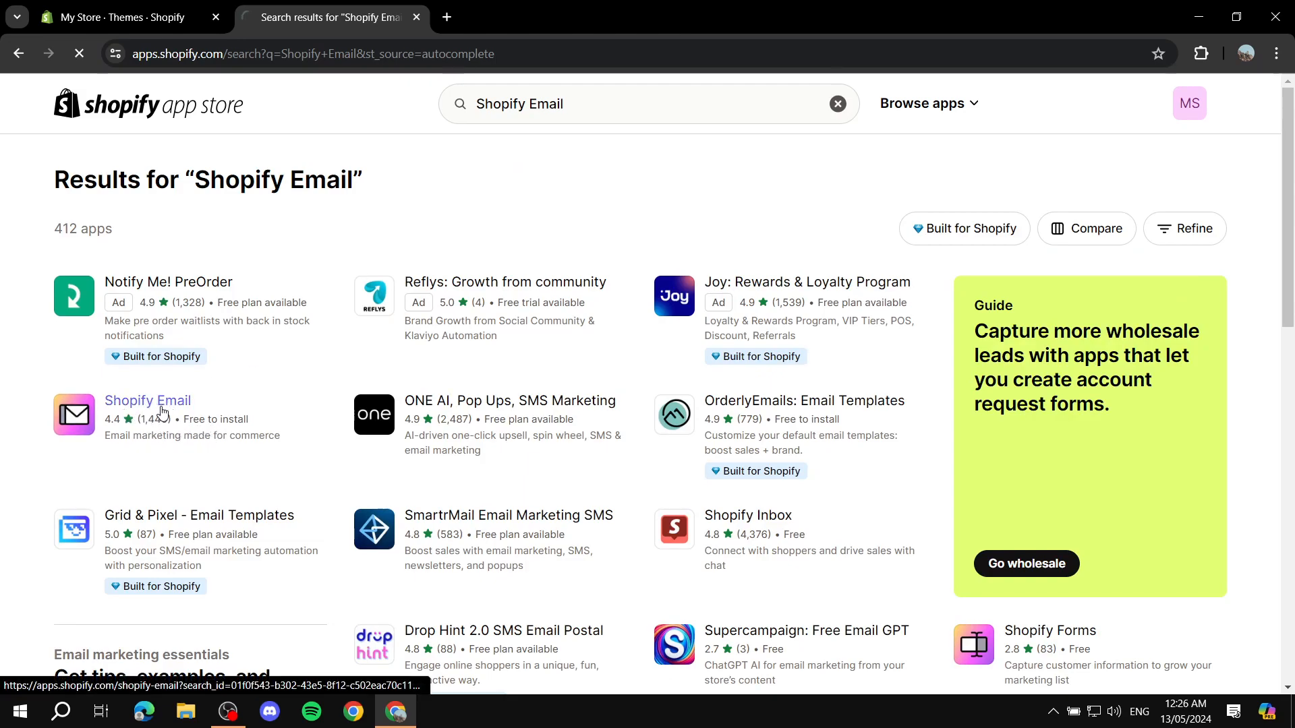
Read the description and email marketing features in the Shopify Email listing.
scroll(607, 457, "down", 15)
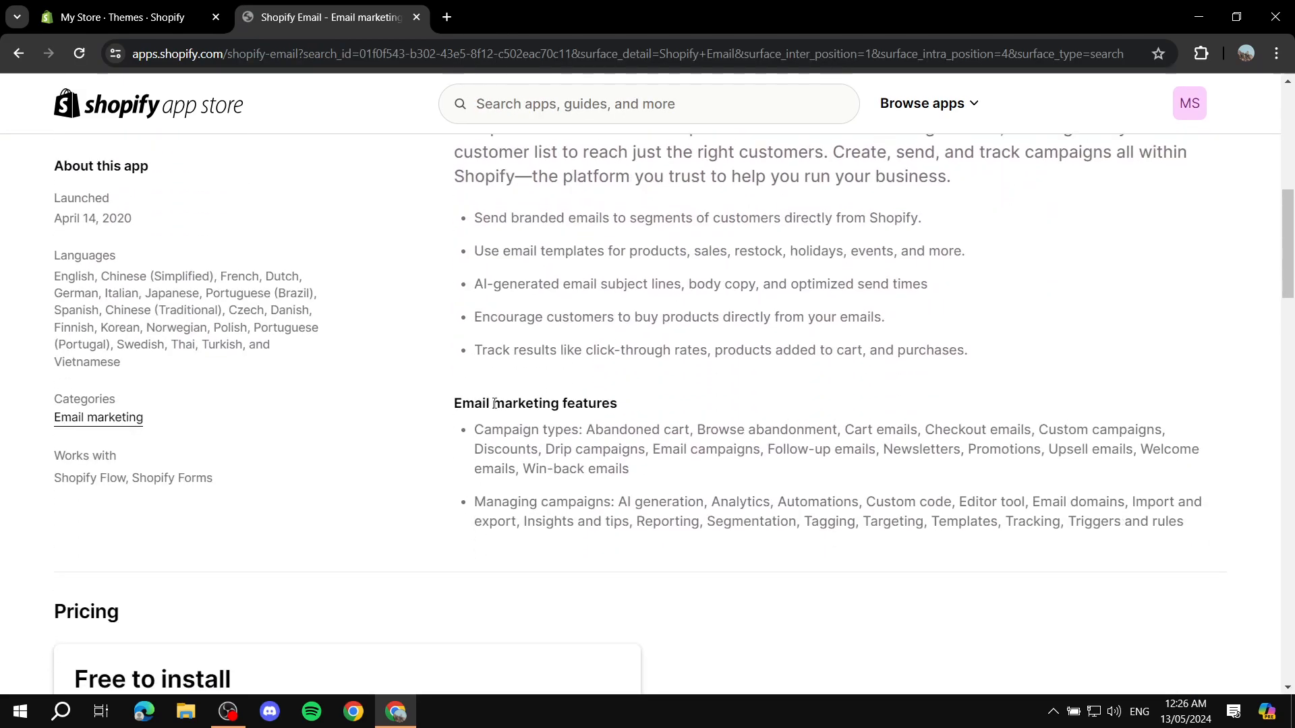
scroll(472, 422, "up", 5)
left_click_drag(428, 407, 698, 400)
left_click(718, 400)
scroll(809, 499, "up", 1)
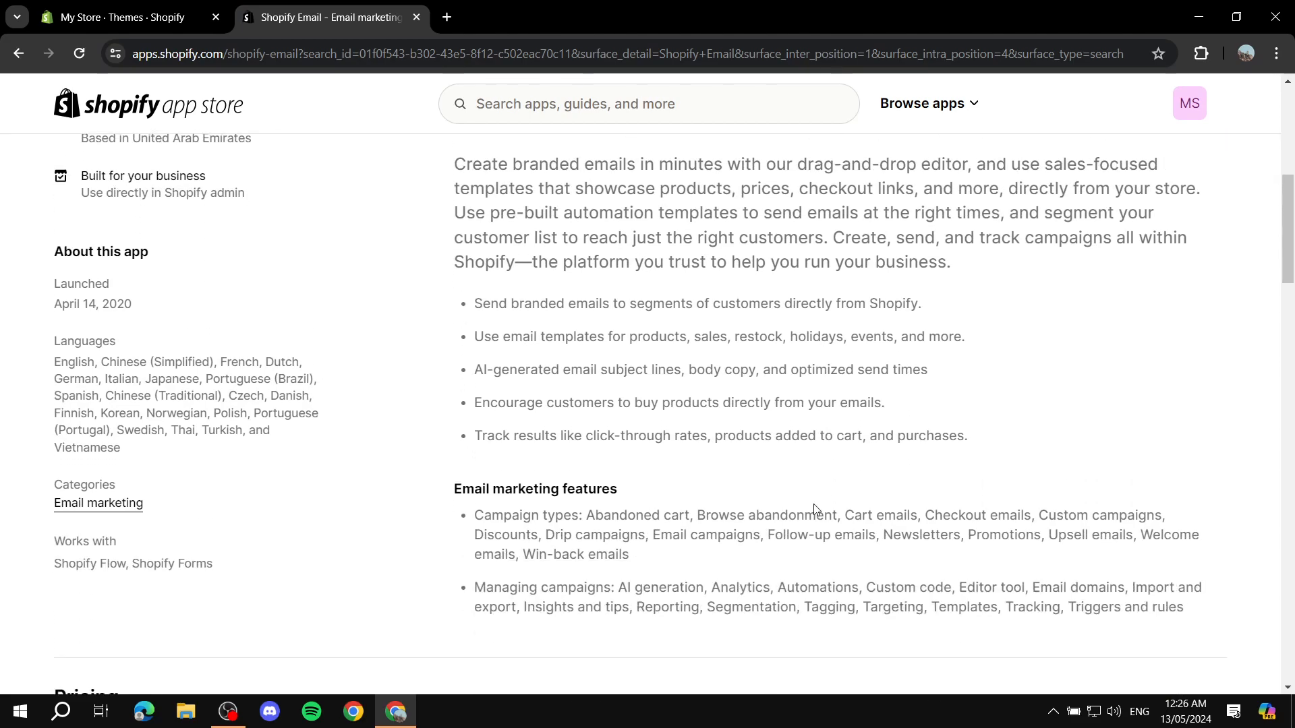
left_click_drag(473, 516, 954, 648)
left_click(1020, 649)
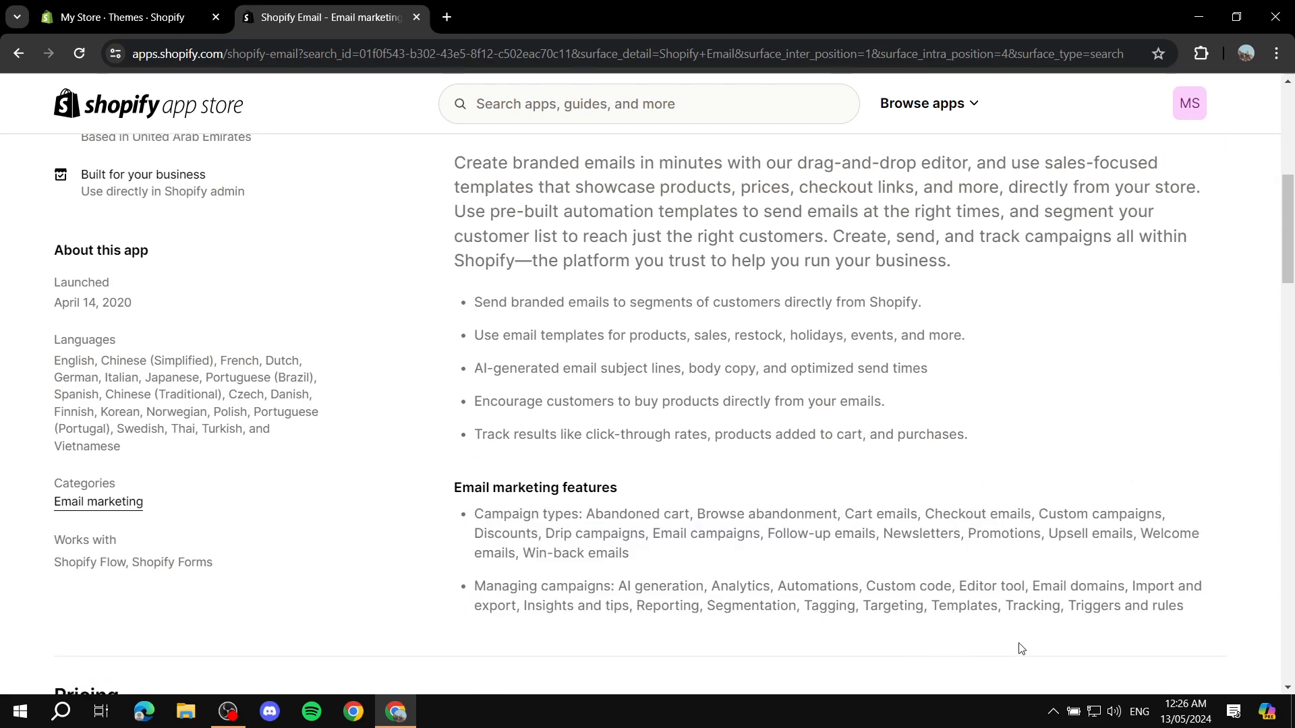
scroll(870, 581, "up", 7)
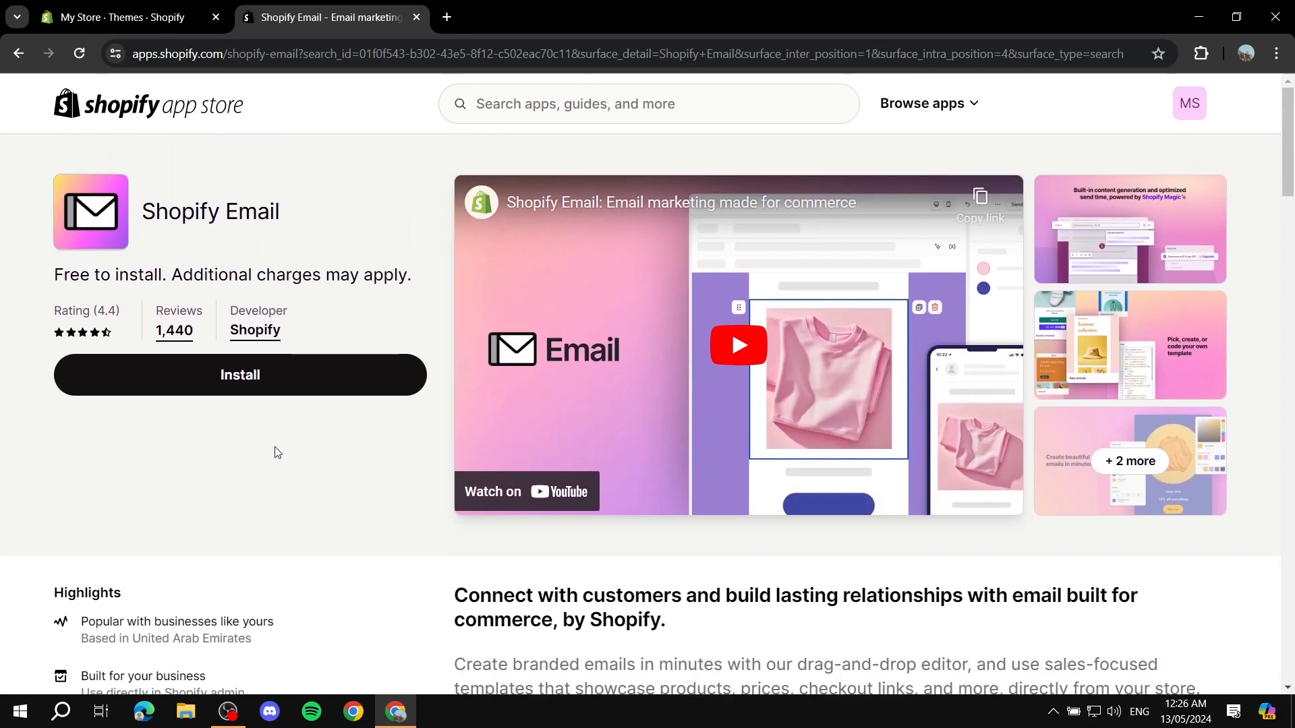
Install the Shopify Email app on the store, approving its data access, and collapse the trial notice.
left_click(273, 378)
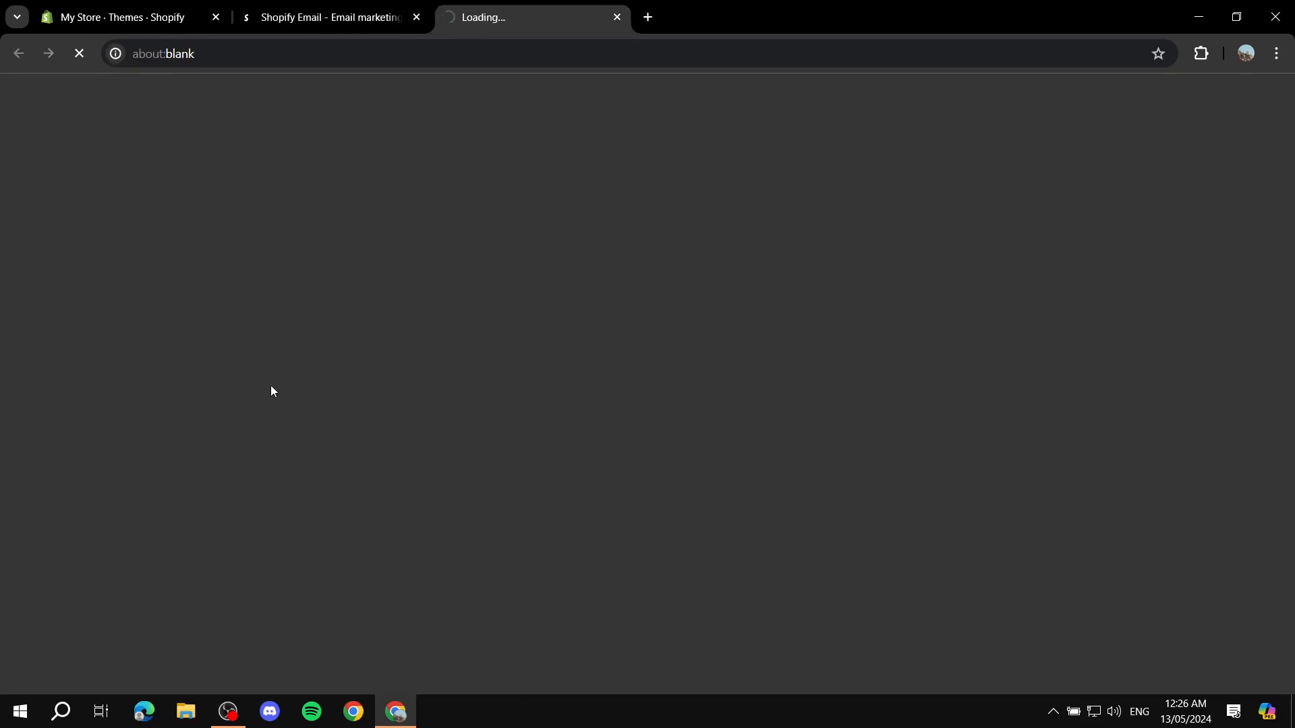
left_click(316, 17)
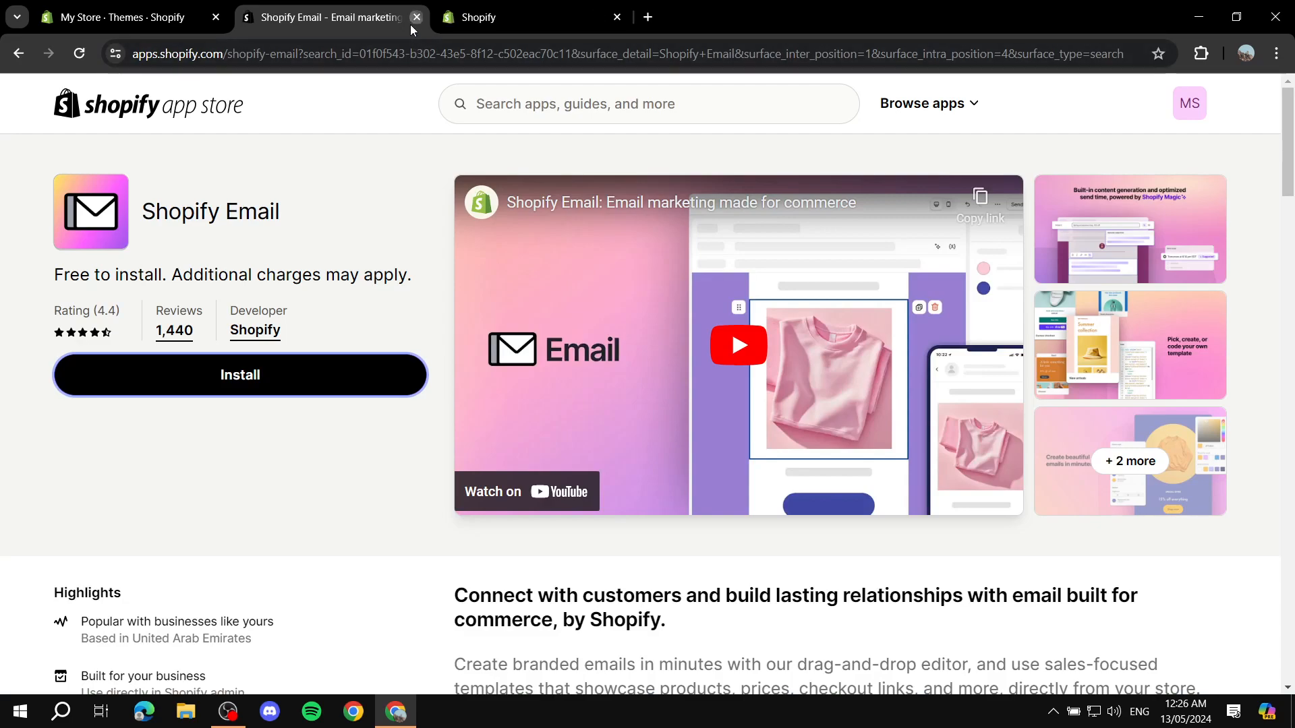
left_click(416, 17)
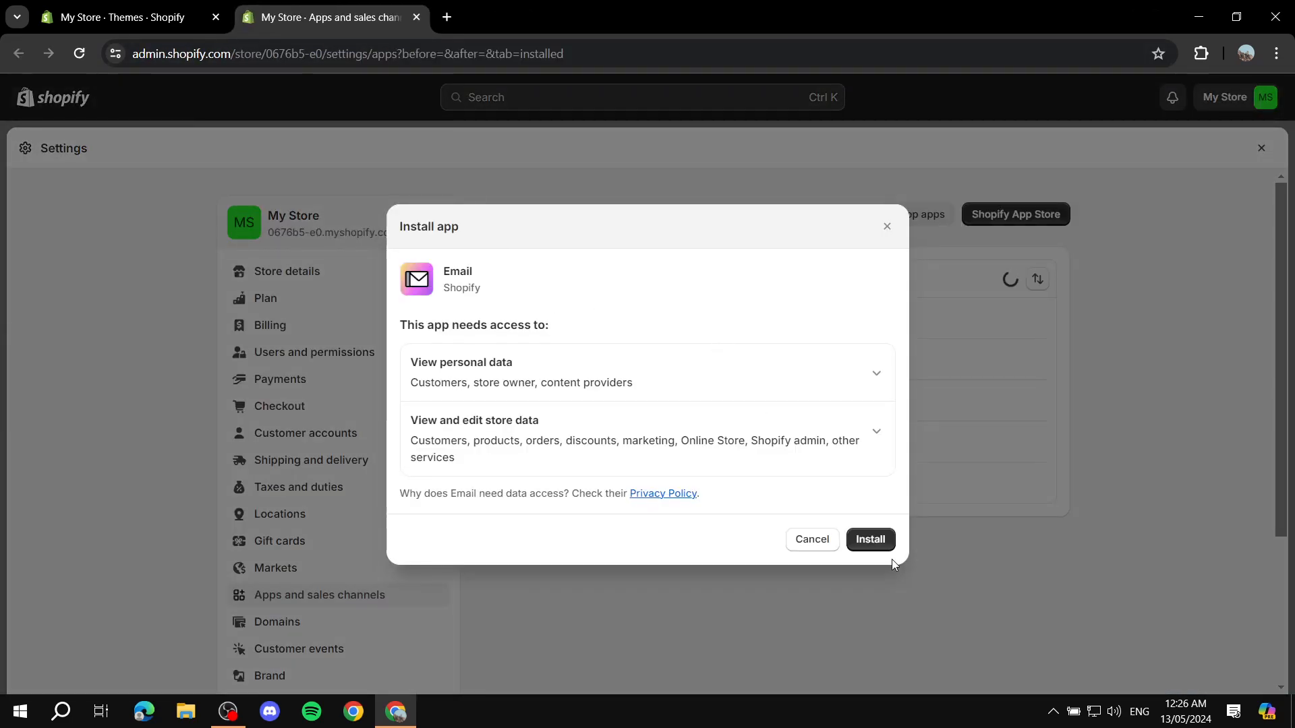
left_click(870, 540)
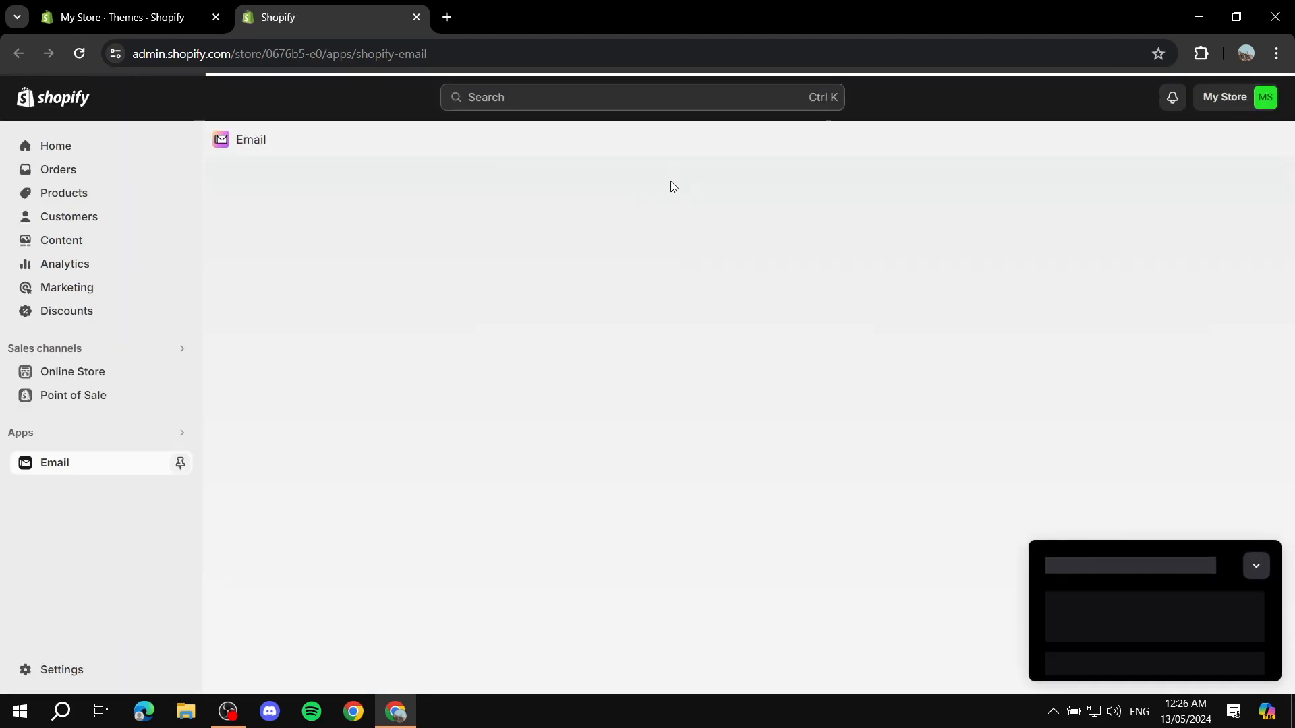
left_click(1255, 555)
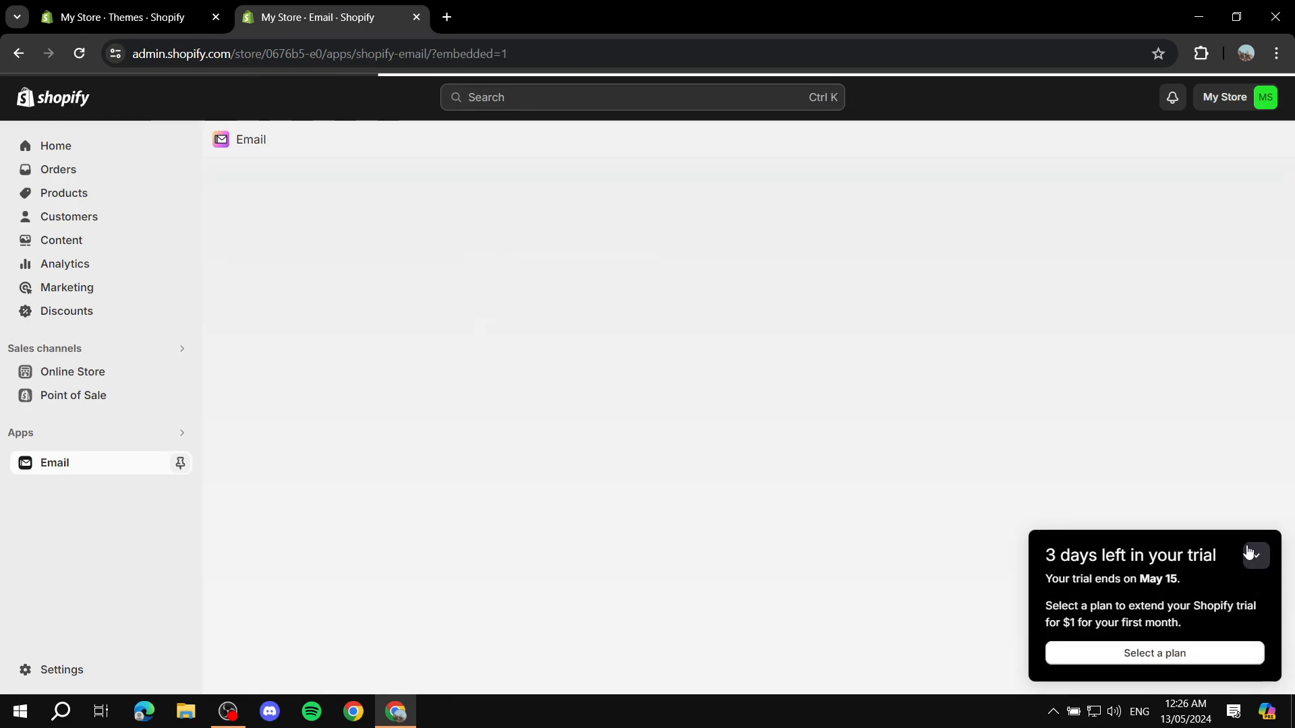
left_click(1254, 555)
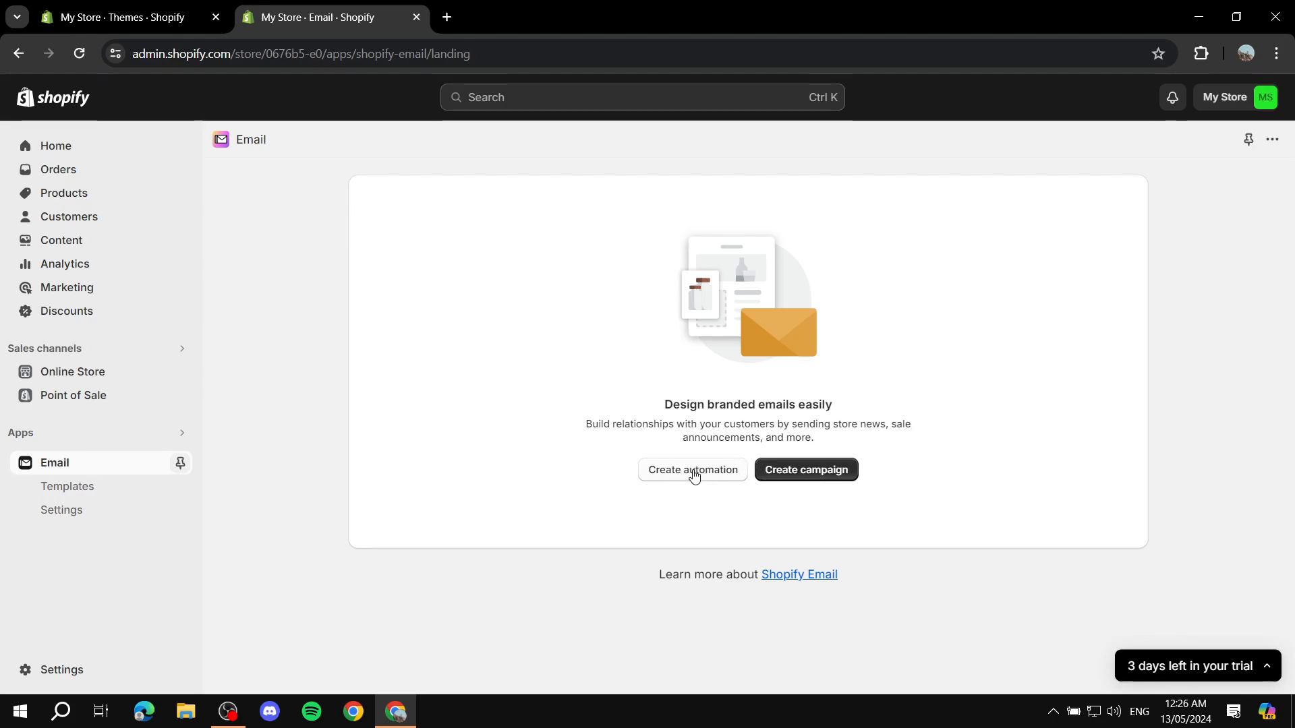
Start a new email campaign and upload Tutorial.png as the template branding logo.
left_click(835, 476)
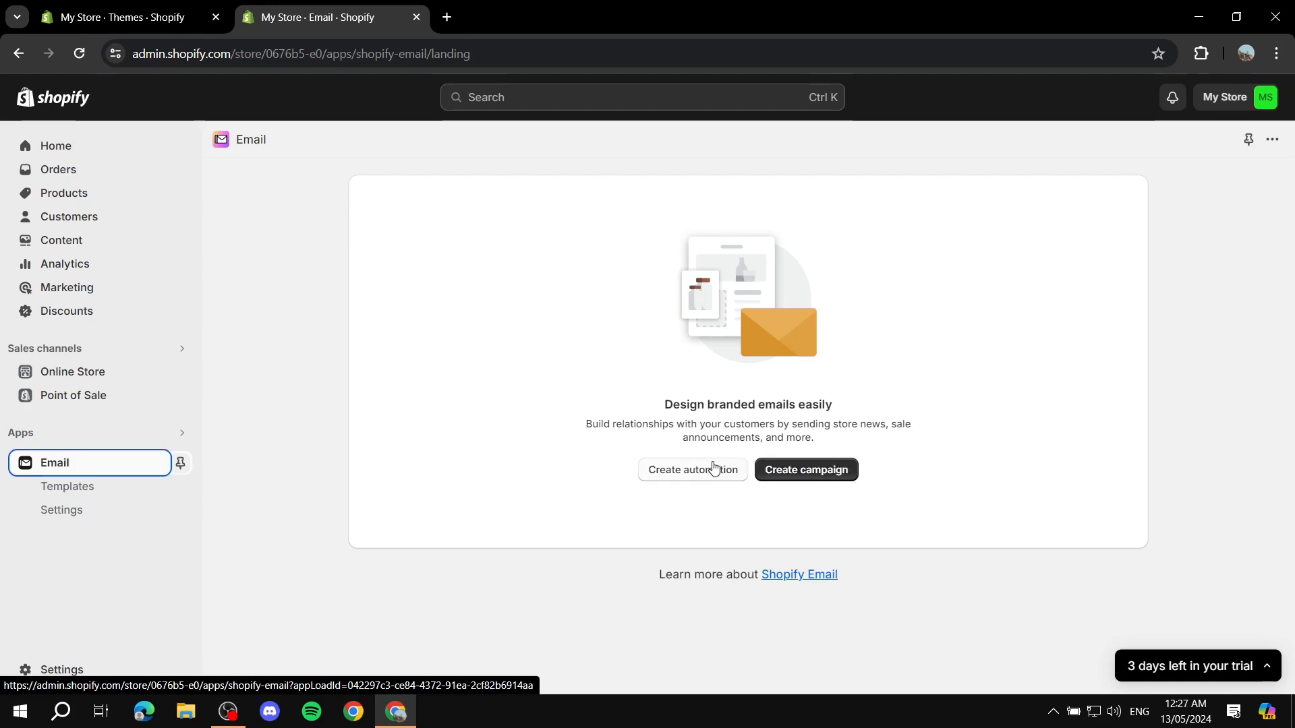
left_click(834, 472)
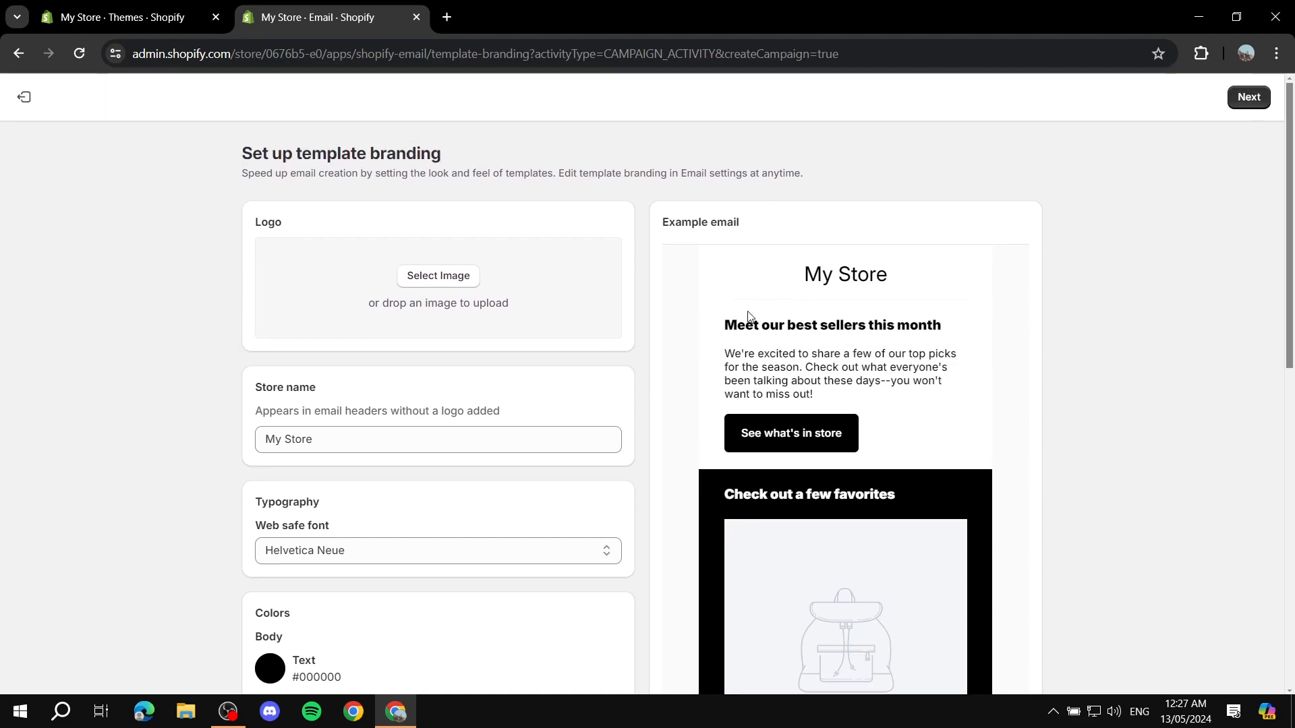
left_click_drag(253, 229, 295, 230)
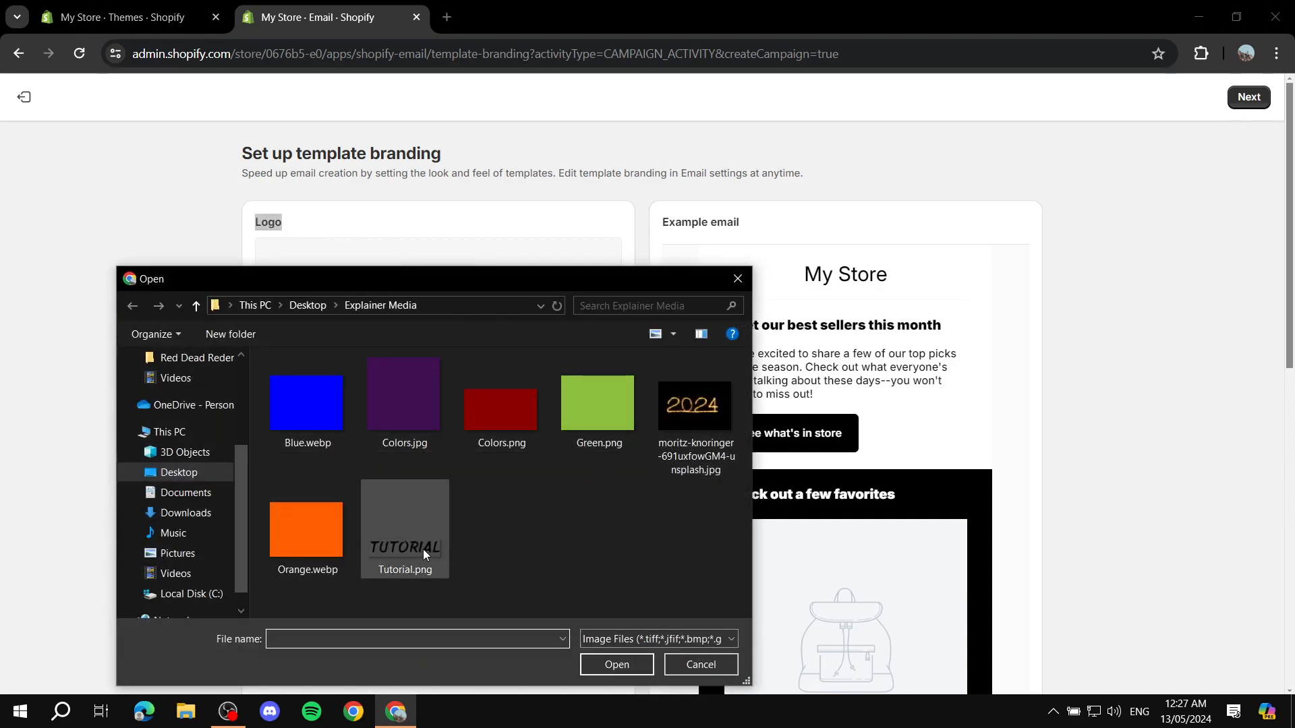
double_click(422, 549)
left_click(200, 346)
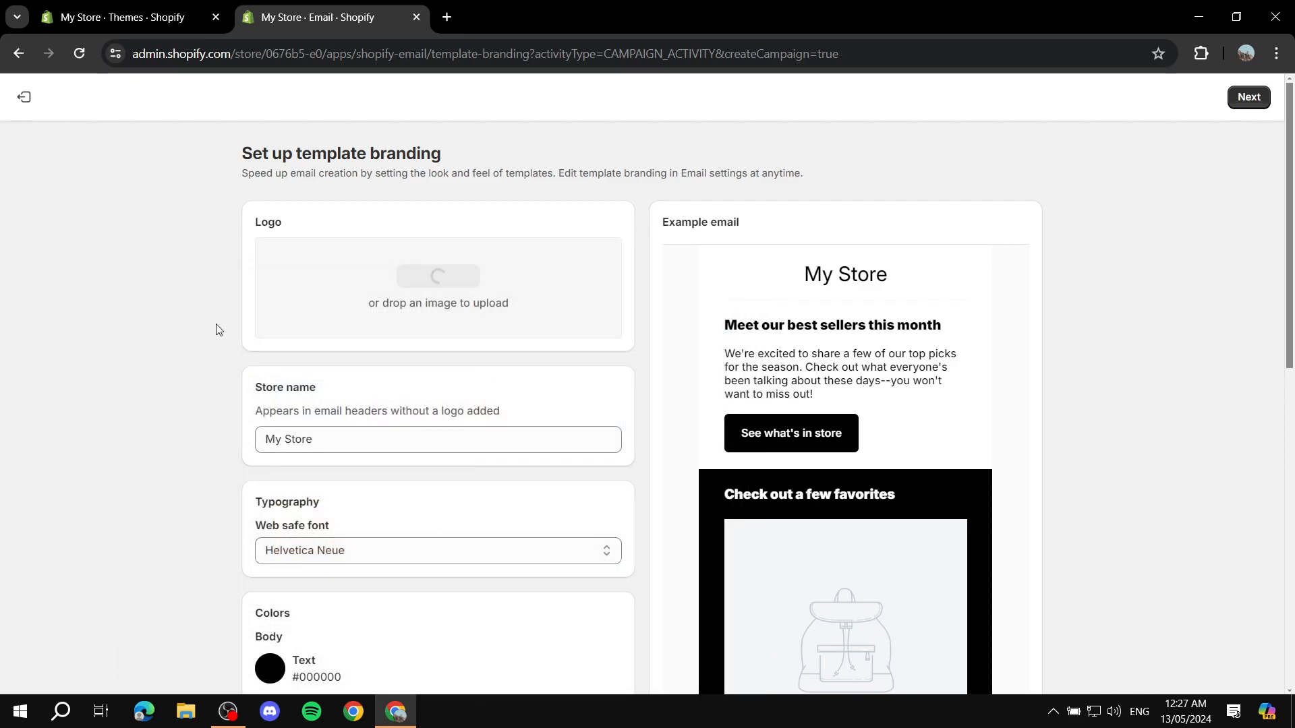
Examine the example email preview, from the header logo and best sellers text down to the product sections.
left_click_drag(660, 237, 717, 226)
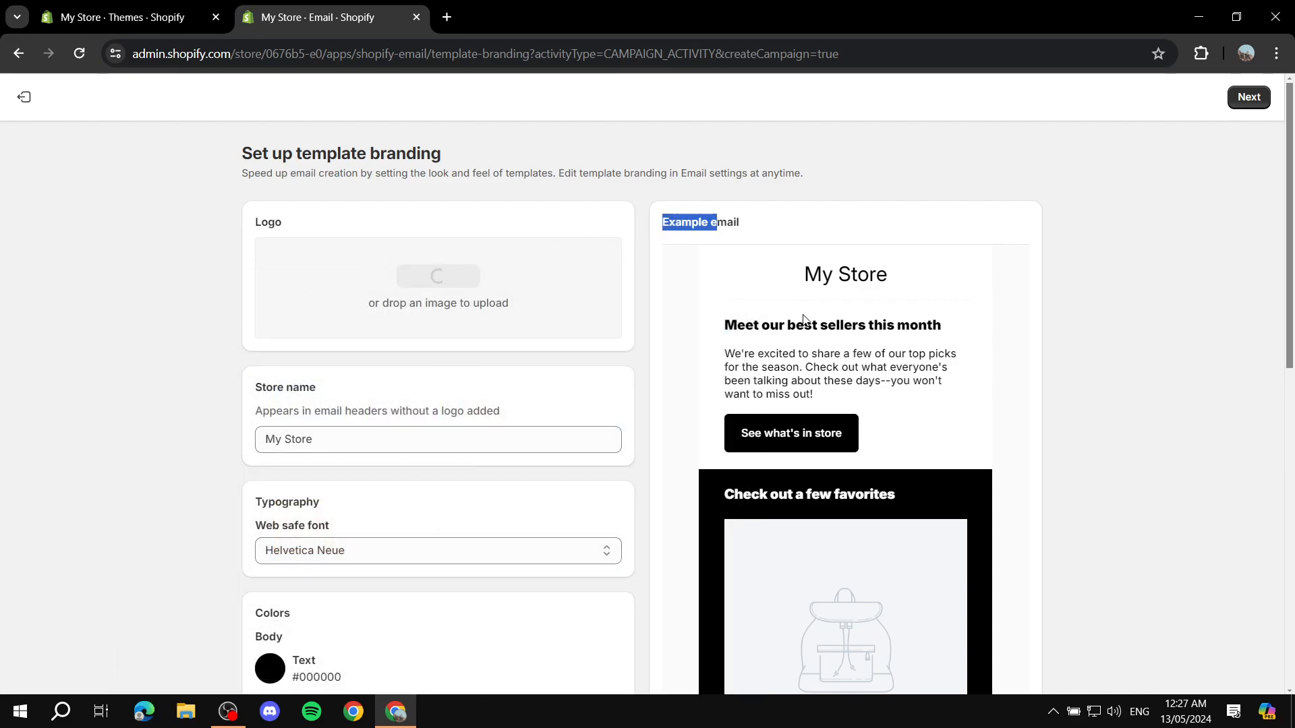
left_click(1051, 259)
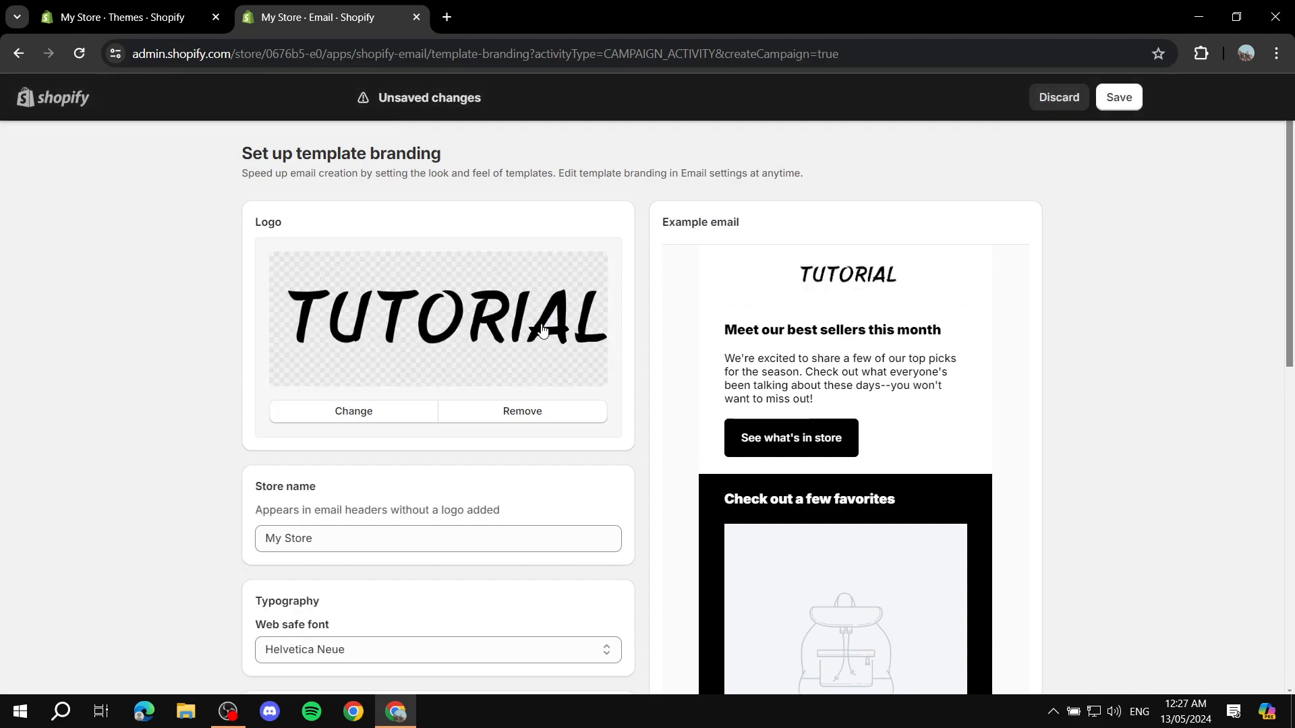
scroll(462, 278, "down", 1)
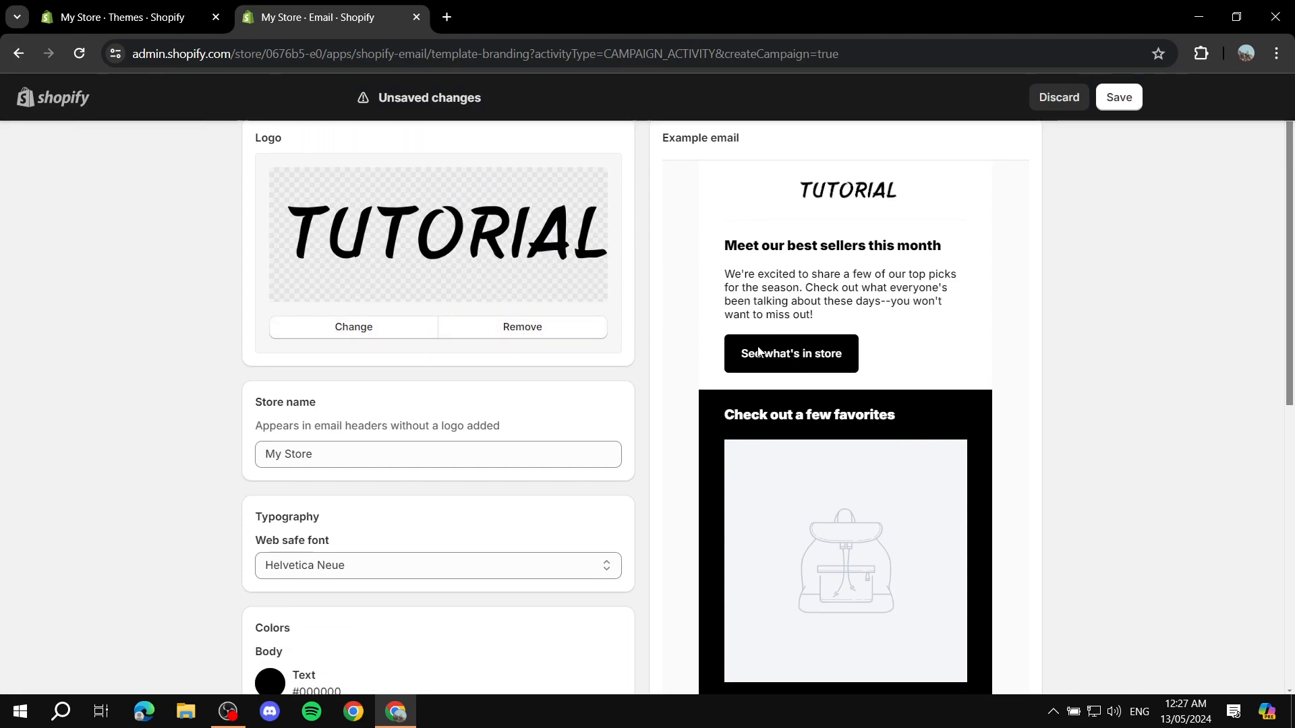
scroll(809, 212, "up", 1)
left_click_drag(789, 268, 963, 411)
left_click(964, 411)
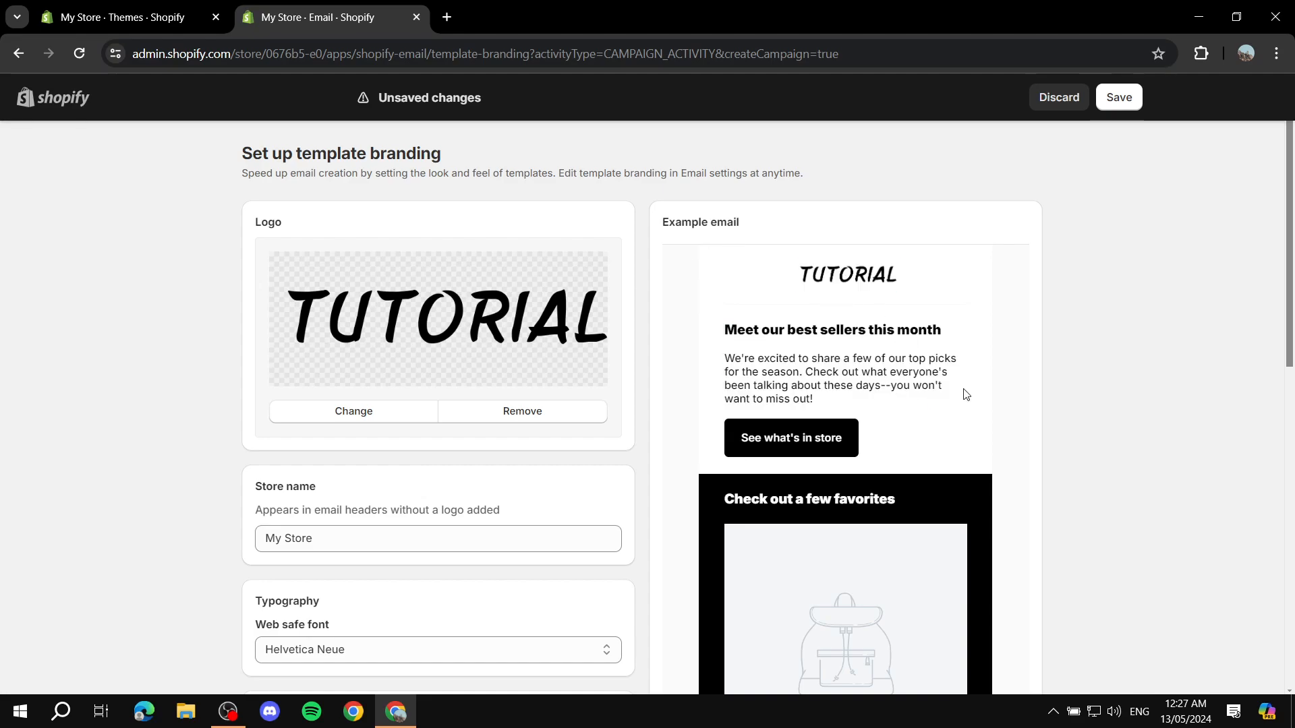
scroll(1009, 350, "down", 2)
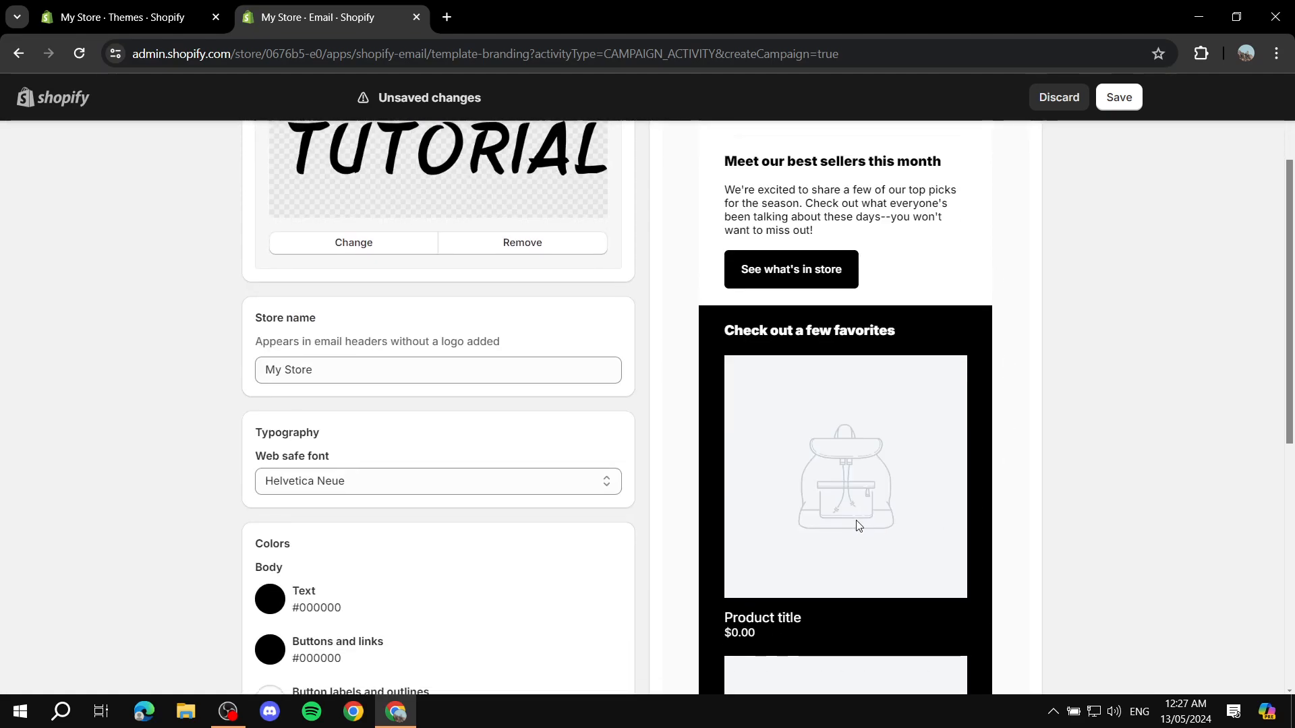
scroll(1003, 526, "down", 5)
scroll(956, 373, "up", 7)
scroll(939, 378, "down", 5)
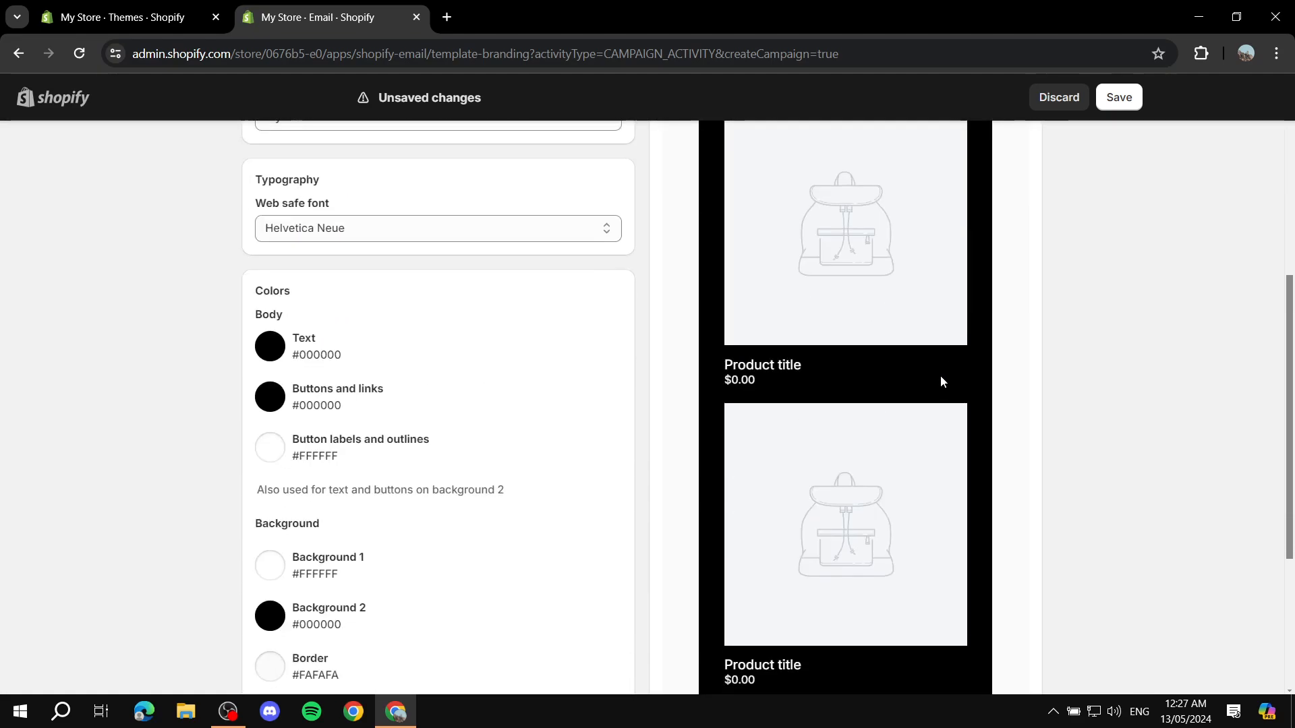
scroll(901, 393, "down", 1)
scroll(918, 410, "up", 6)
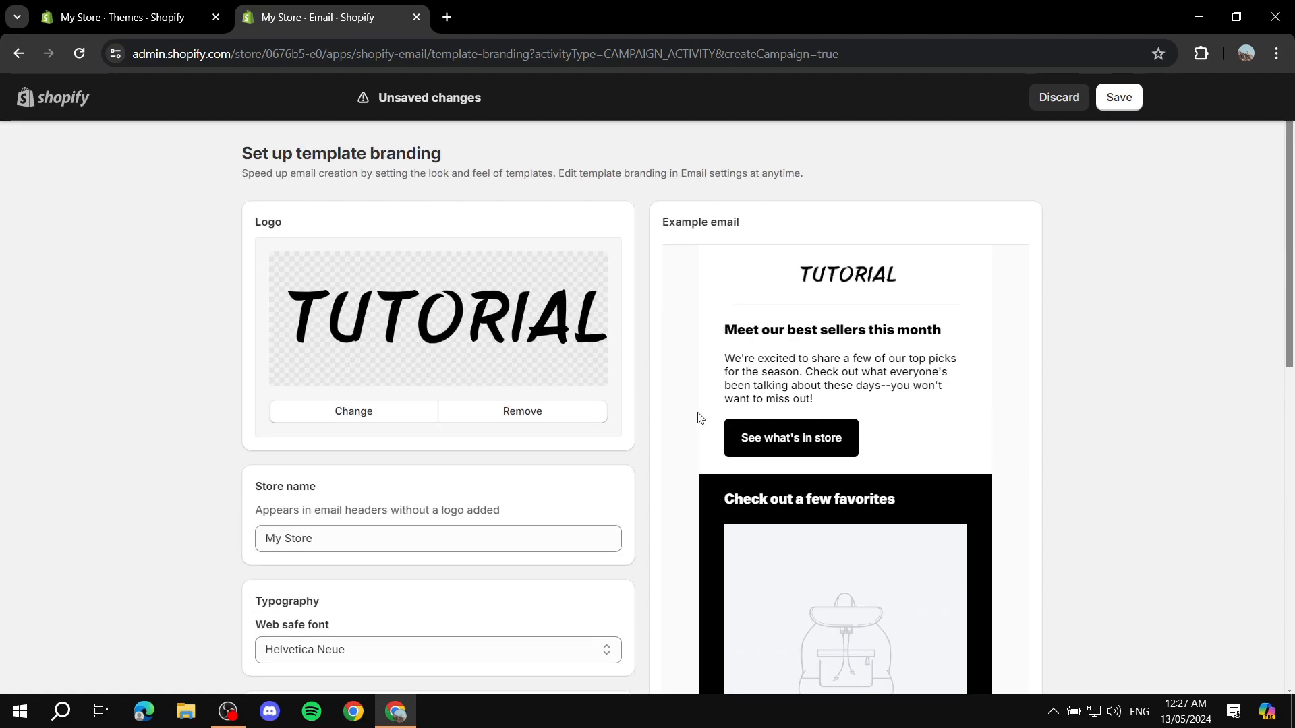
scroll(661, 408, "down", 4)
scroll(488, 347, "up", 1)
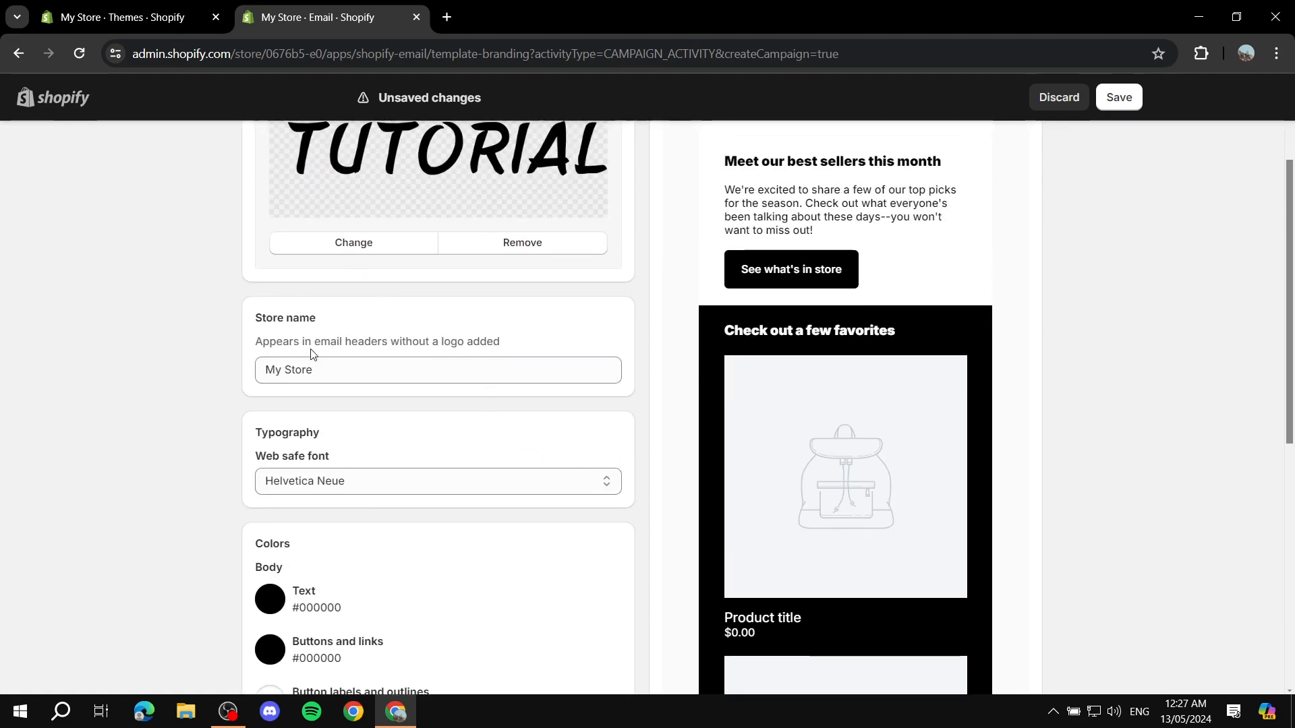
Set the store name in the template branding to "Tutorial".
left_click_drag(257, 324, 390, 313)
left_click(439, 366)
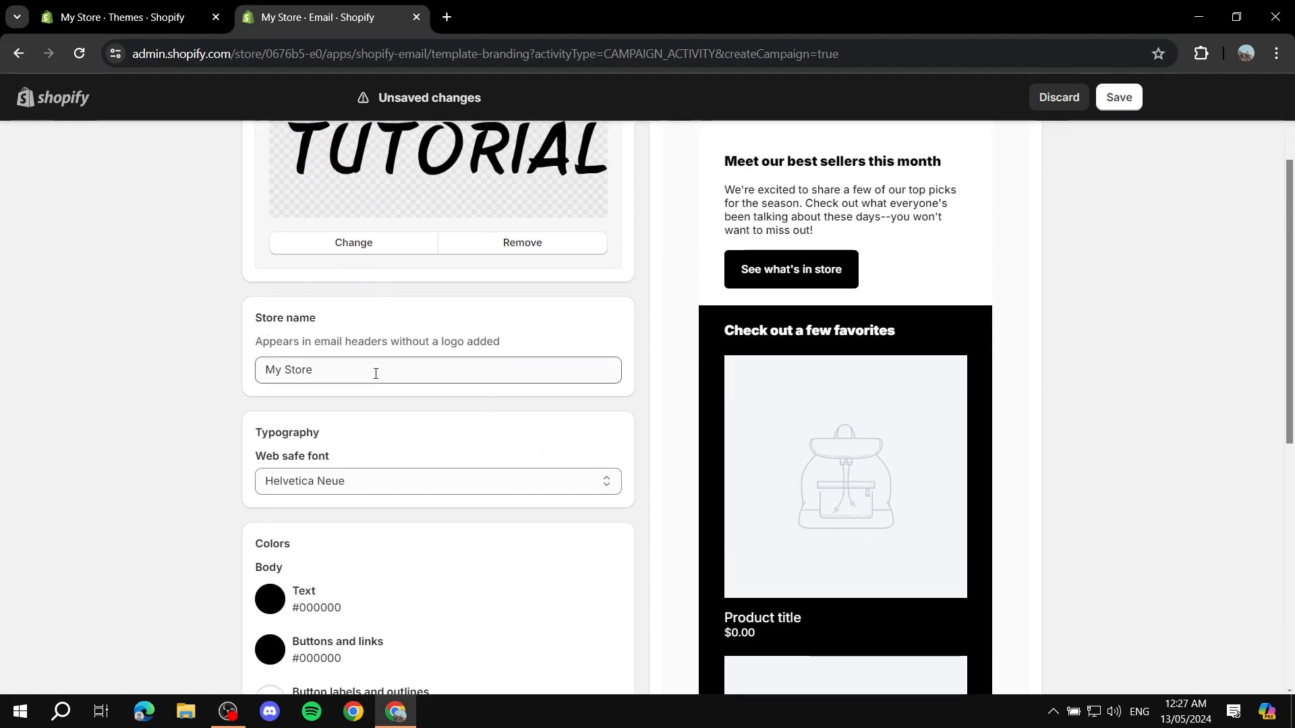
left_click_drag(375, 373, 240, 373)
type("Tutorial")
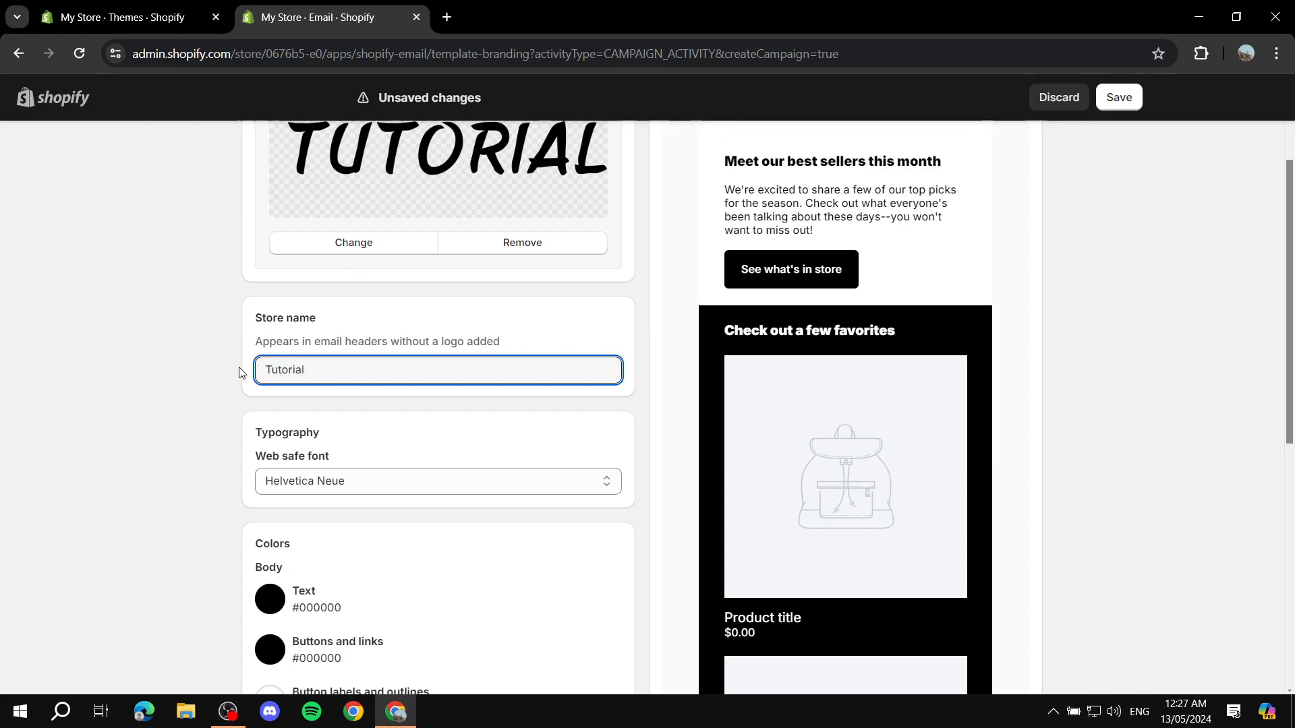
left_click(229, 390)
Choose Helvetica Neue as the web safe font in the template branding typography.
scroll(222, 398, "down", 3)
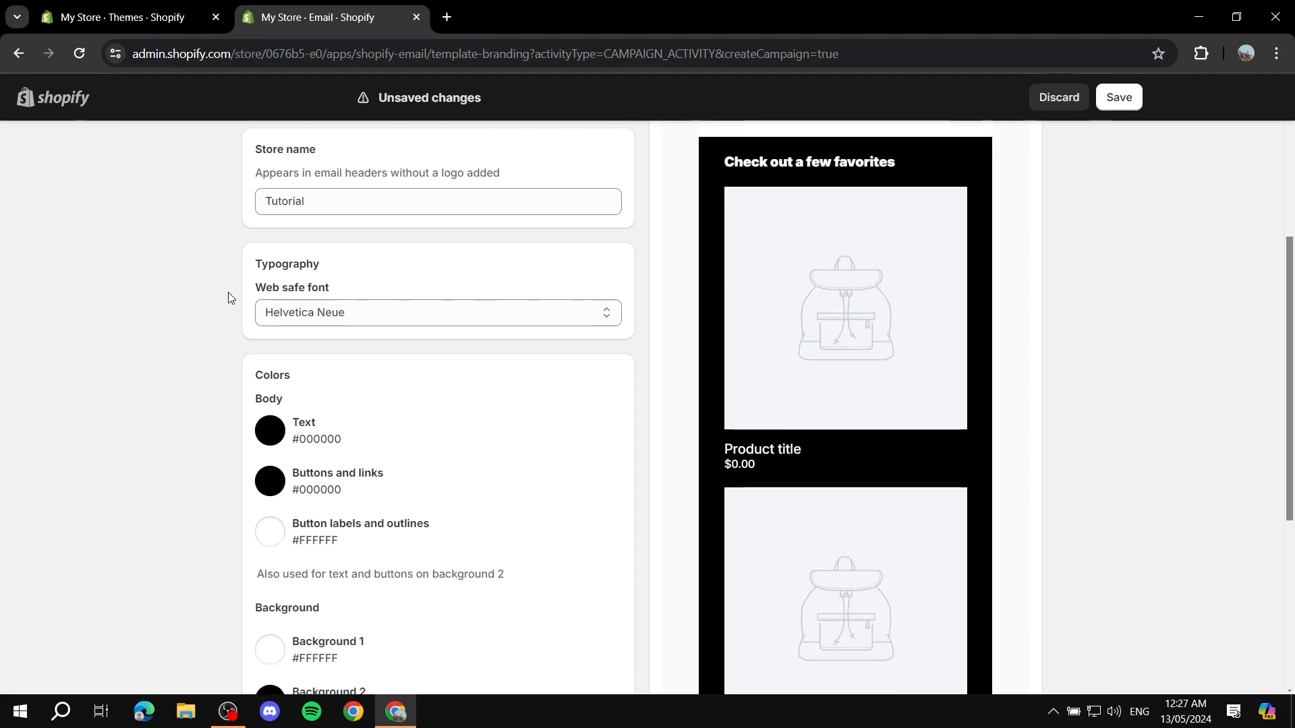
left_click(425, 317)
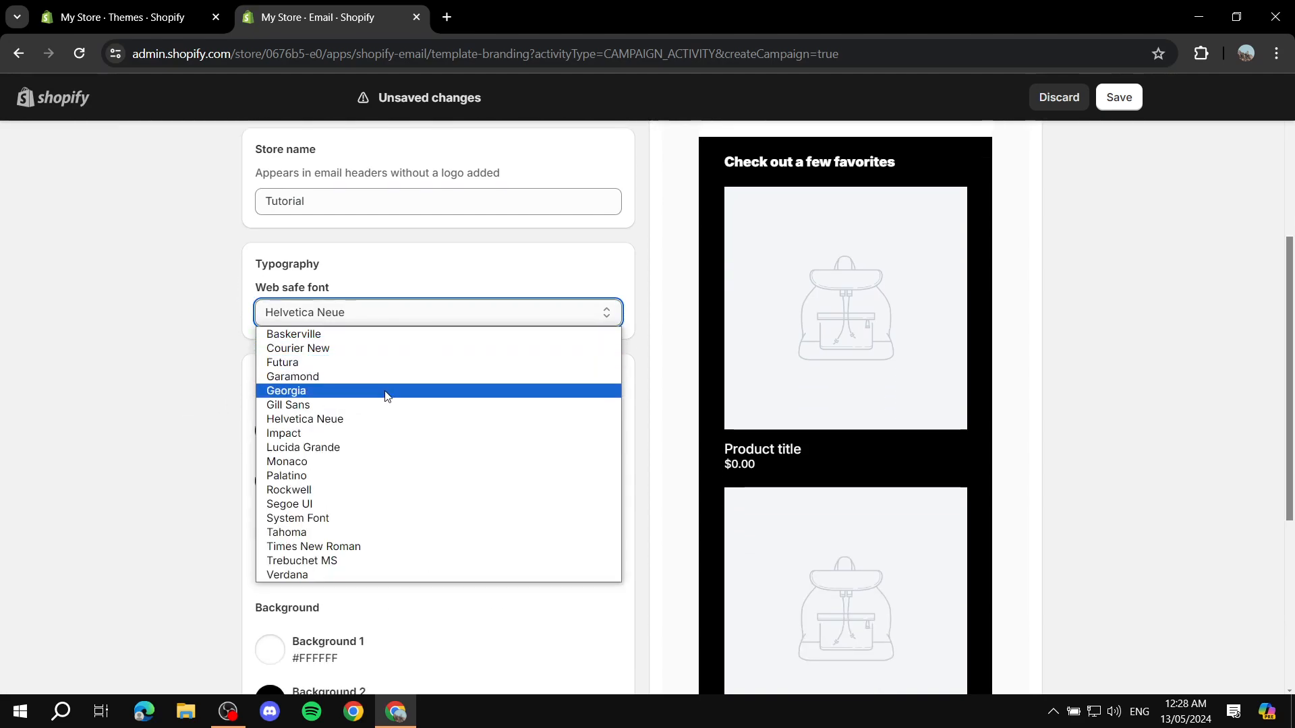
left_click(364, 419)
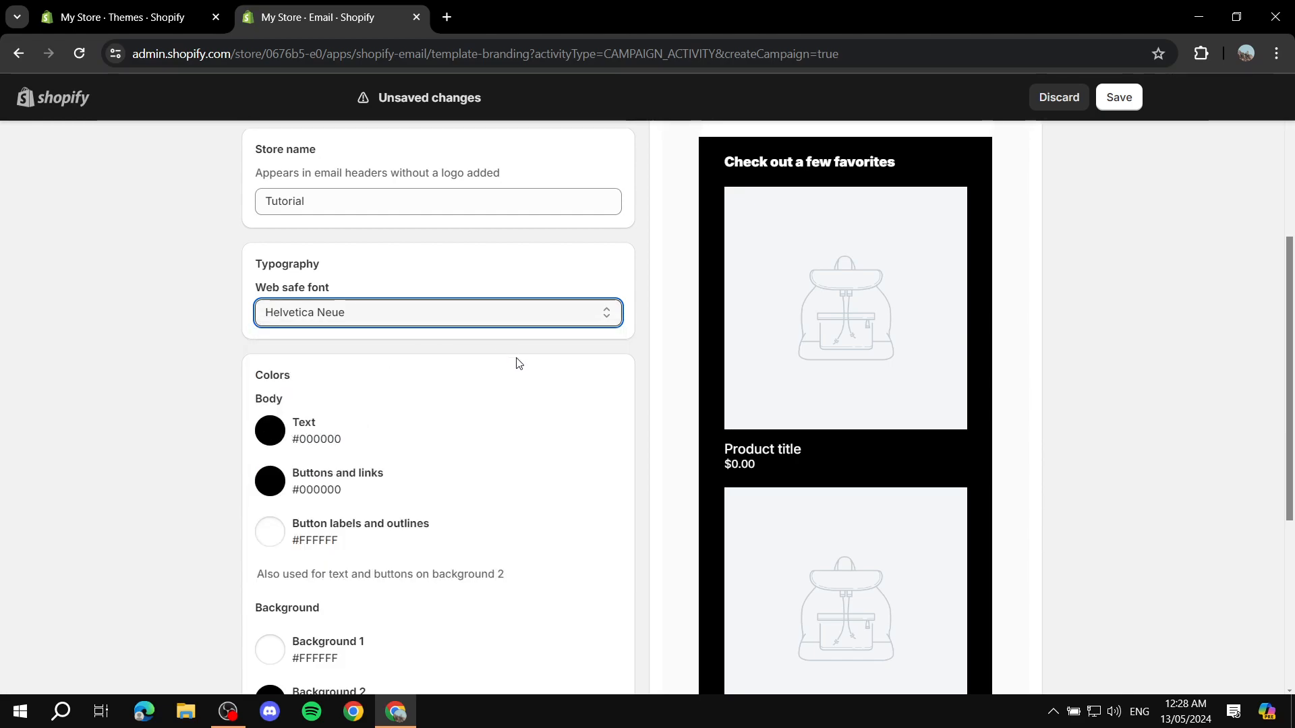
scroll(512, 364, "up", 1)
scroll(507, 371, "up", 1)
scroll(378, 431, "down", 2)
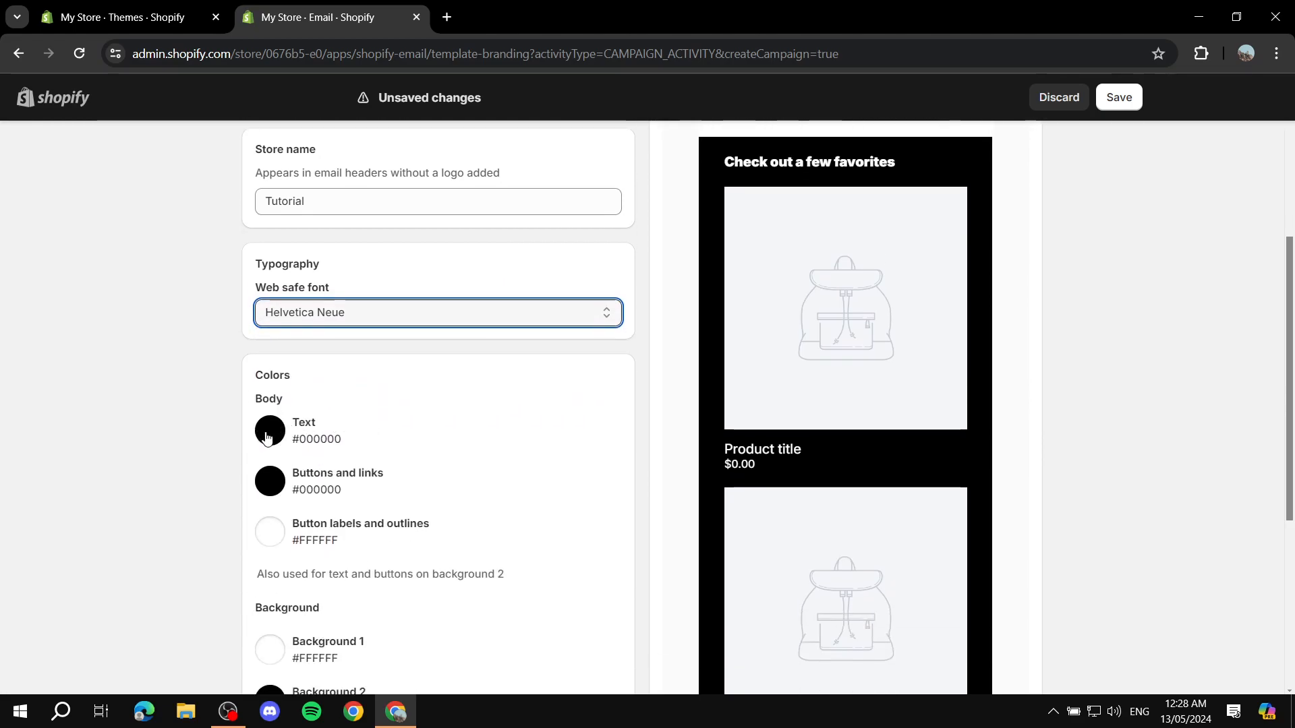
Set the body text color in the template branding to black (#000000).
left_click(270, 431)
left_click_drag(283, 280, 149, 318)
scroll(147, 413, "down", 2)
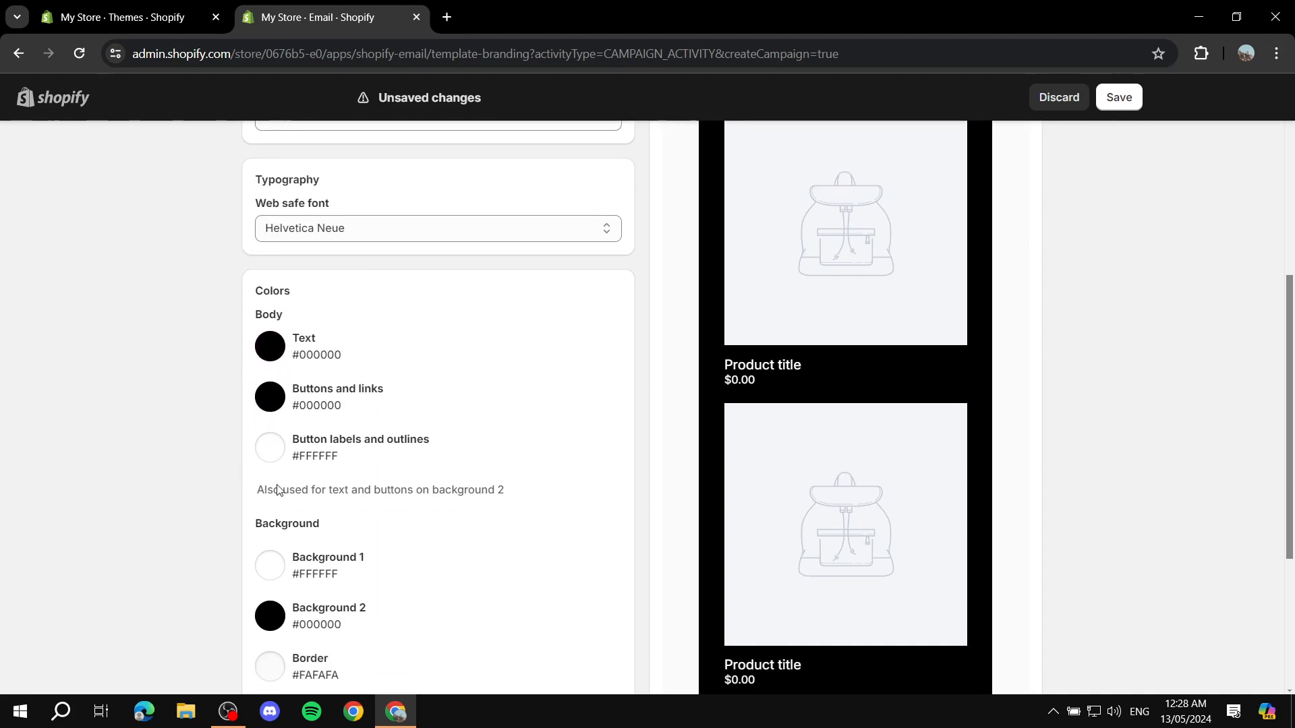
Examine the body, background and footer color settings alongside the example email preview.
scroll(836, 393, "down", 4)
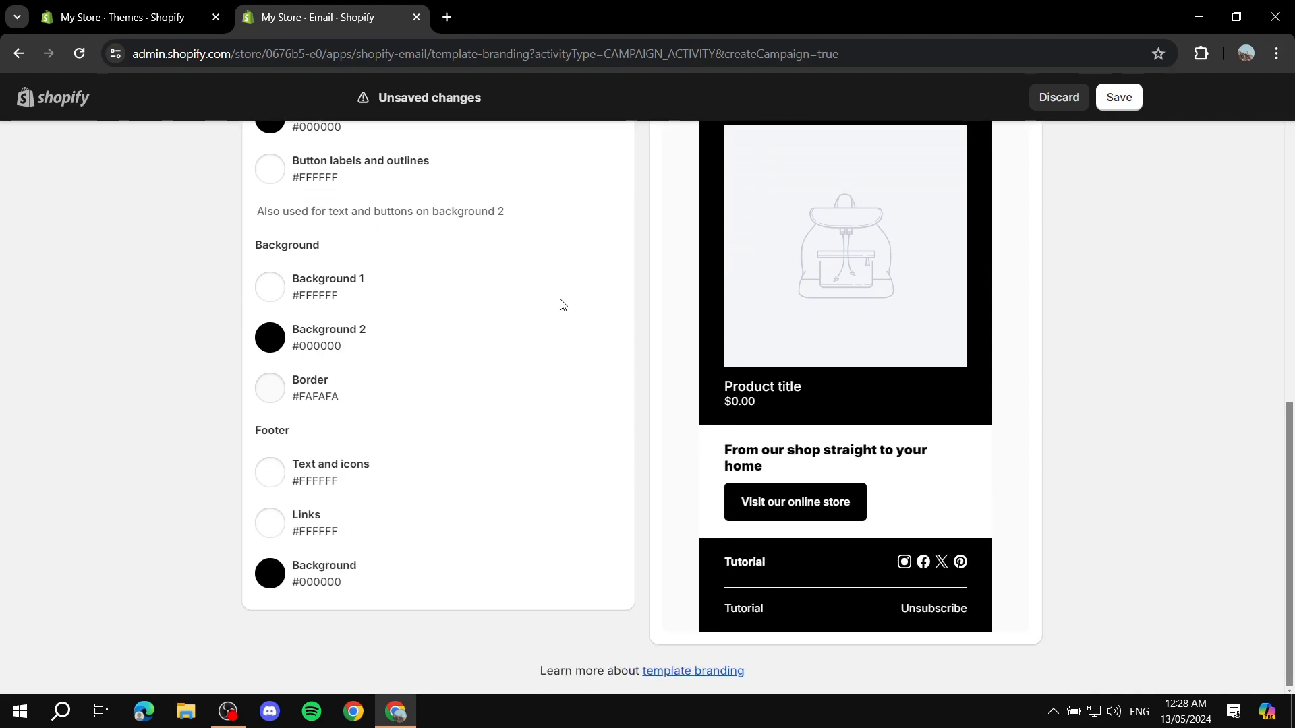
scroll(338, 273, "up", 2)
scroll(310, 398, "down", 1)
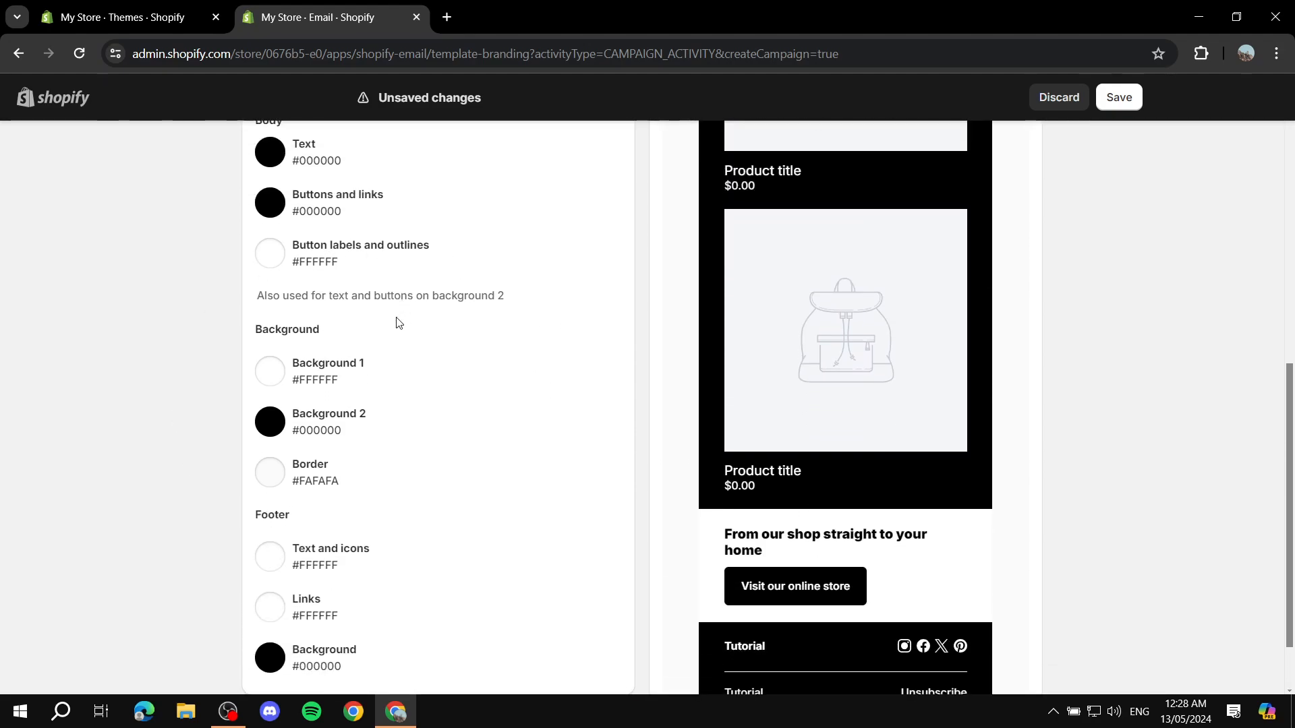
scroll(364, 367, "up", 7)
scroll(352, 378, "up", 2)
scroll(762, 336, "down", 5)
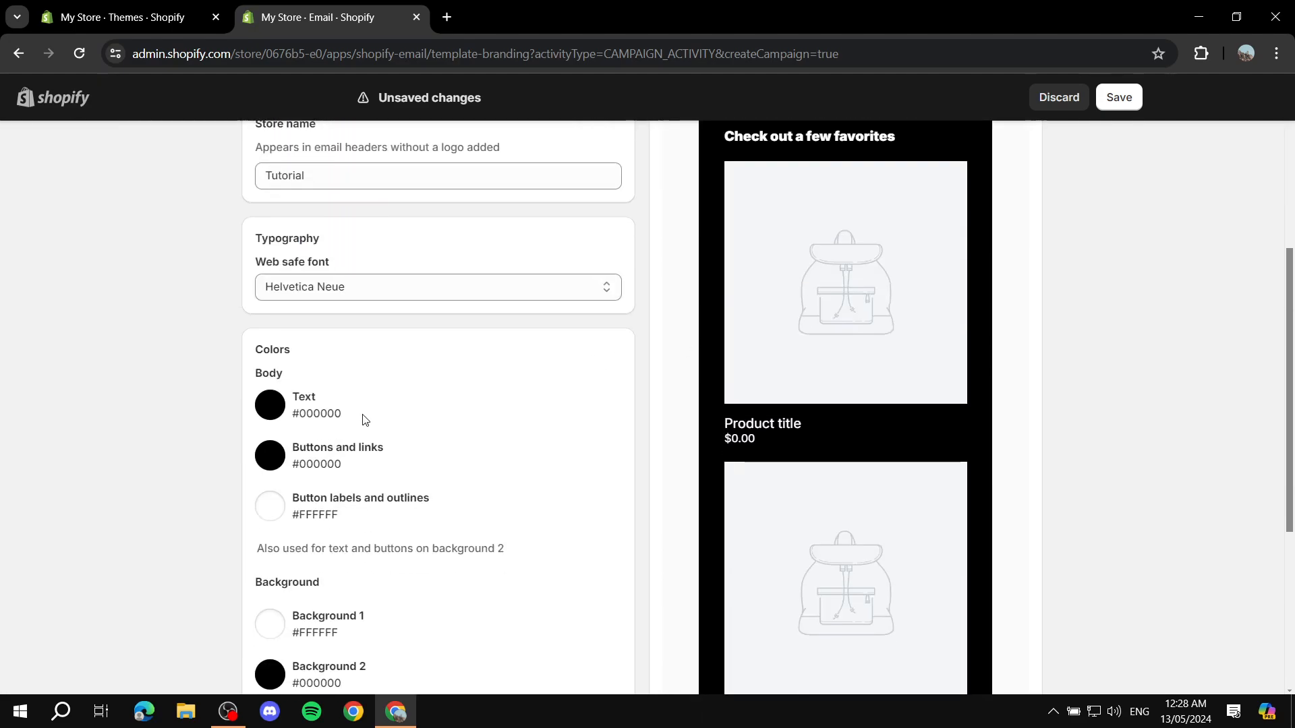
Set the Background 1 color of the template branding to gray #A3A3A3 and check it in the example email.
scroll(364, 418, "down", 3)
left_click(269, 455)
left_click_drag(301, 232, 146, 176)
scroll(775, 270, "up", 6)
scroll(410, 391, "down", 6)
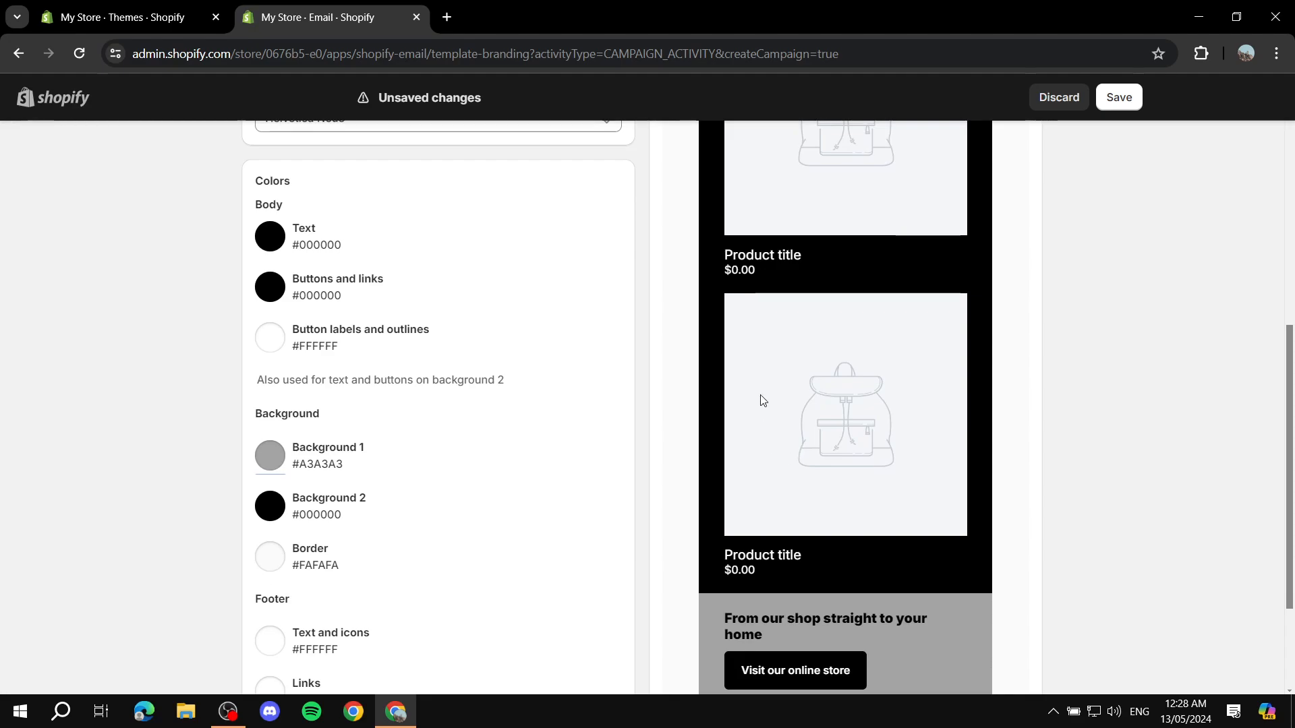
Set the Background 2 color of the template branding to dark gray #5C5C5C.
left_click(269, 506)
left_click_drag(262, 305, 215, 276)
left_click(199, 463)
left_click(265, 523)
left_click(265, 303)
left_click_drag(265, 302, 155, 280)
Set the footer background color of the template branding to dark gray #4E4E4E.
scroll(499, 472, "down", 3)
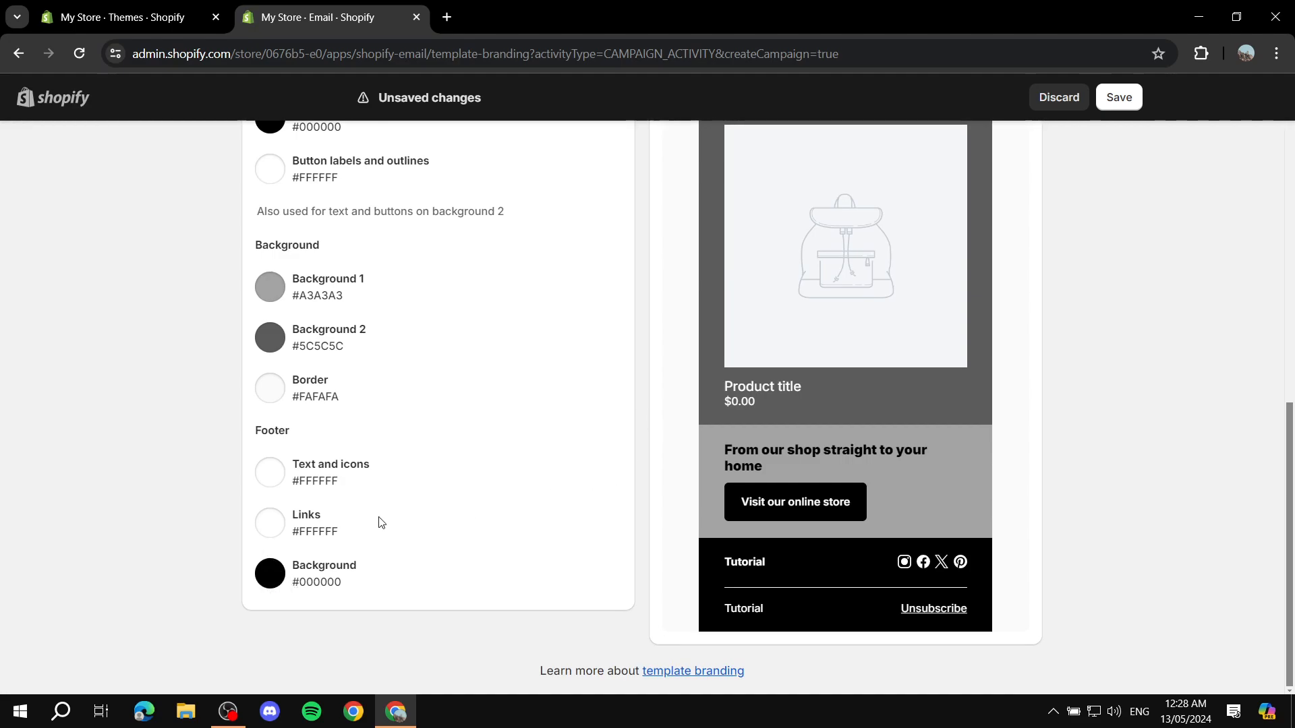
left_click(269, 573)
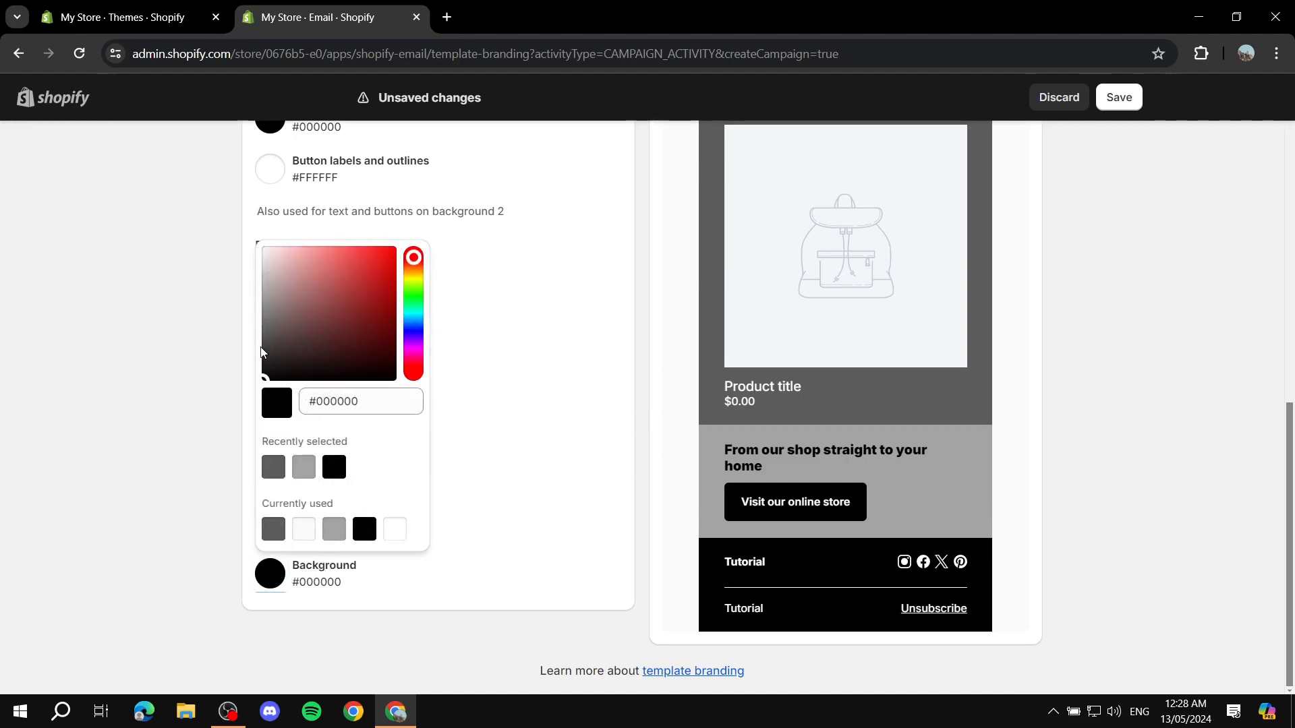
left_click_drag(275, 375, 211, 344)
left_click(211, 341)
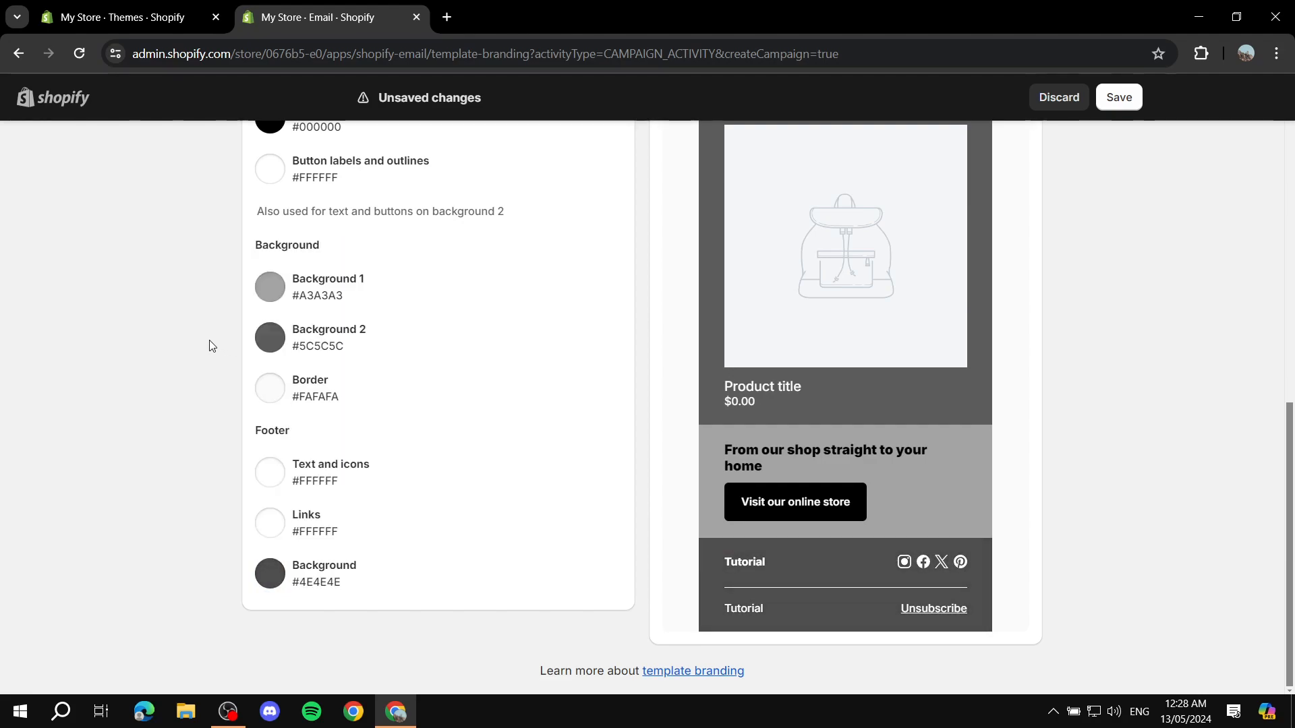
Set the body buttons and links color in the template branding to black (#000000).
scroll(475, 367, "up", 4)
left_click(271, 373)
scroll(577, 414, "down", 4)
mouse_move(396, 253)
left_mouse_down()
mouse_move(448, 240)
mouse_move(481, 208)
mouse_move(492, 228)
mouse_move(315, 202)
mouse_move(225, 211)
mouse_move(199, 147)
mouse_move(124, 349)
left_mouse_up()
left_click(124, 349)
Review the example email, save the template branding, and continue to the email template selection.
scroll(663, 376, "up", 7)
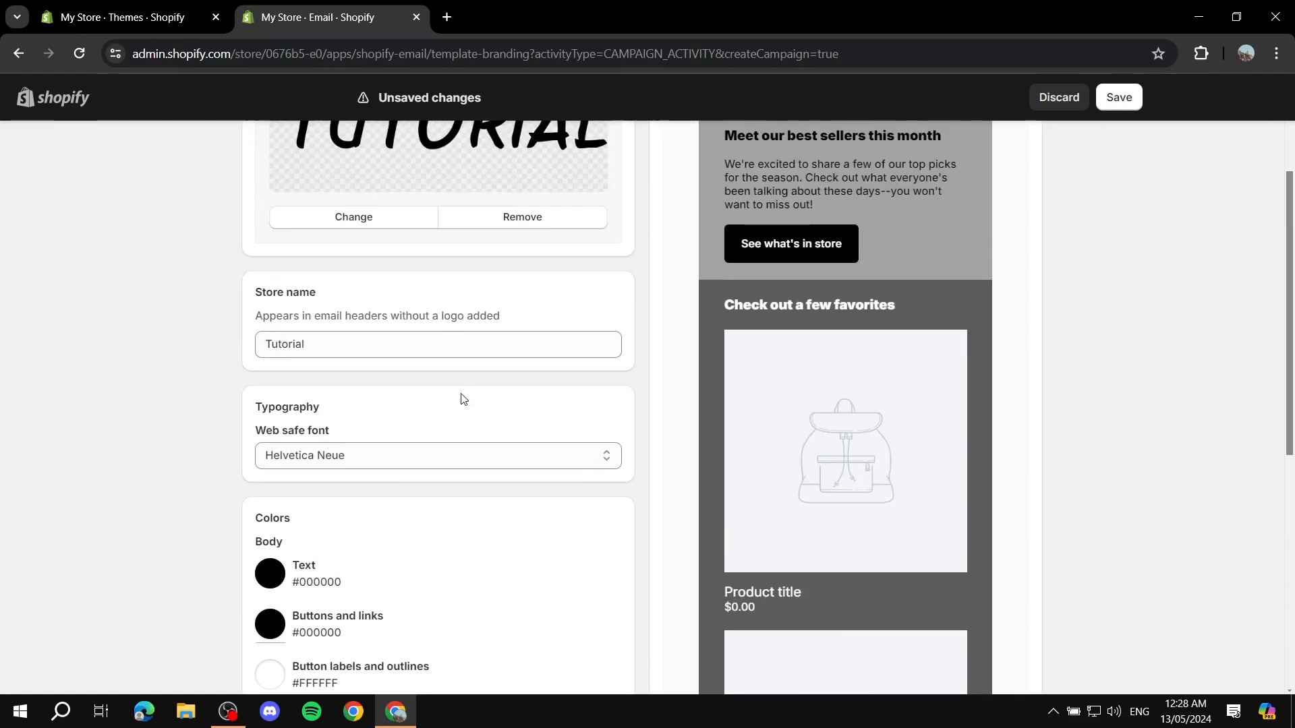
scroll(464, 331, "up", 3)
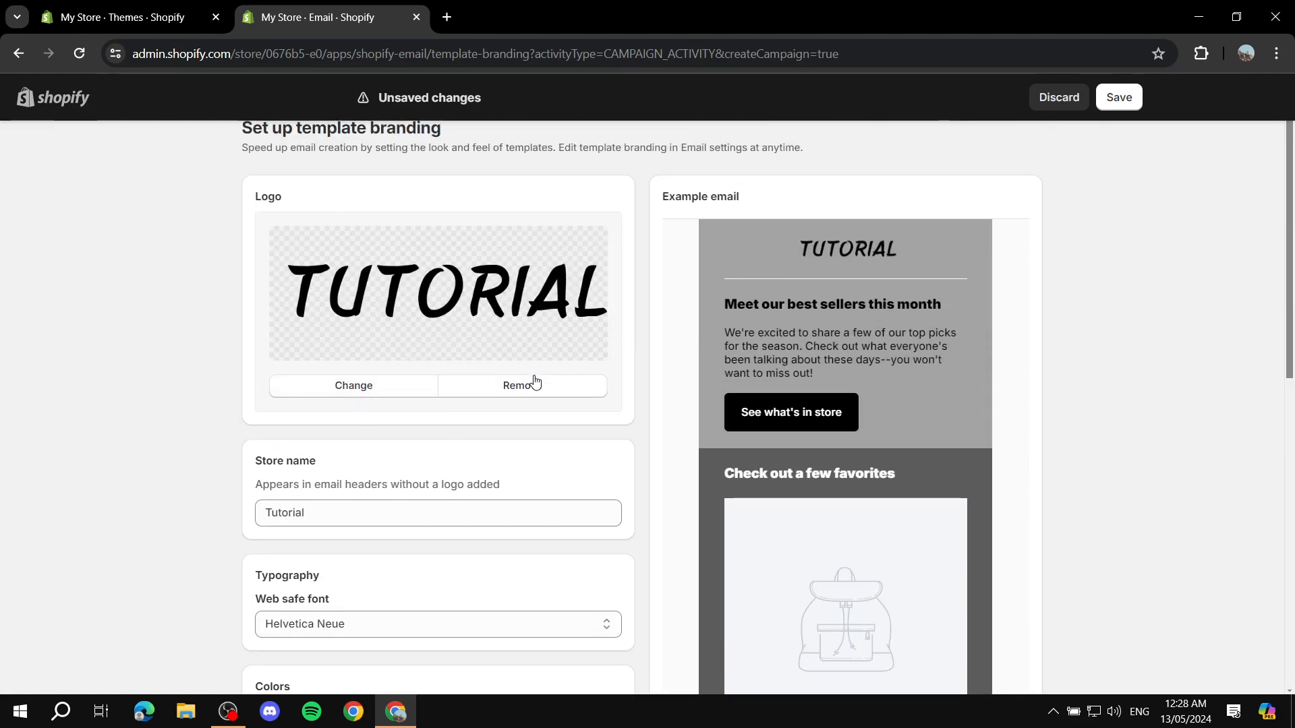
scroll(388, 425, "down", 10)
scroll(693, 540, "up", 10)
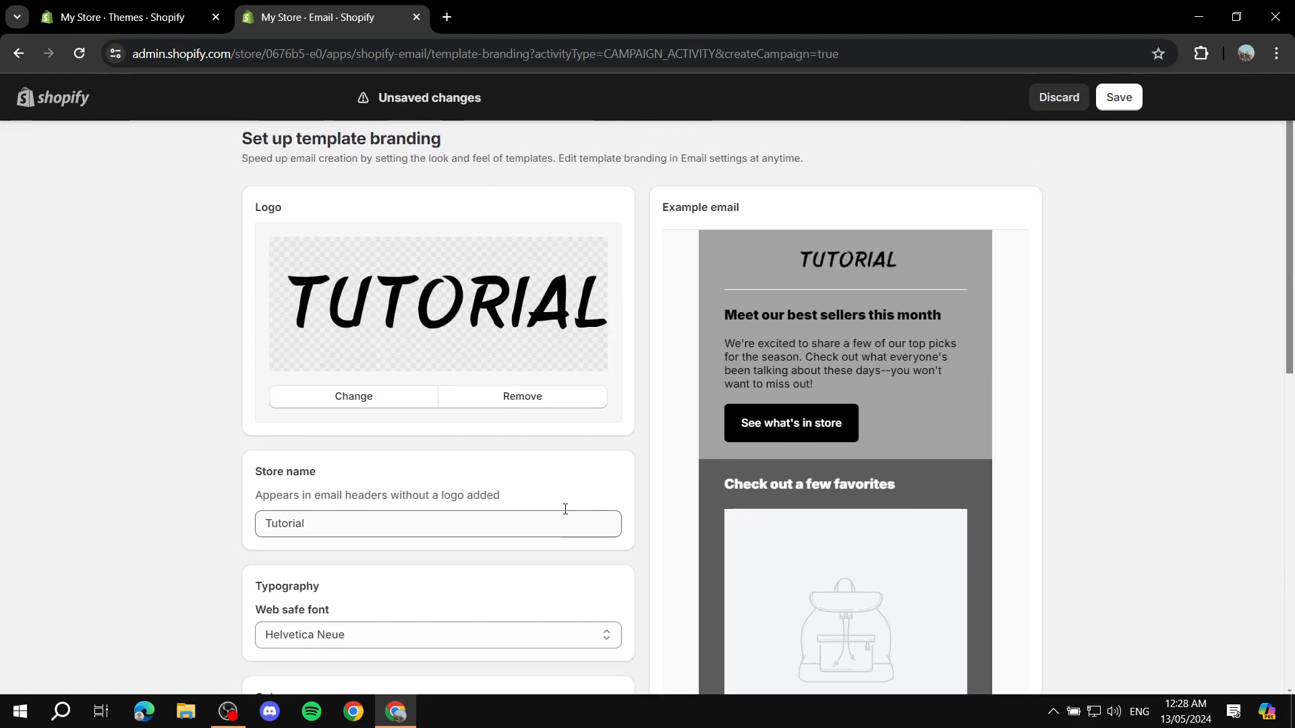
left_click(1119, 98)
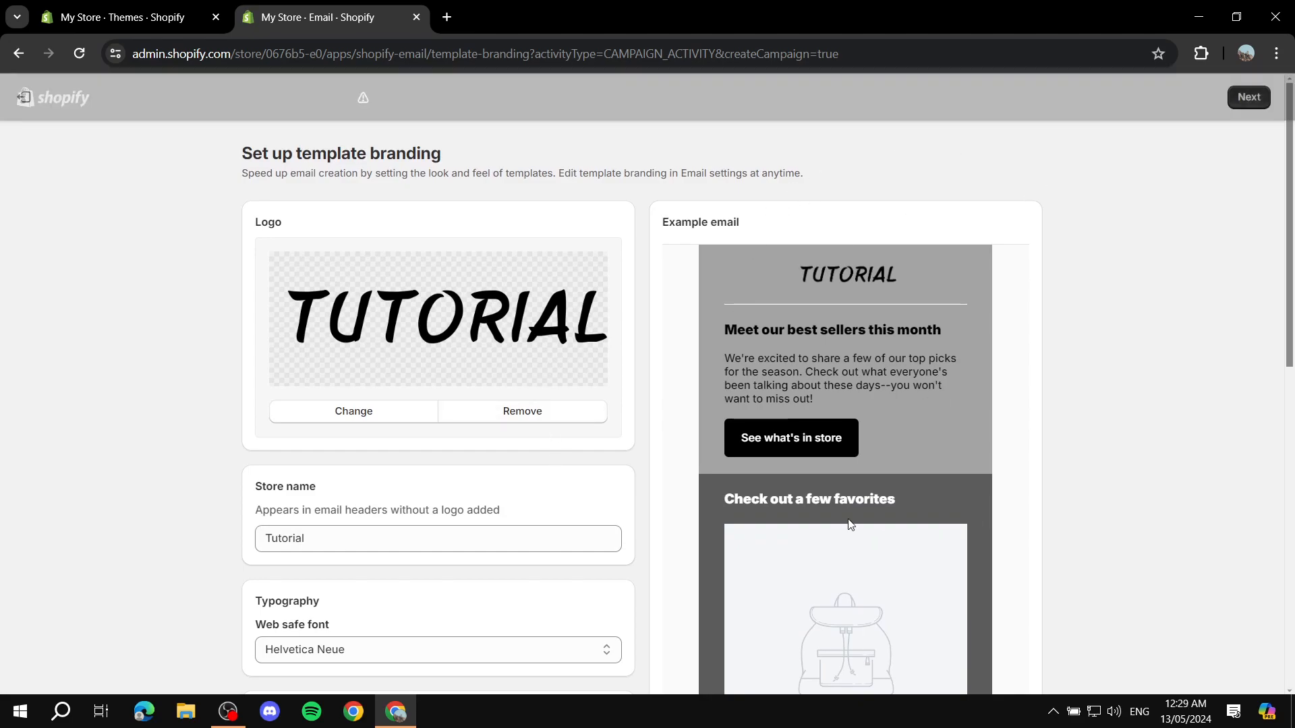
scroll(921, 317, "down", 11)
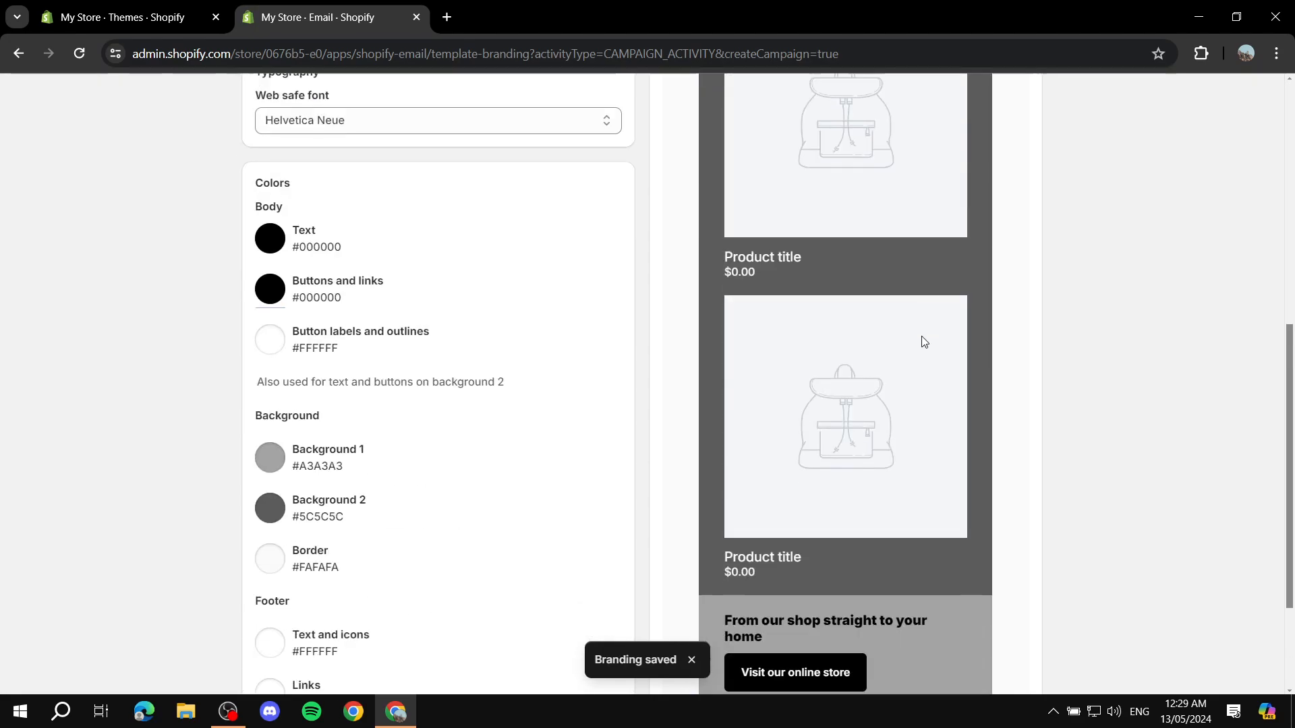
scroll(809, 407, "up", 11)
left_click(1246, 98)
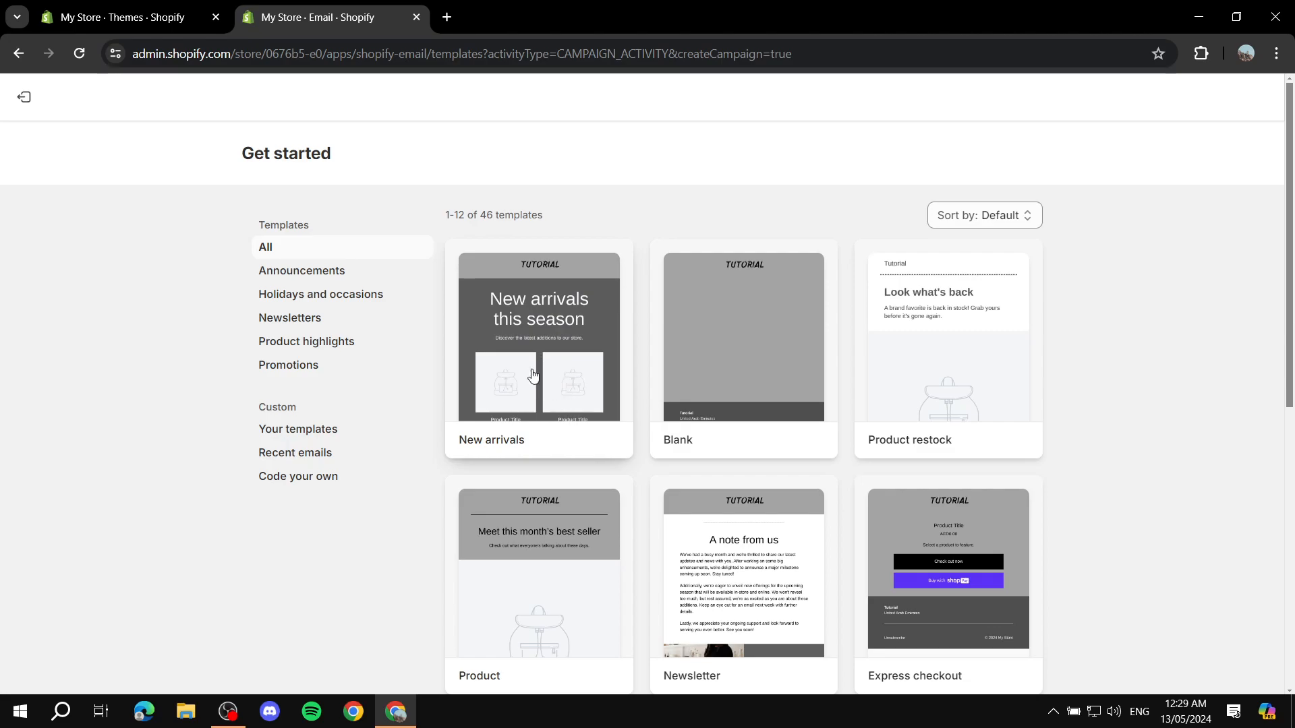
Browse the gallery of email templates, from New arrivals and Blank down to Upcoming event and End of sale.
scroll(539, 310, "down", 1)
scroll(540, 310, "down", 1)
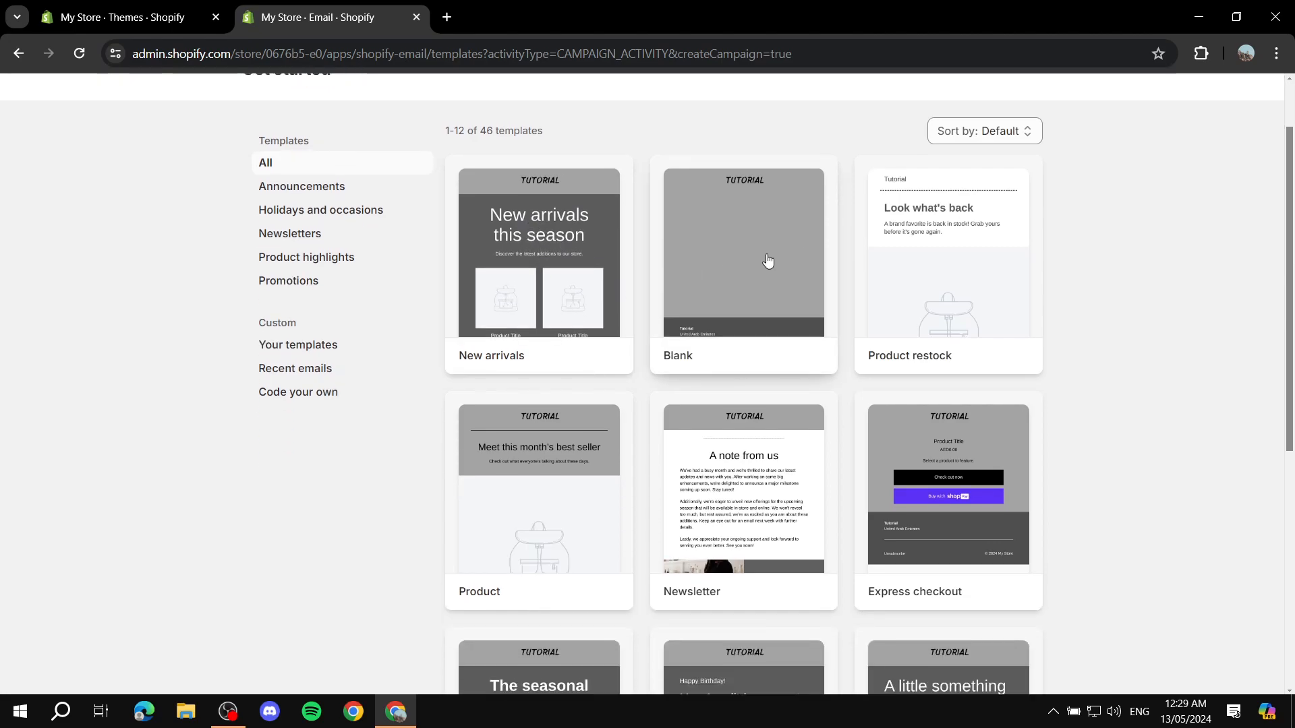
scroll(843, 269, "down", 5)
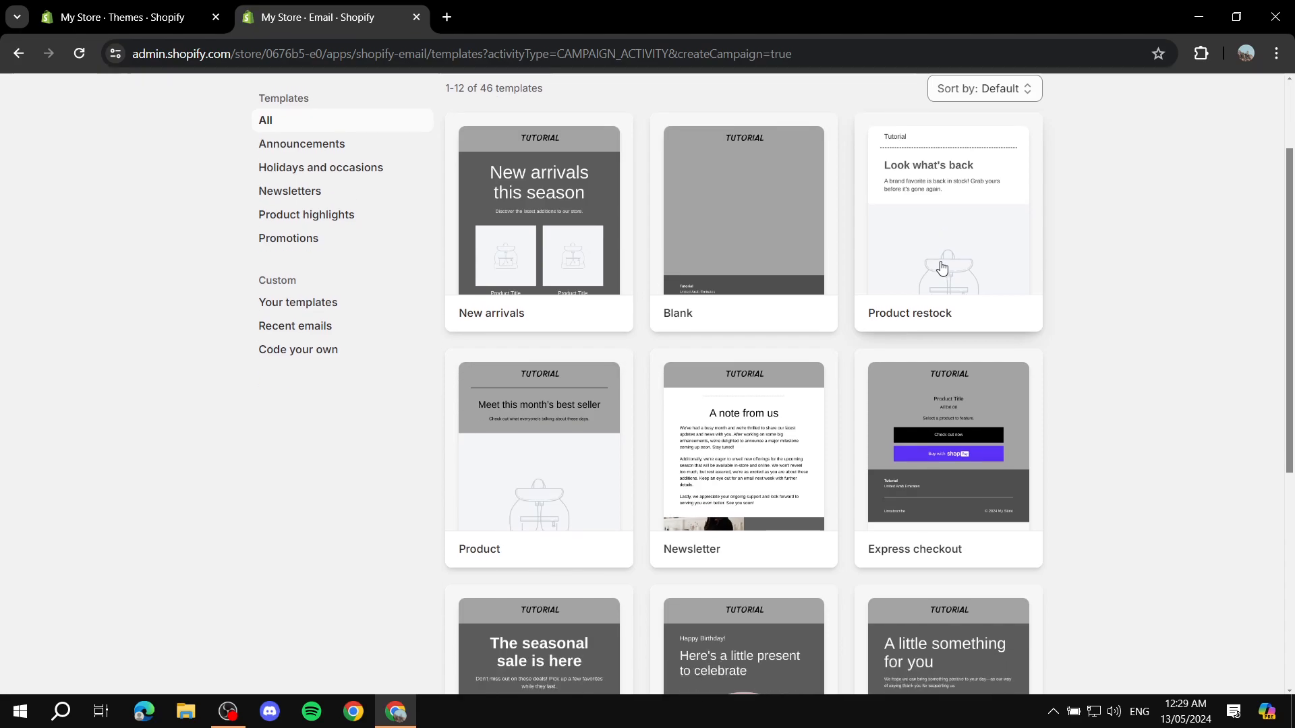
scroll(891, 214, "up", 1)
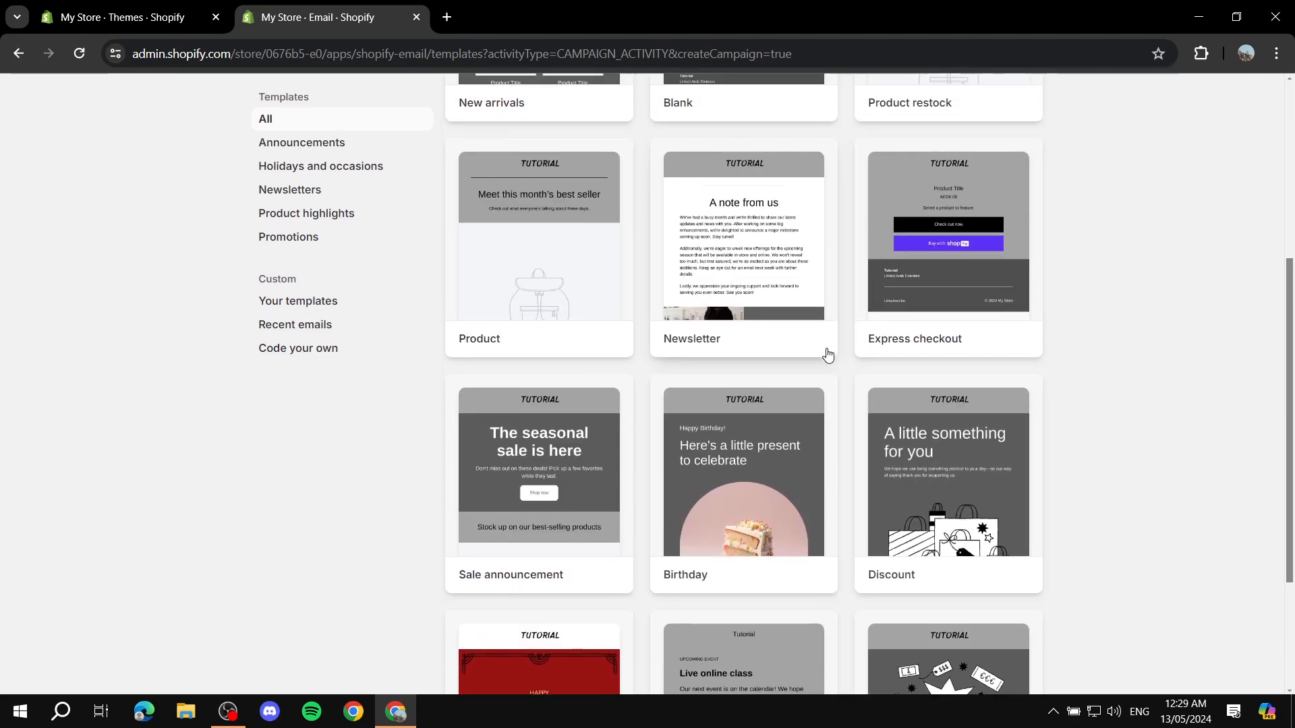
scroll(946, 448, "down", 2)
scroll(742, 533, "down", 1)
scroll(754, 433, "up", 2)
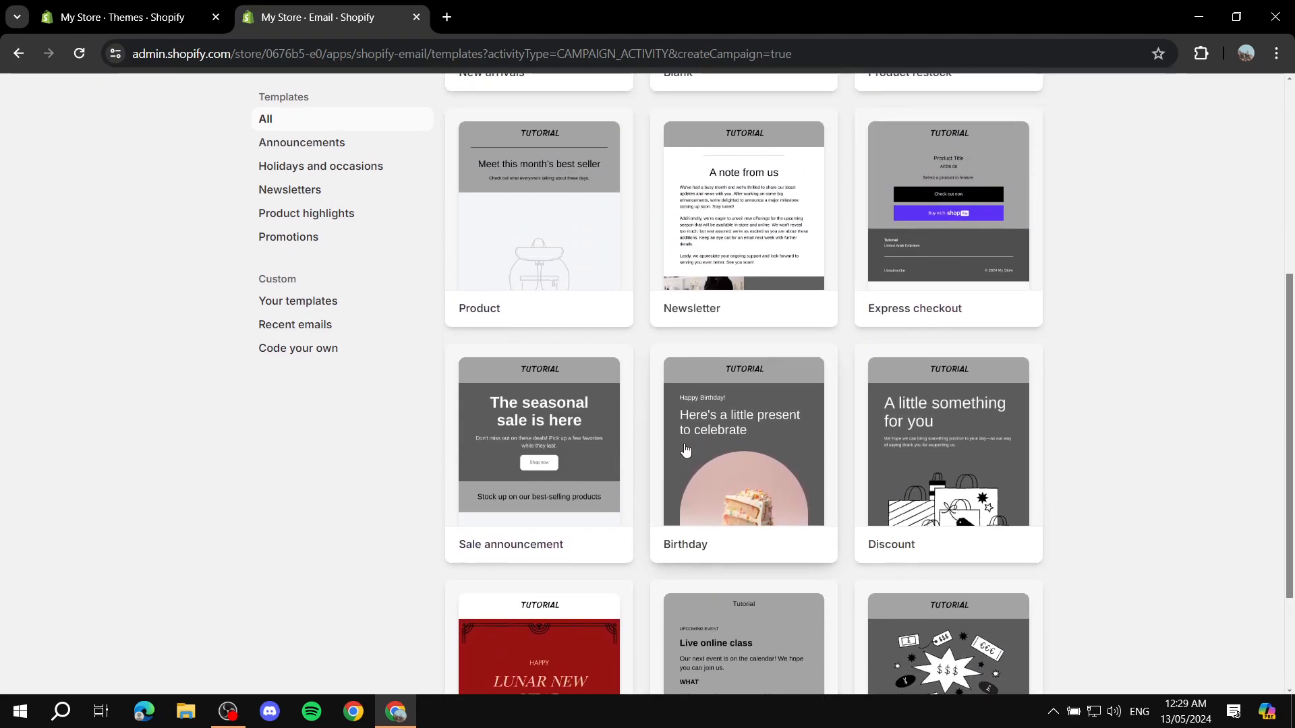
scroll(639, 399, "up", 1)
scroll(538, 322, "up", 4)
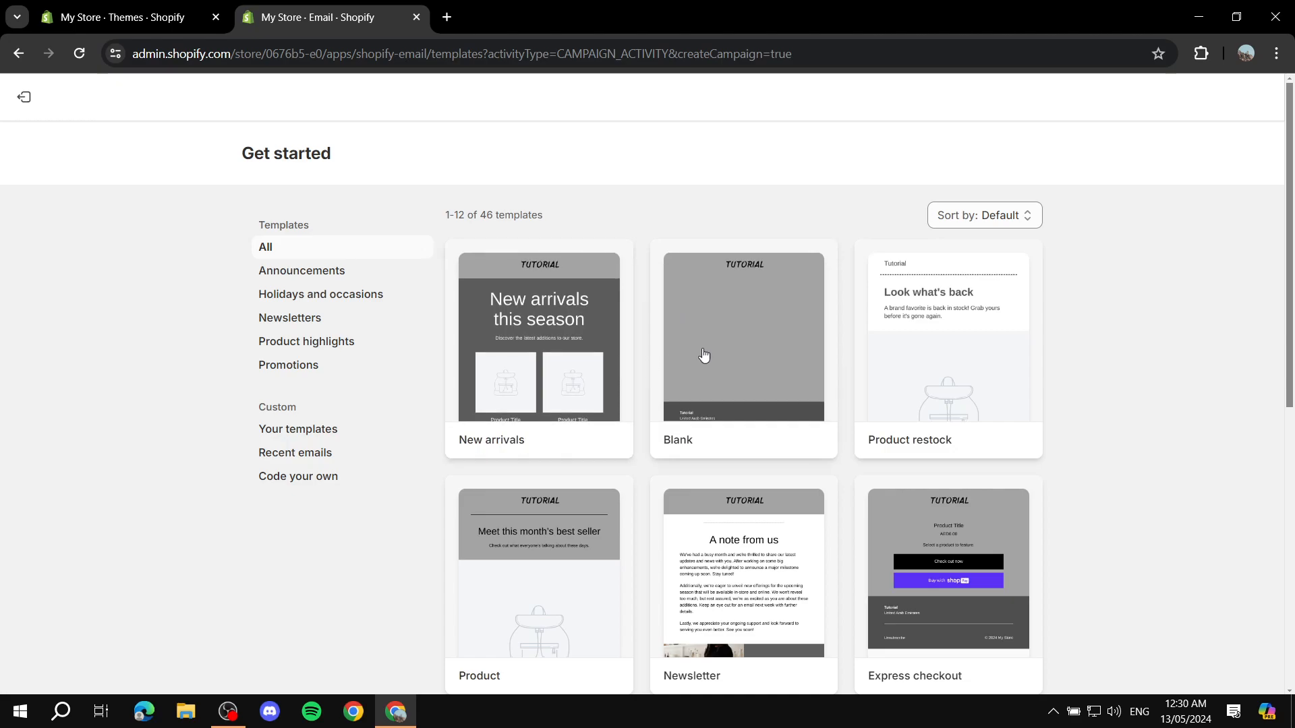
scroll(742, 354, "down", 3)
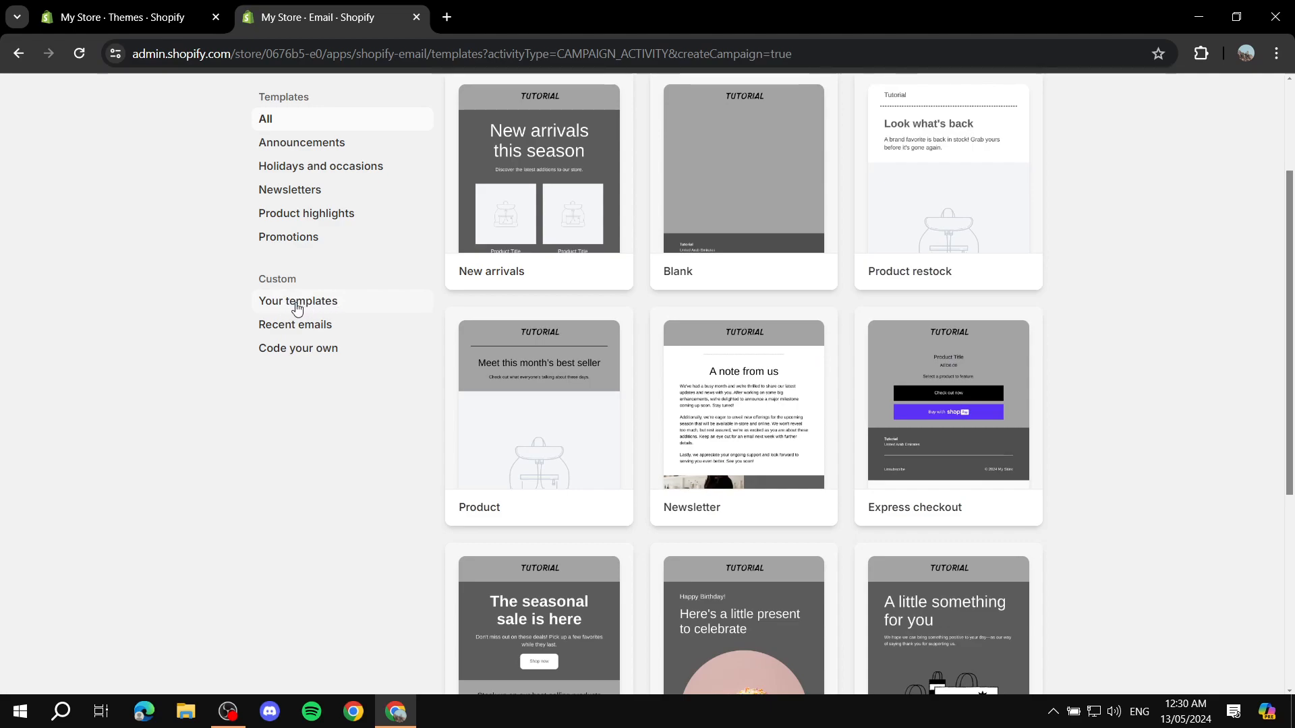
scroll(551, 349, "down", 3)
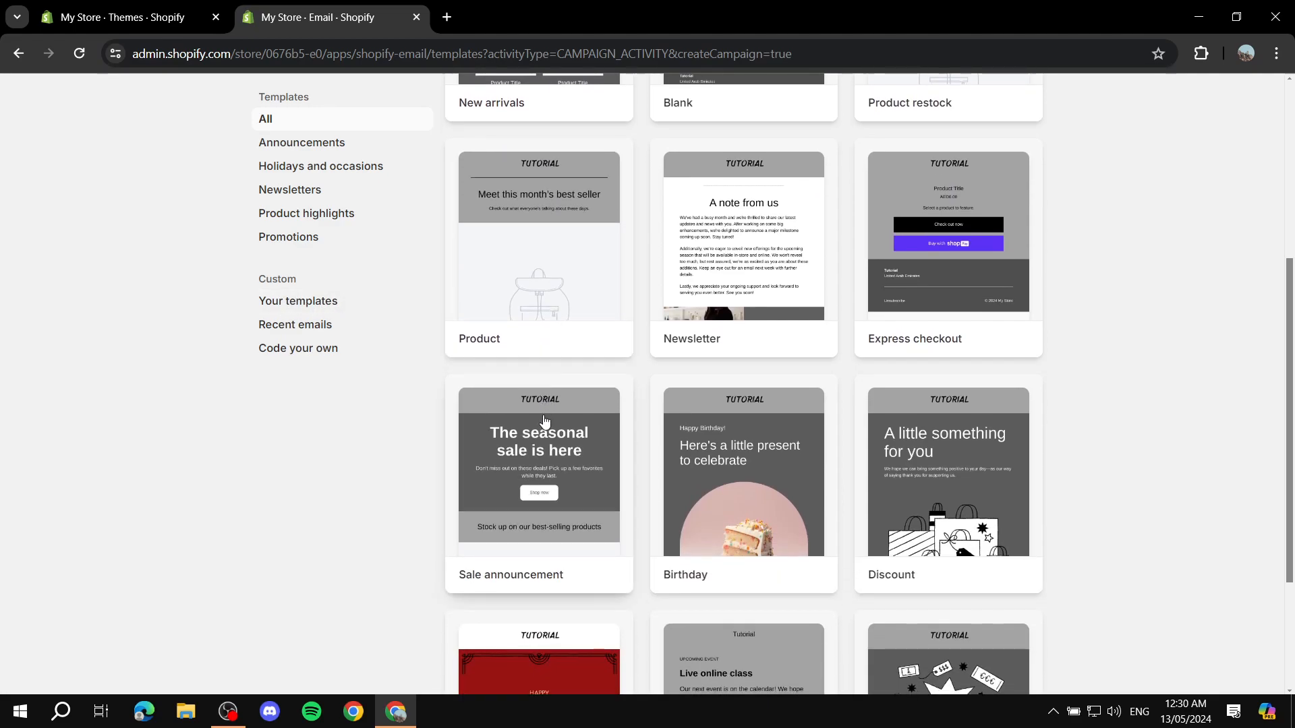
scroll(741, 357, "down", 3)
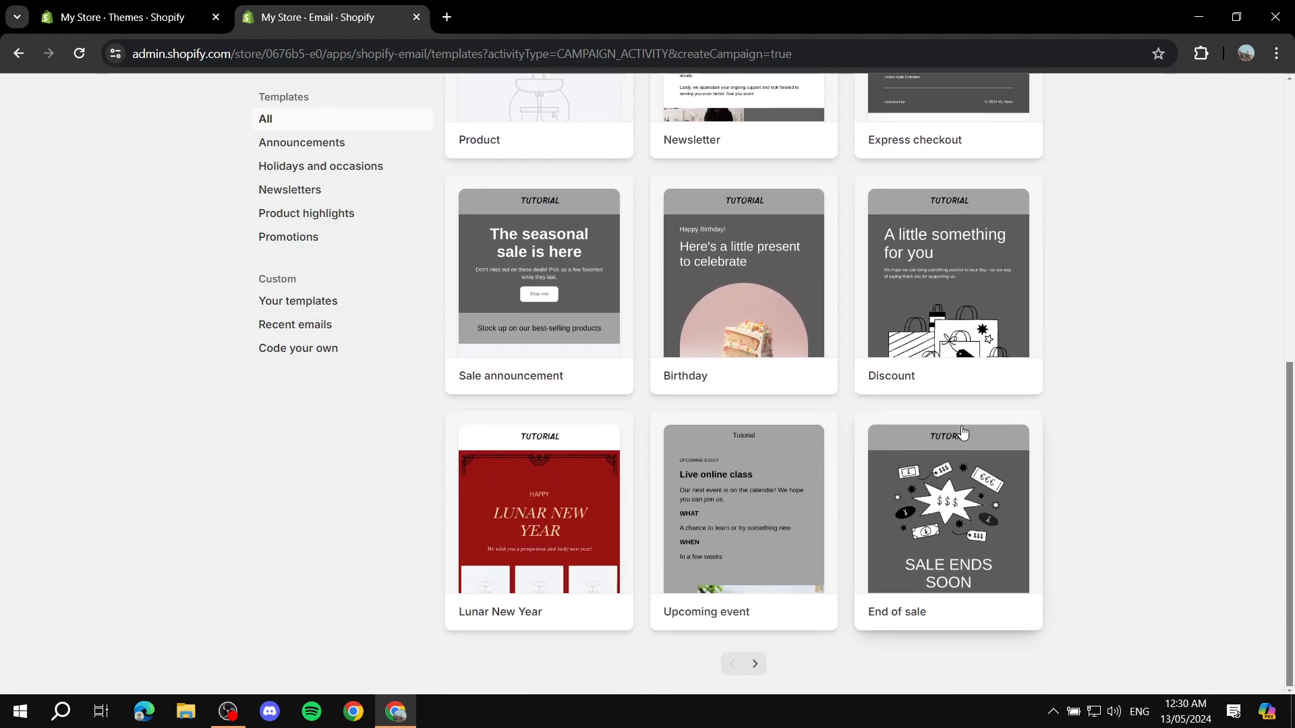
scroll(876, 404, "up", 4)
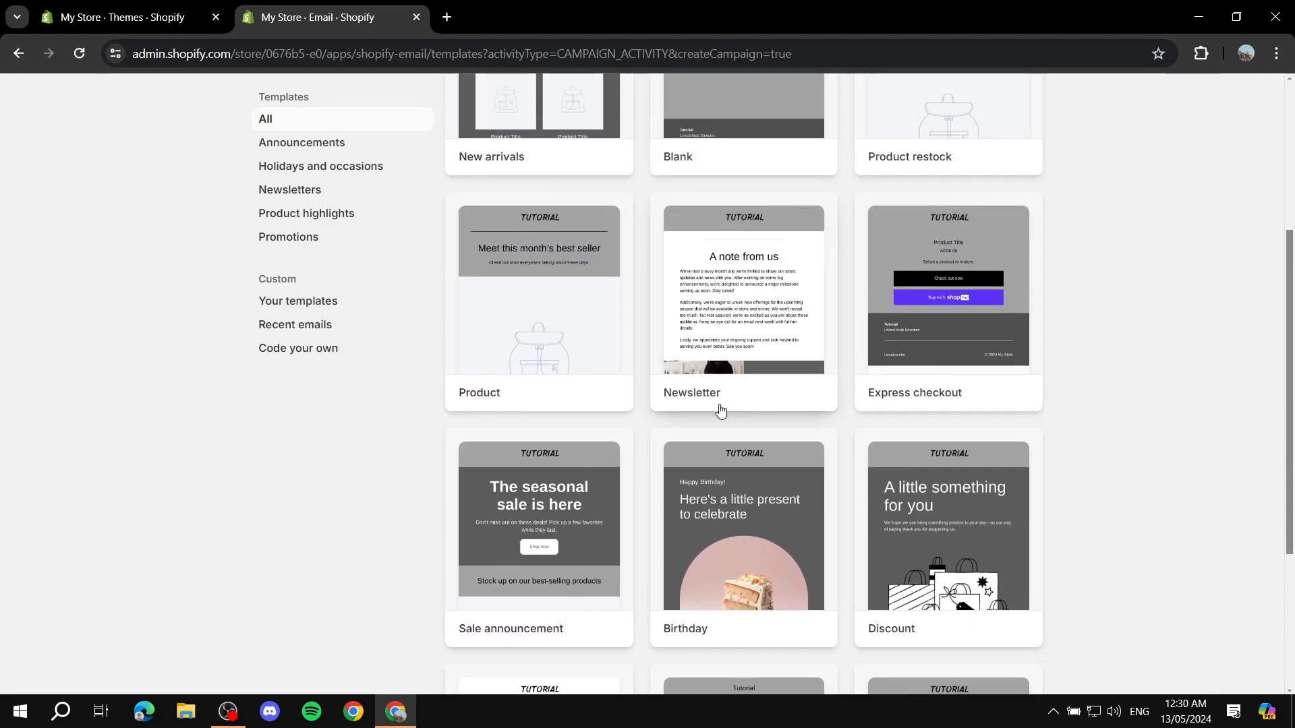
scroll(710, 323, "up", 3)
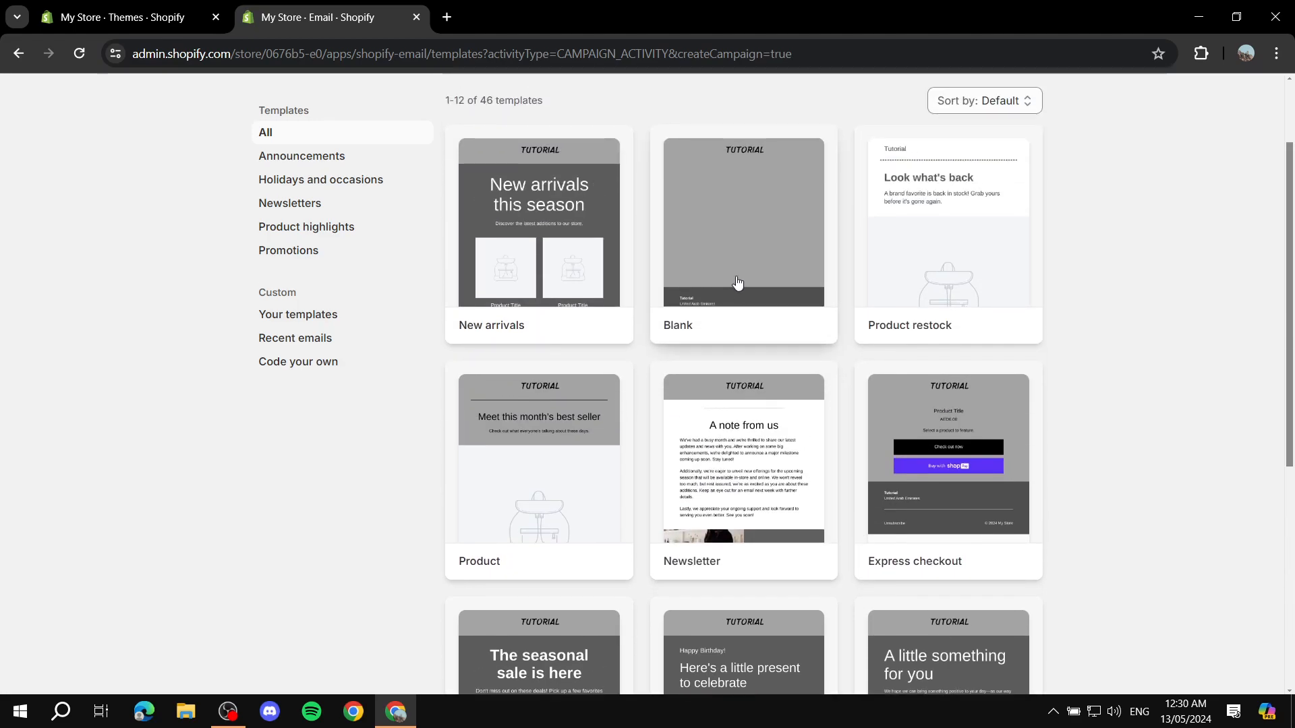
Preview the New arrivals template in full and select it for the email campaign.
left_click(548, 236)
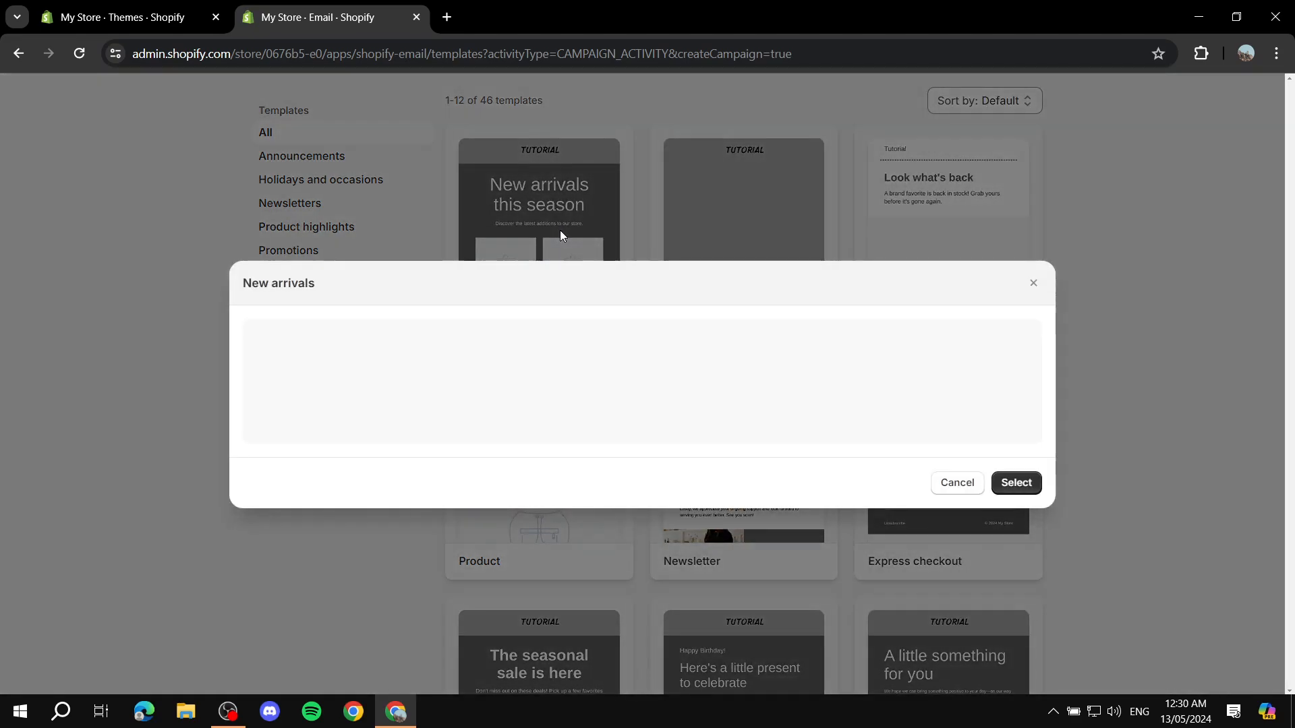
scroll(710, 399, "down", 7)
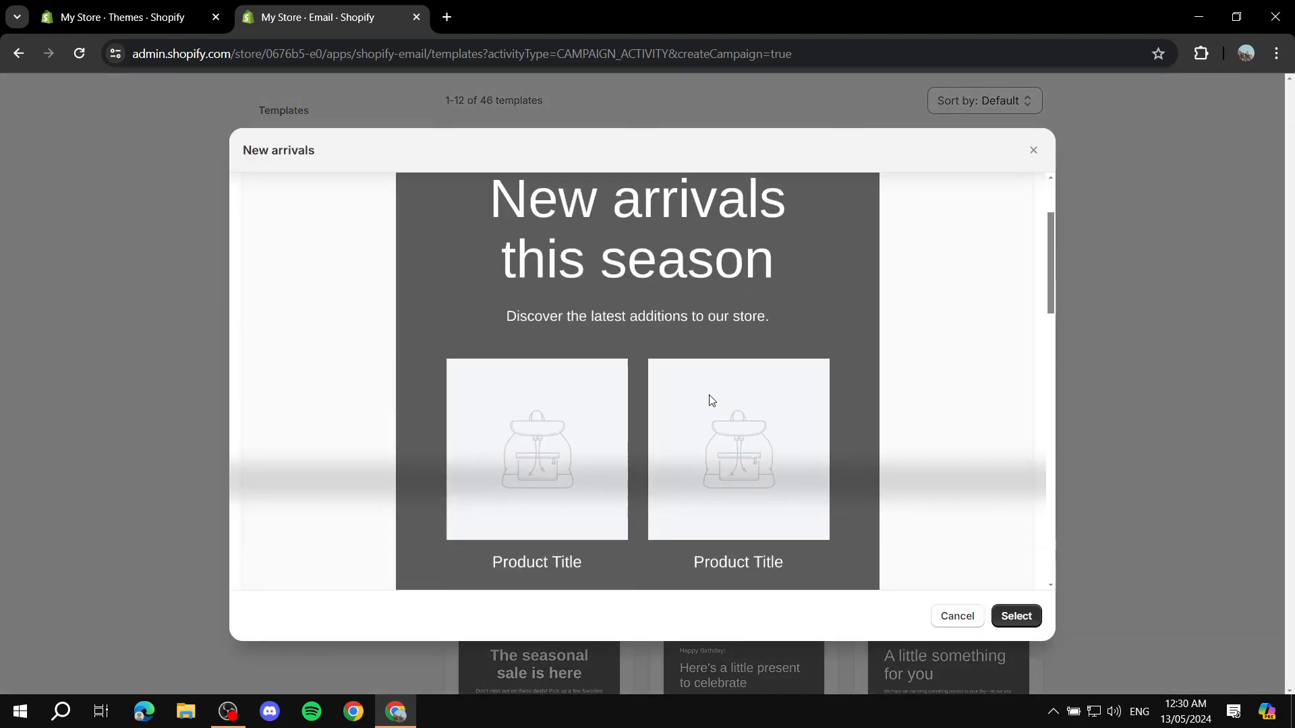
scroll(809, 368, "down", 10)
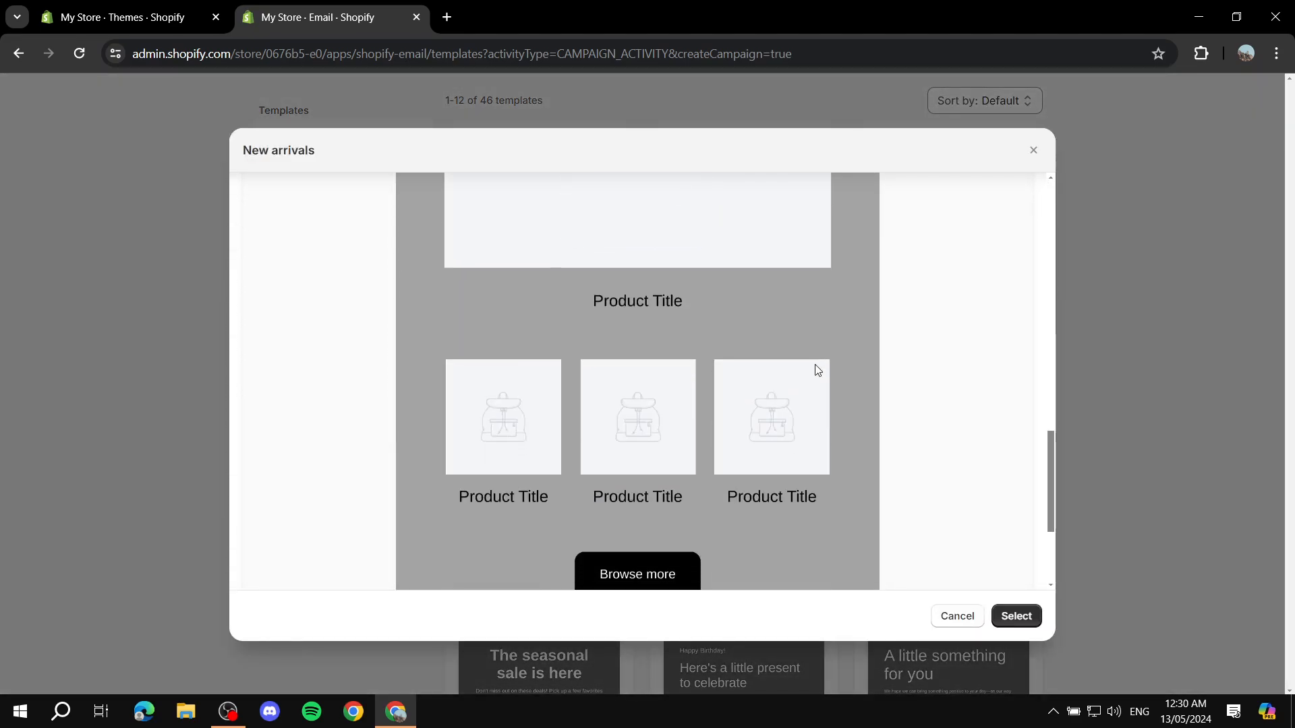
scroll(820, 432, "up", 15)
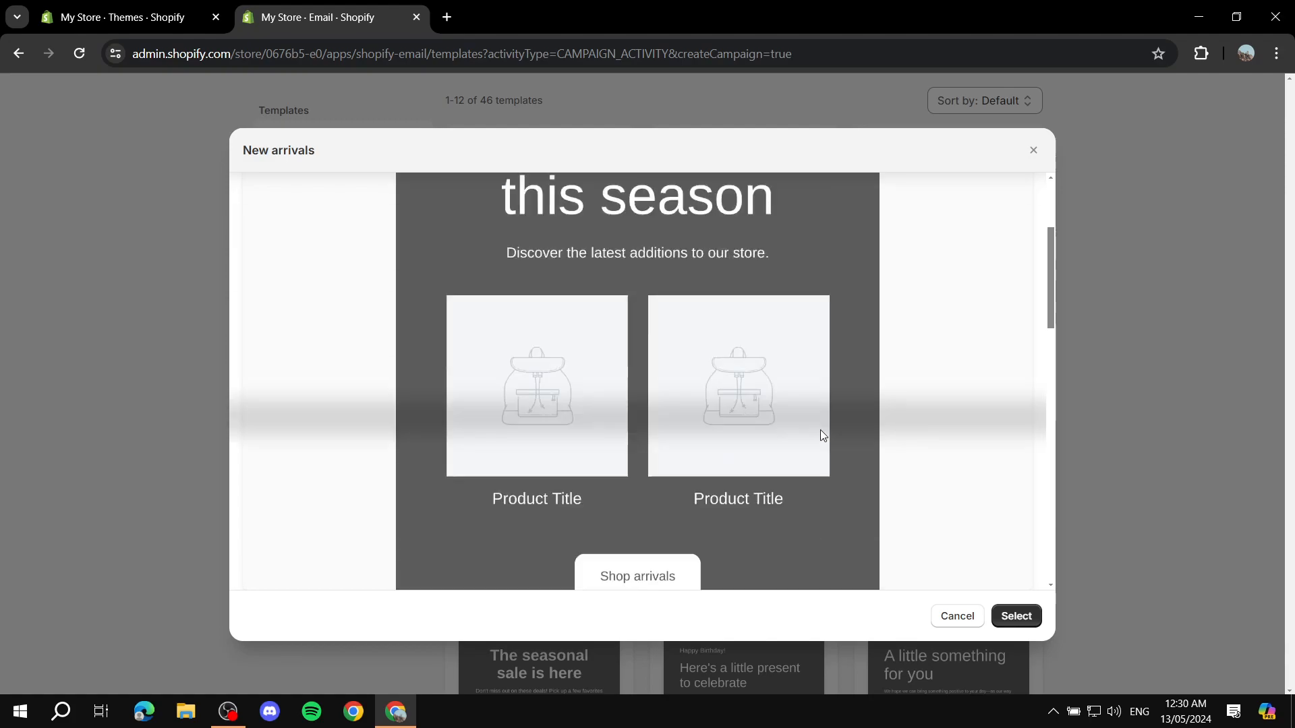
left_click(1012, 615)
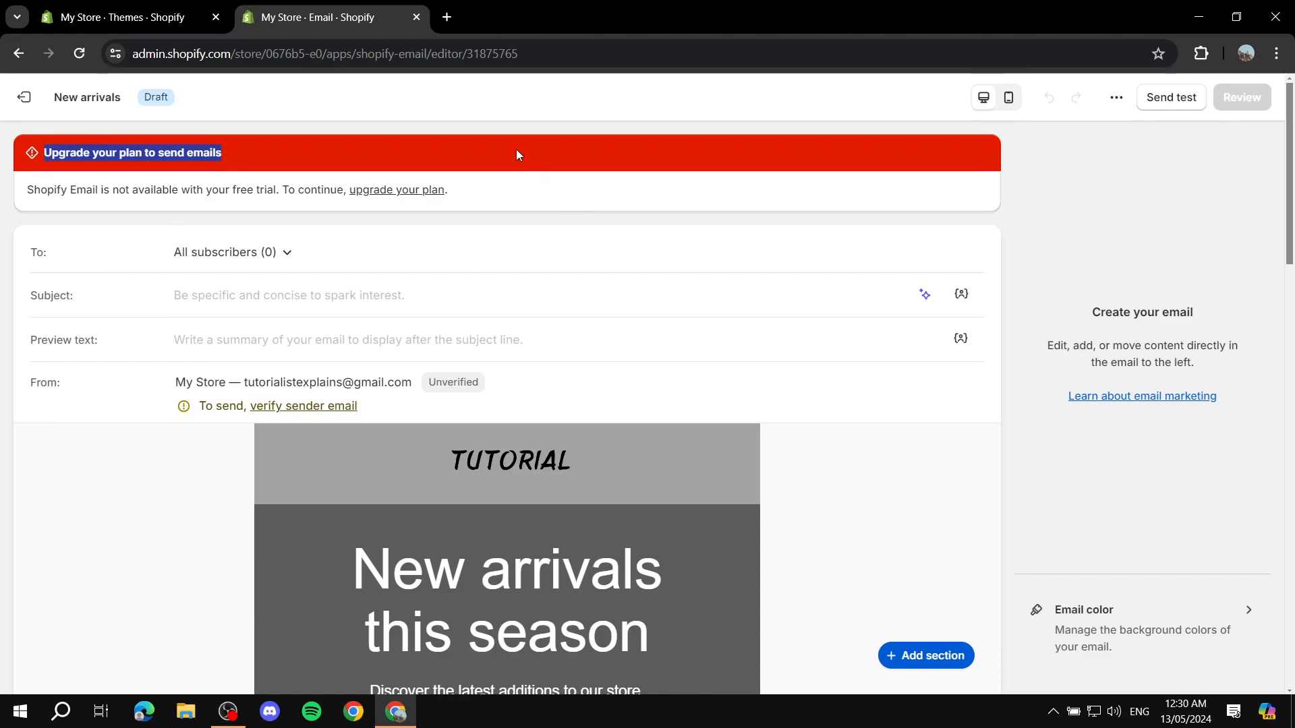
Look over the email draft's header fields and open the list of recipient segments in the To field.
scroll(670, 289, "down", 1)
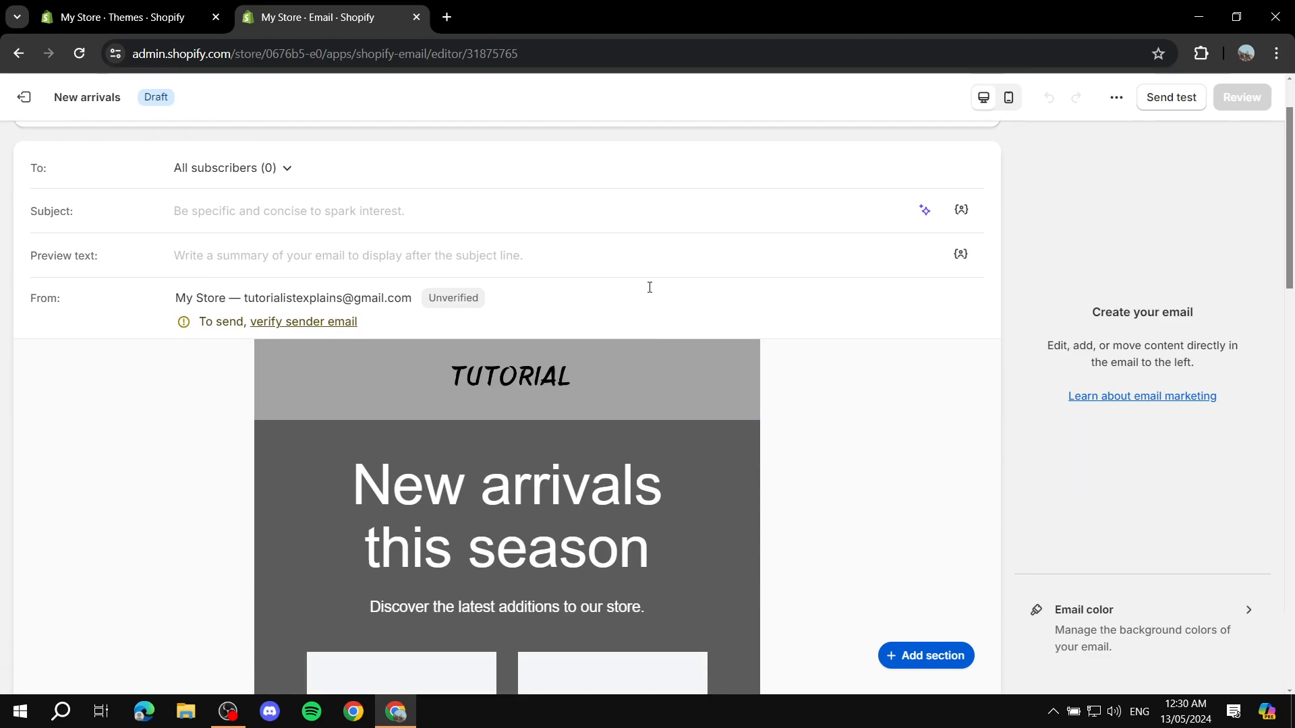
scroll(534, 288, "up", 1)
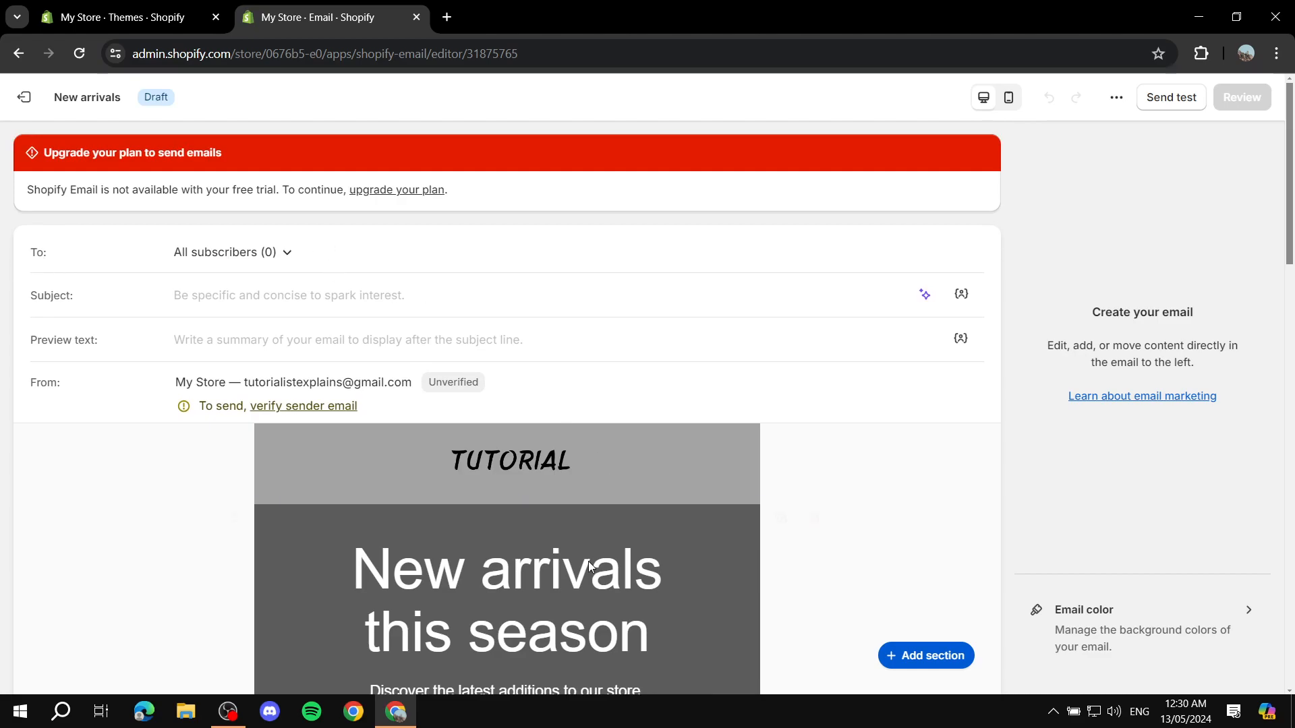
scroll(659, 542, "down", 1)
scroll(513, 501, "up", 1)
left_click(288, 257)
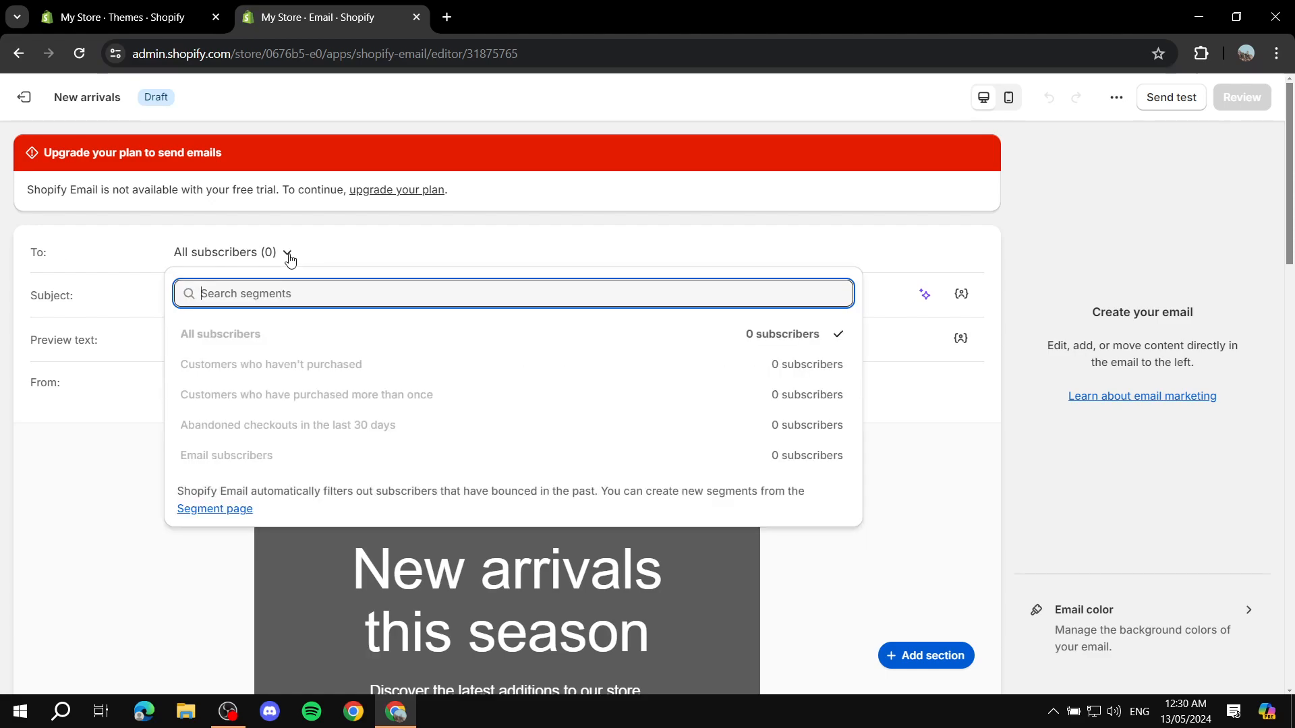
Look at the sections of the store admin on the Themes page and return to the email draft.
left_click(121, 17)
left_click(179, 433)
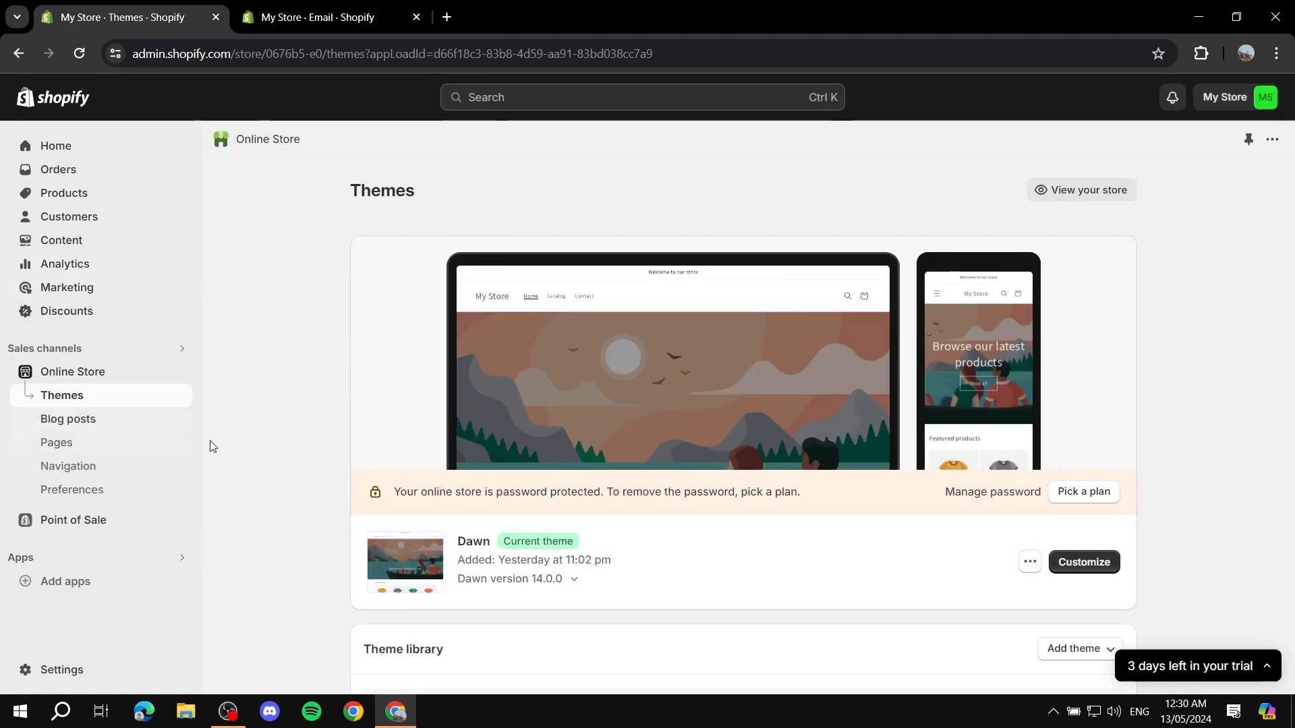
left_click(317, 17)
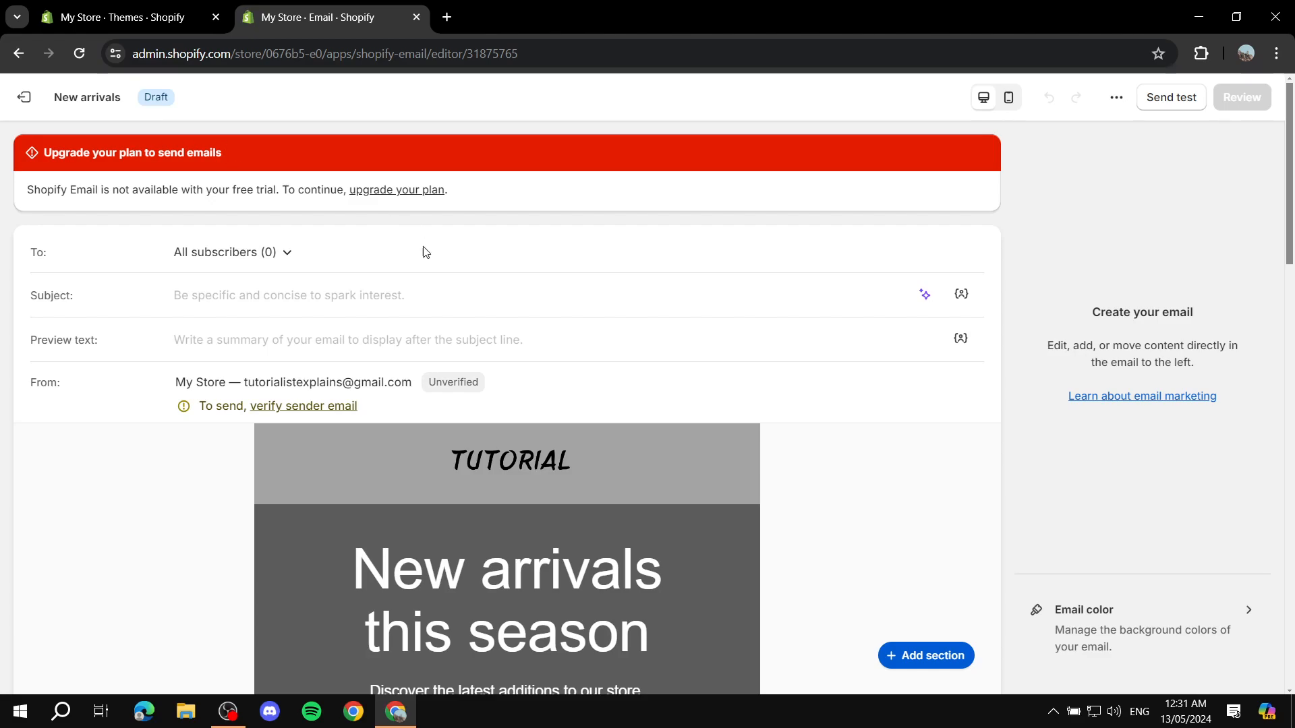
Enter "Clean" as the email's subject and "awtwata" as its preview text.
left_click(358, 293)
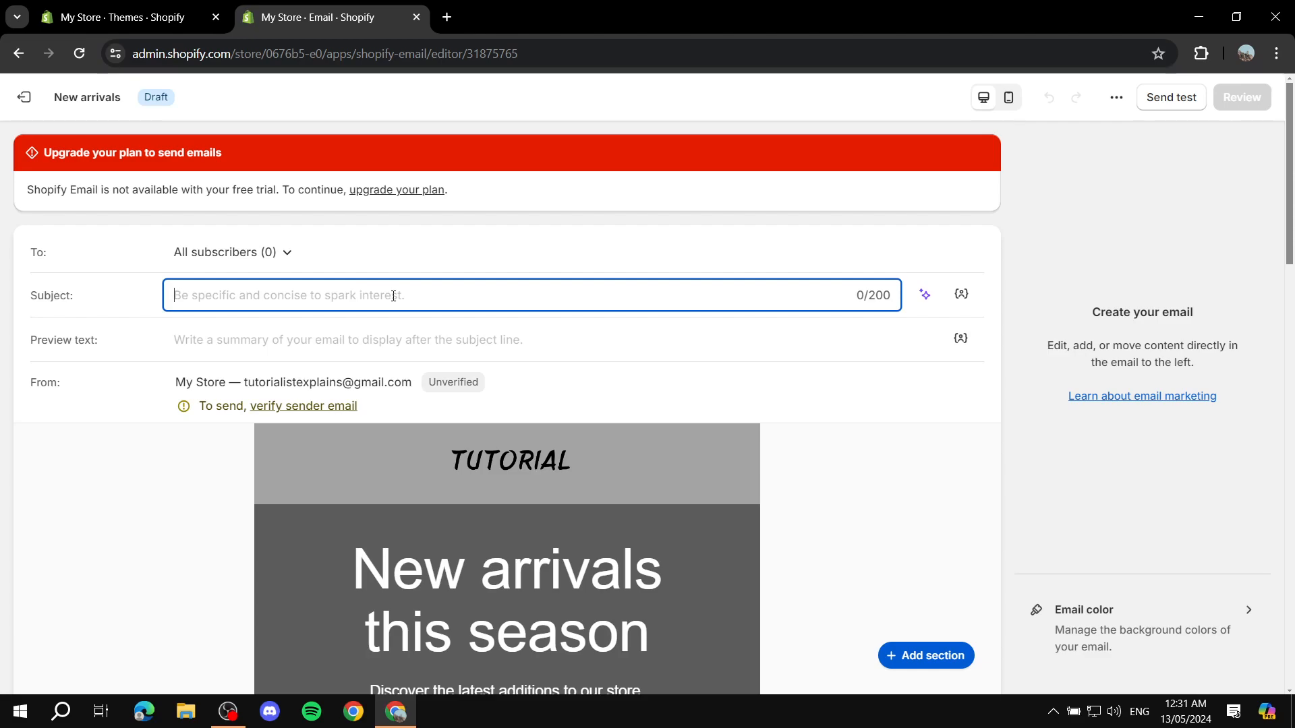
type("Clean")
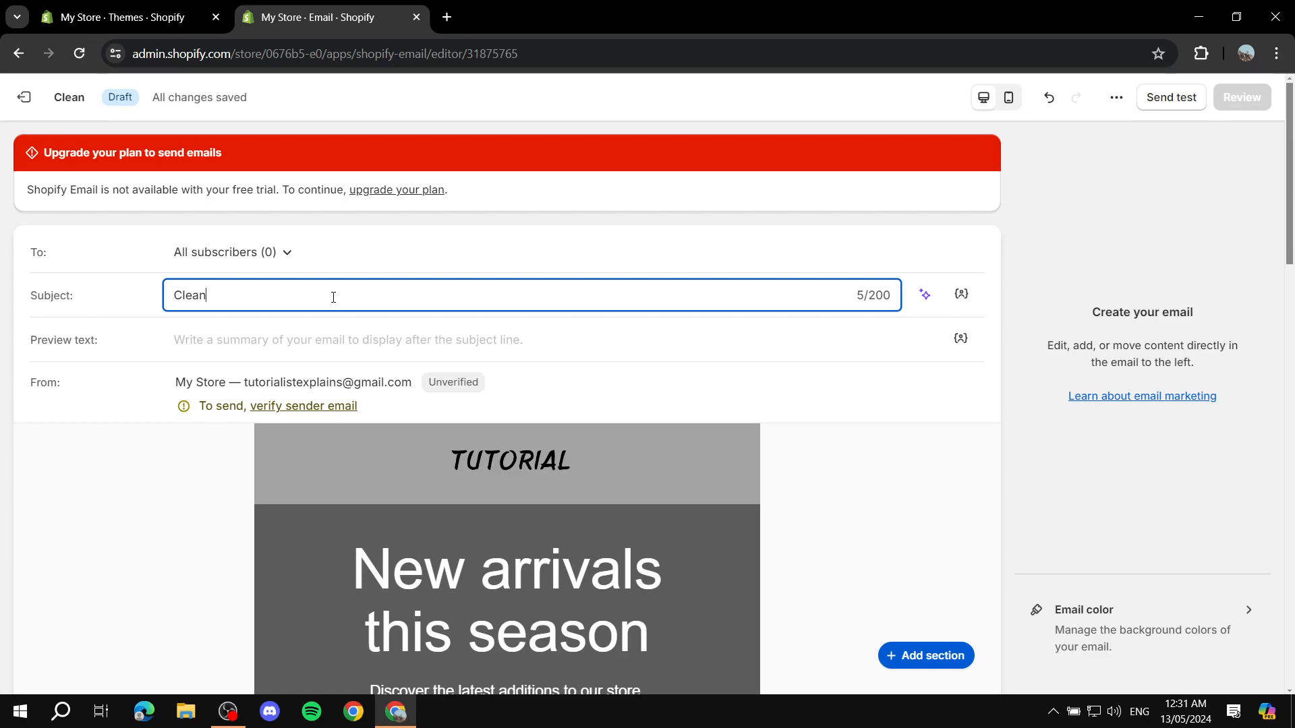
left_click(262, 339)
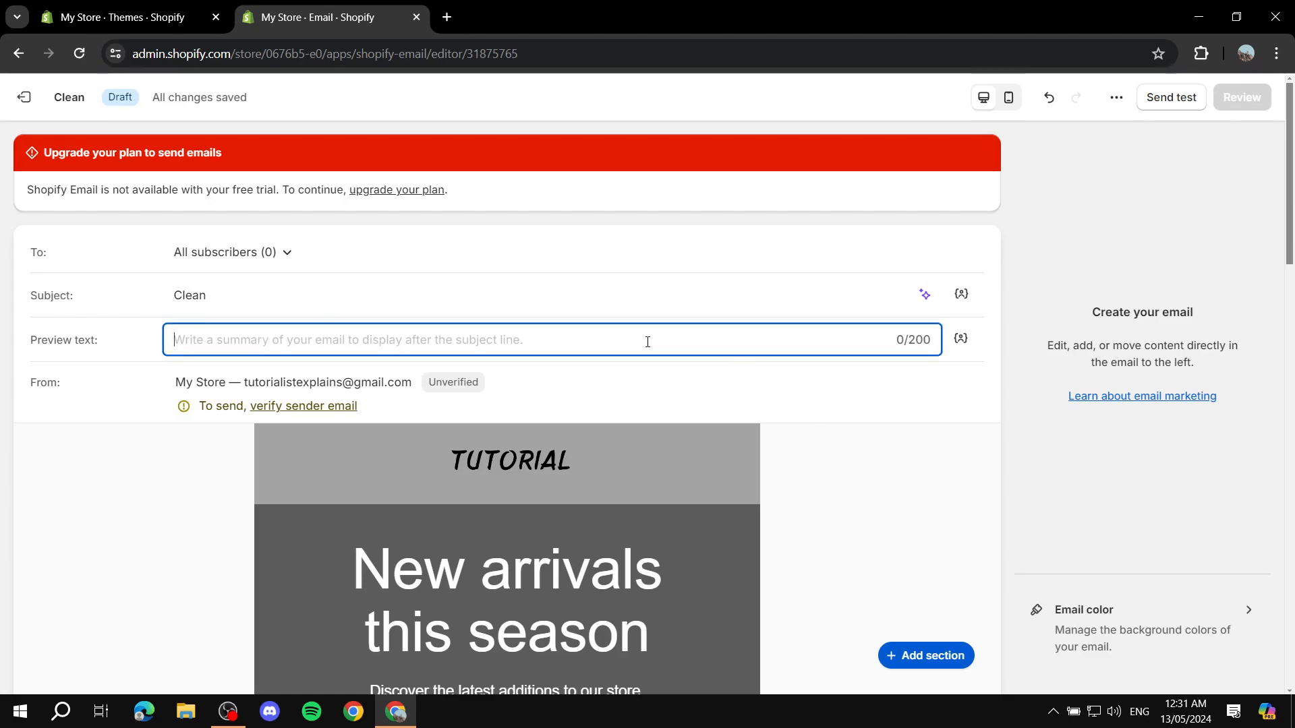
type("awtwata")
left_click(816, 384)
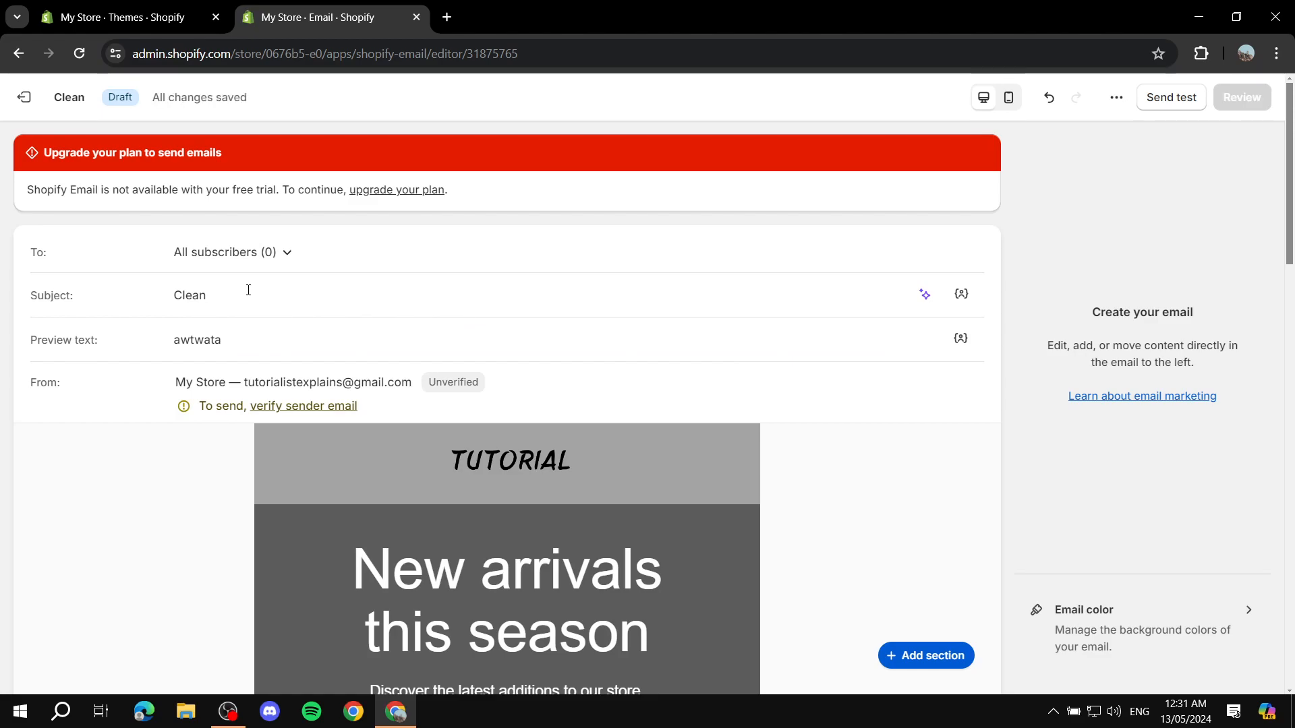
Look over the draft's completed Subject and Preview text fields and the sender details in the From field.
left_click_drag(237, 288, 108, 308)
left_click(93, 457)
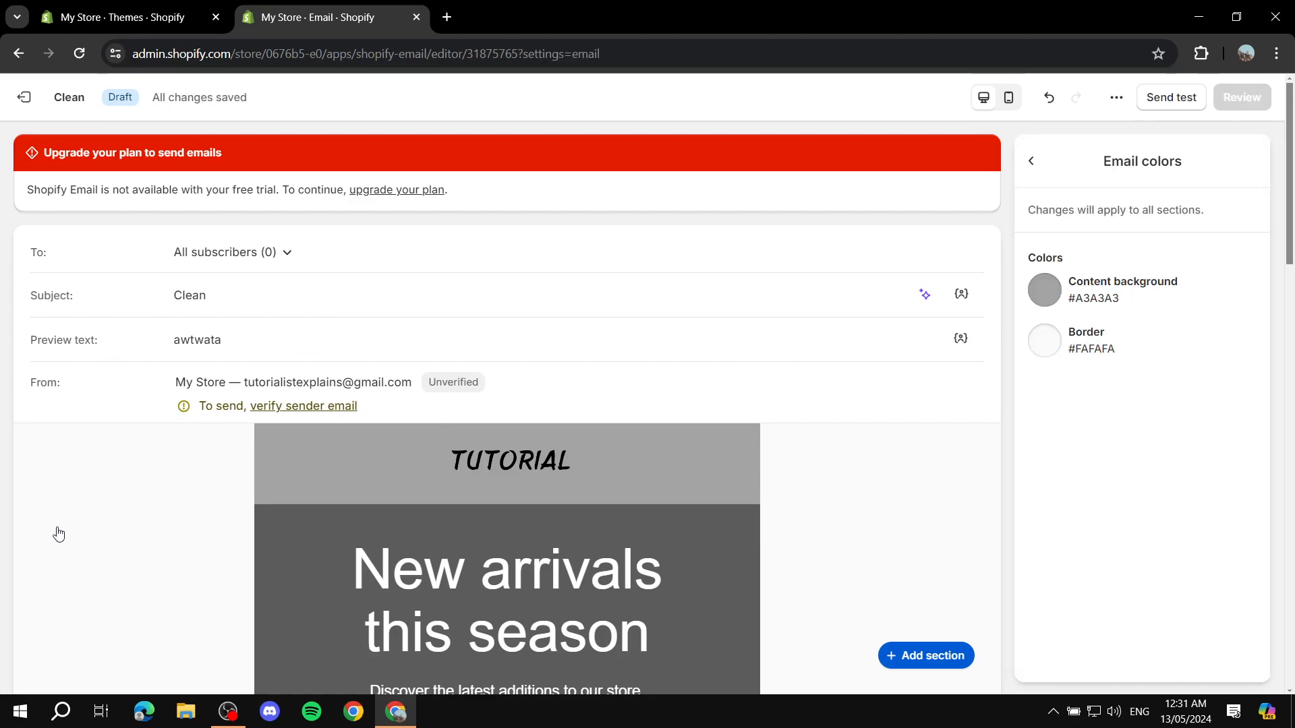
scroll(804, 391, "down", 2)
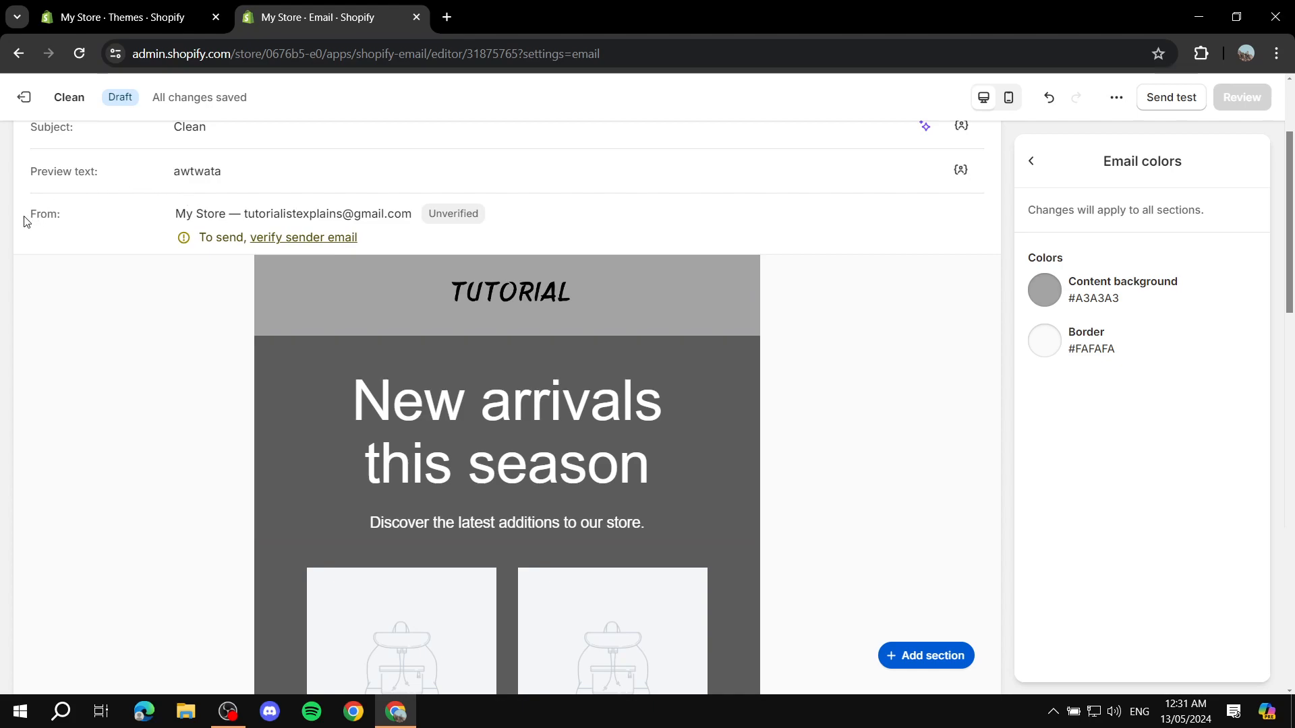
left_click_drag(24, 221, 65, 221)
left_click(85, 219)
scroll(653, 236, "down", 1)
scroll(942, 345, "up", 2)
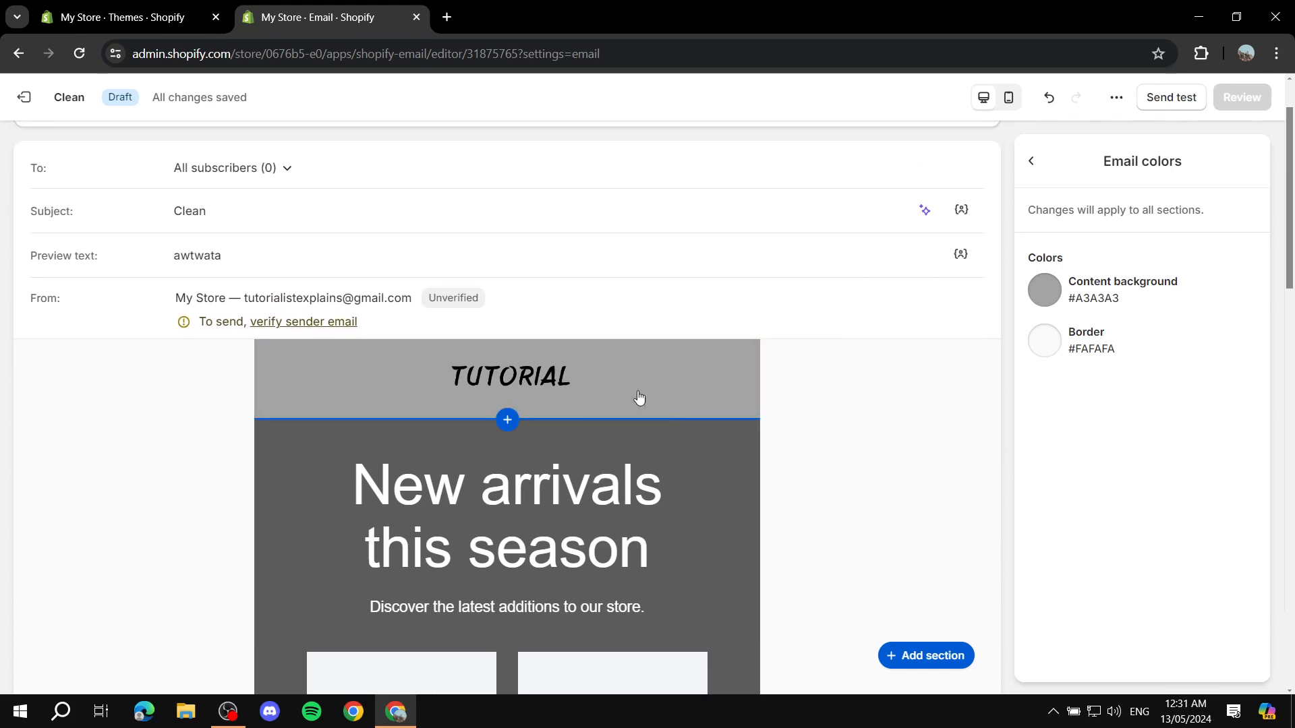
Set the logo size in the email's header section to 21.
left_click(685, 376)
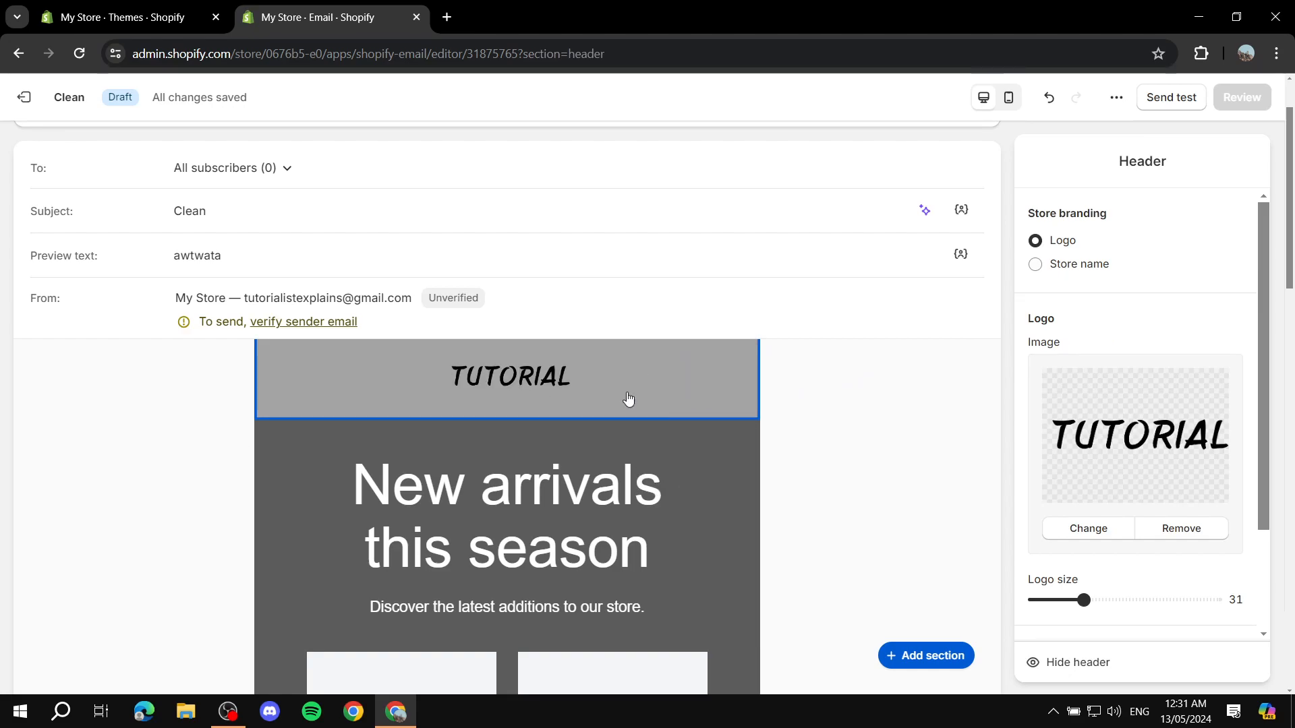
scroll(1131, 302, "down", 2)
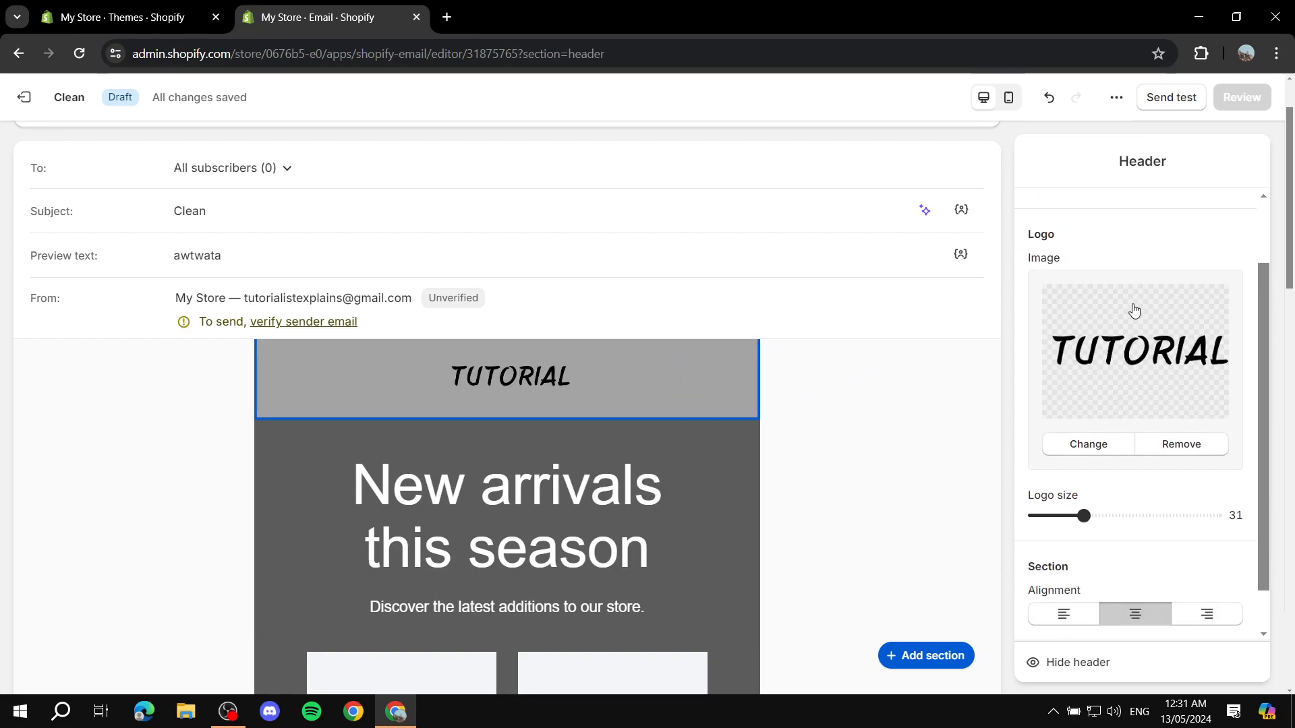
scroll(1181, 405, "down", 2)
scroll(1230, 487, "up", 2)
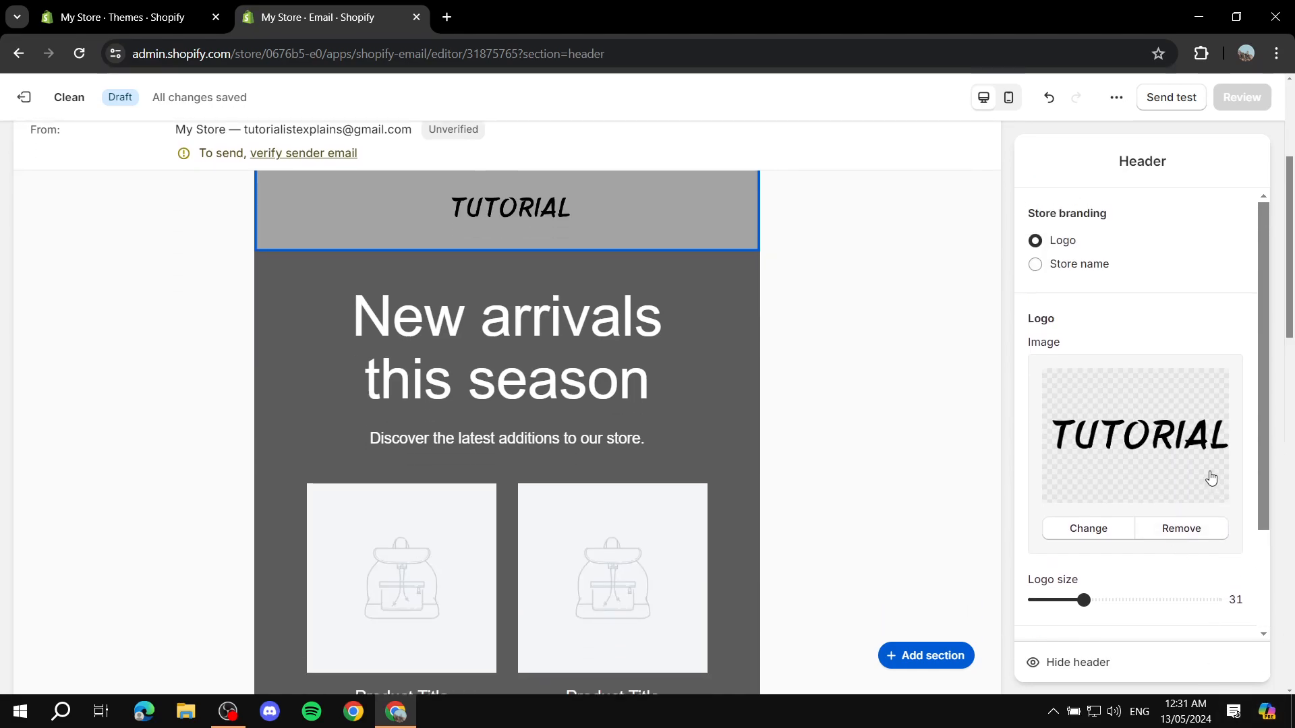
scroll(1211, 480, "up", 2)
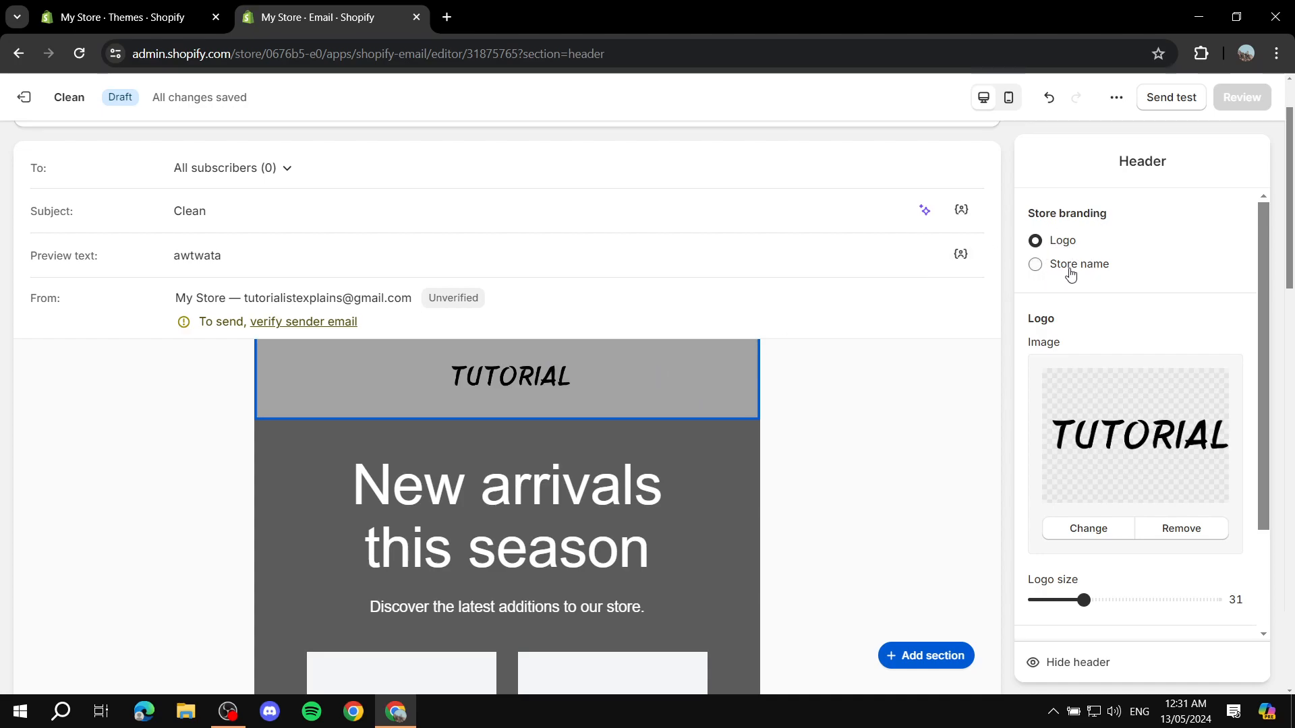
scroll(1135, 409, "down", 1)
scroll(1157, 360, "down", 1)
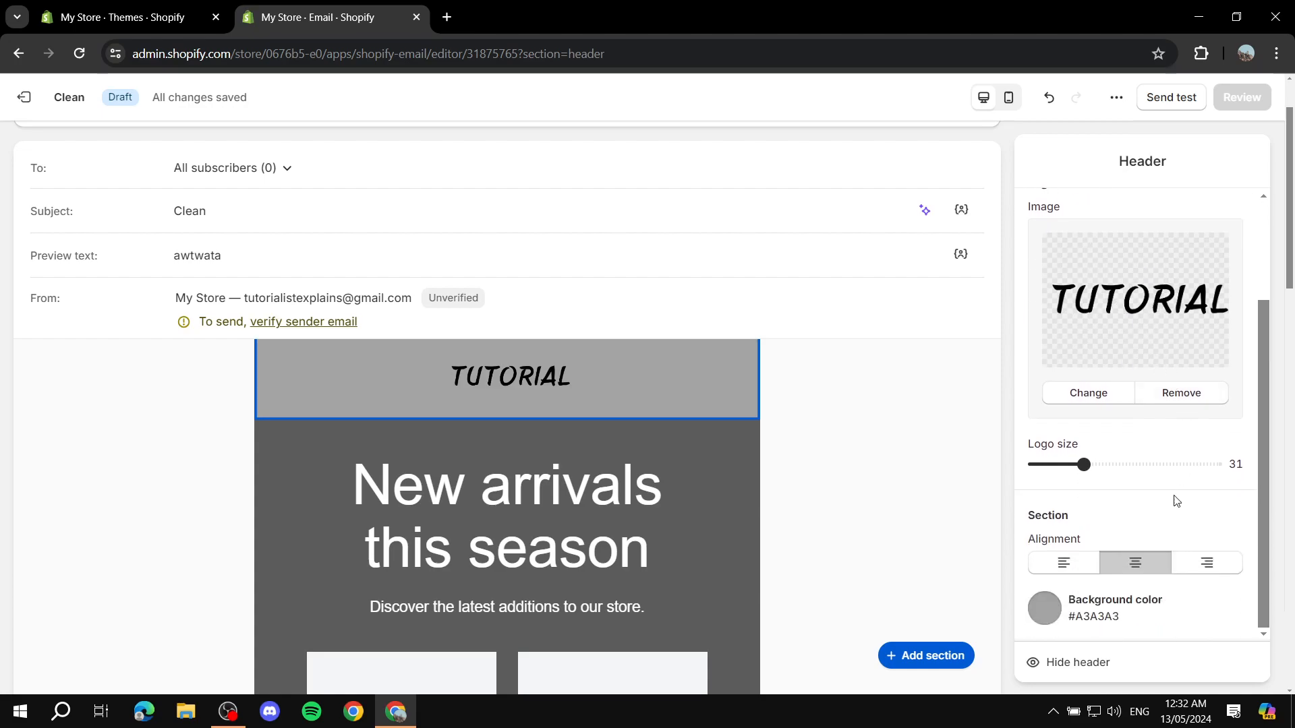
mouse_move(1083, 465)
left_mouse_down()
mouse_move(1050, 465)
mouse_move(1064, 464)
left_mouse_up()
left_click(919, 450)
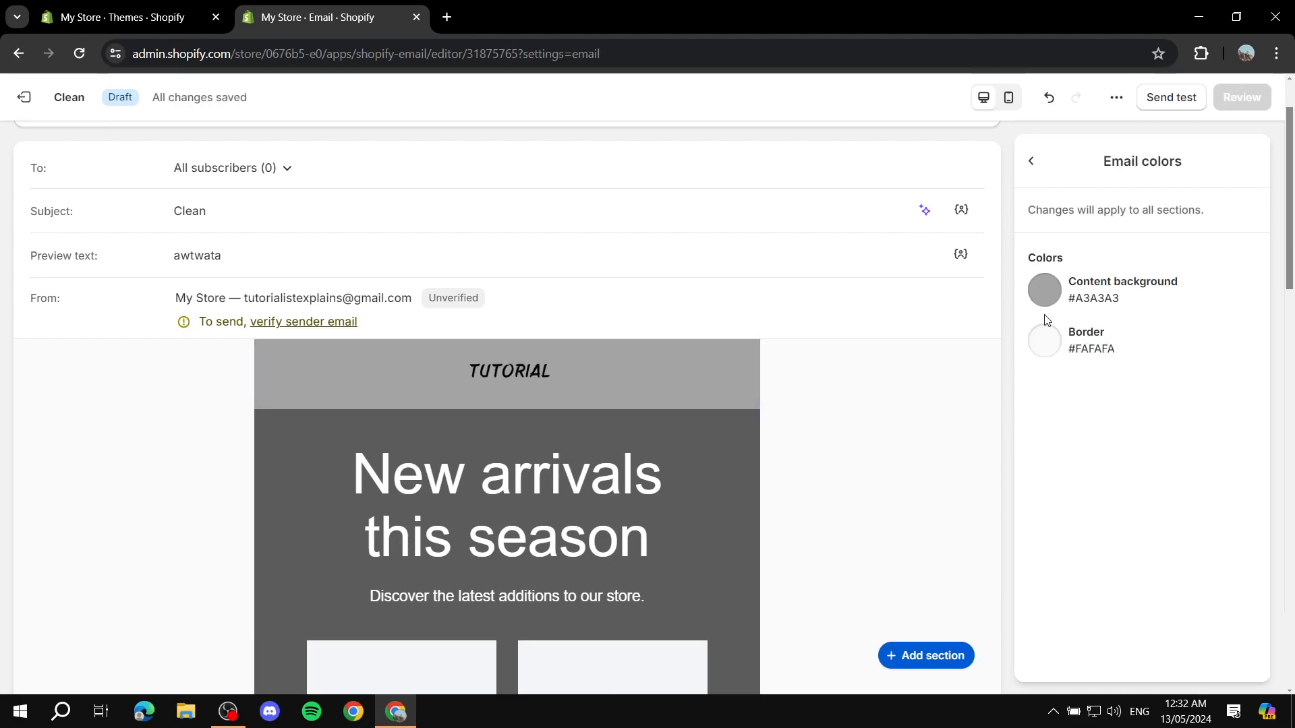
Hide the email's header section and show it again.
left_click(569, 379)
scroll(1231, 479, "down", 2)
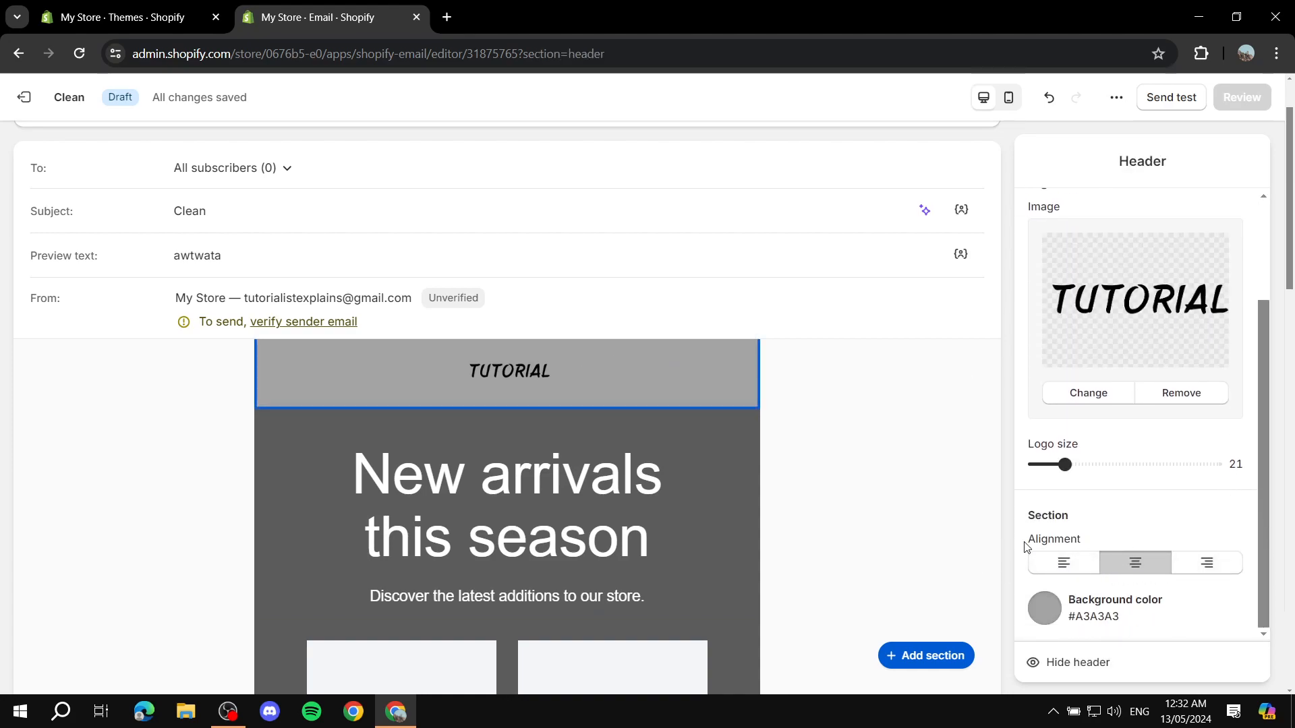
left_click(1072, 663)
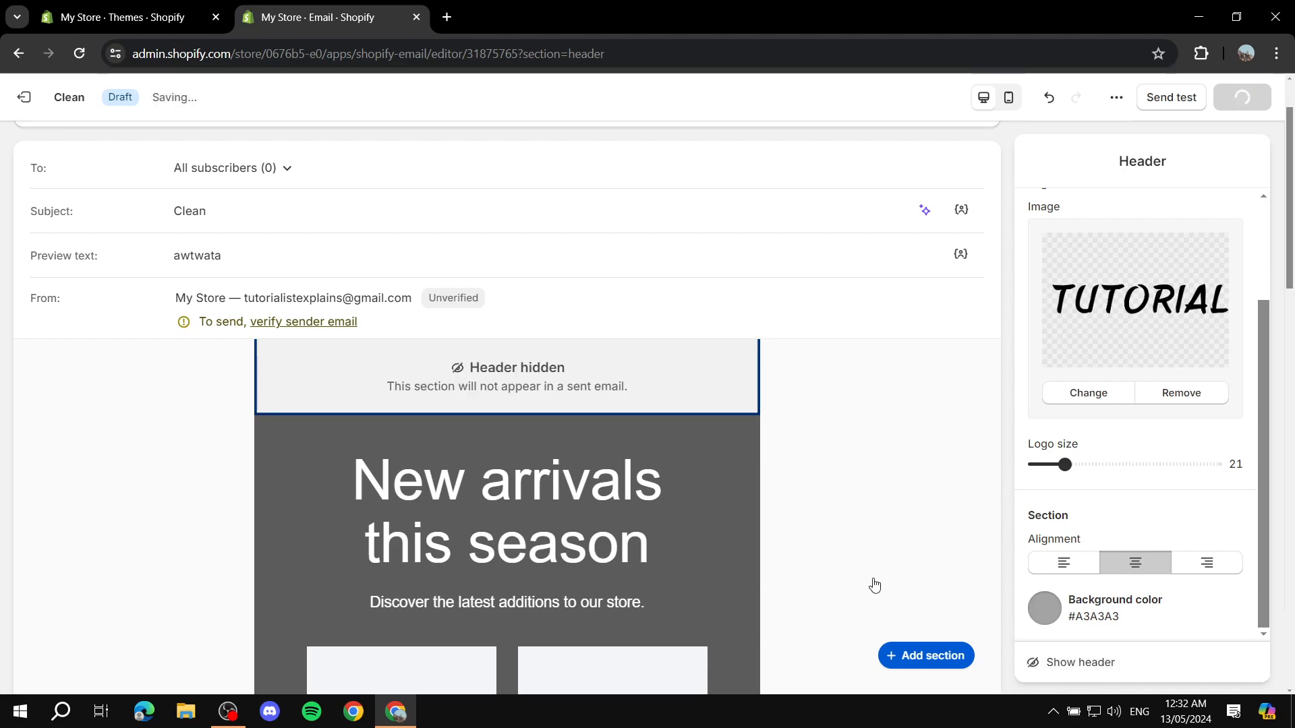
Replace the "New arrivals this season" heading in the email body with "Add new text in here".
scroll(542, 418, "down", 1)
scroll(543, 422, "down", 2)
left_click(626, 364)
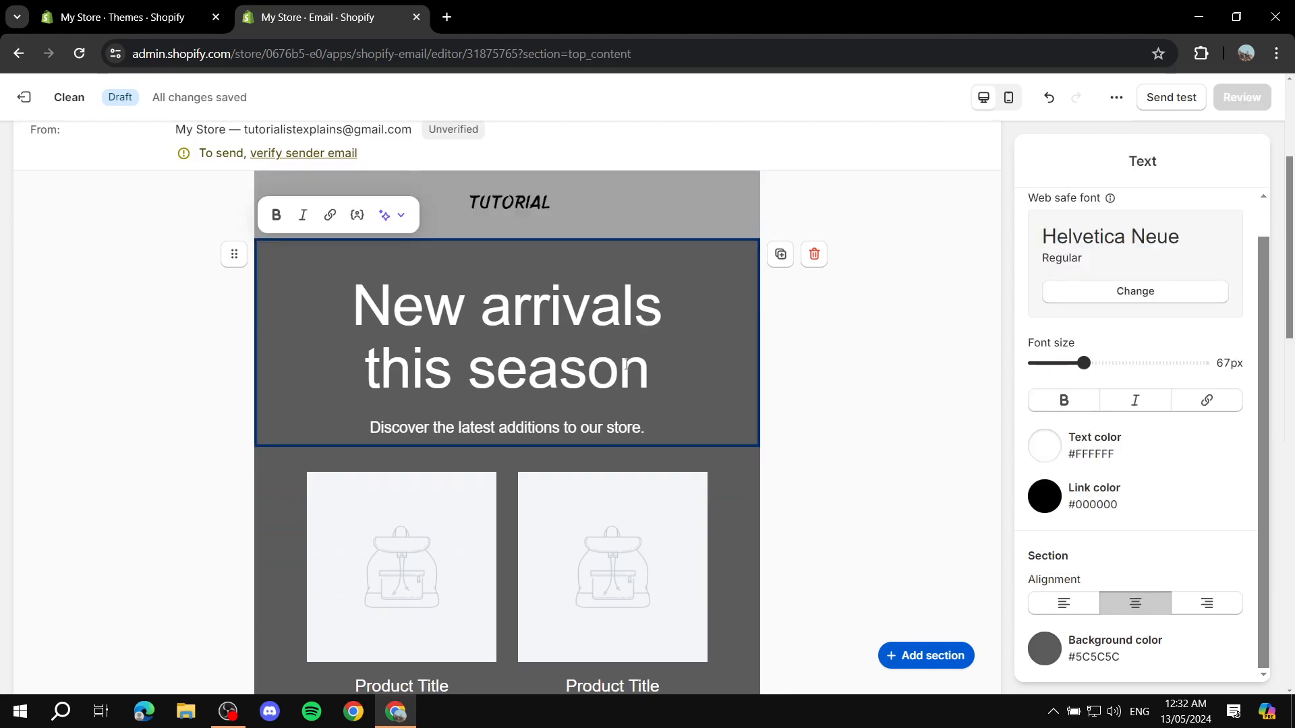
left_click_drag(668, 380, 352, 305)
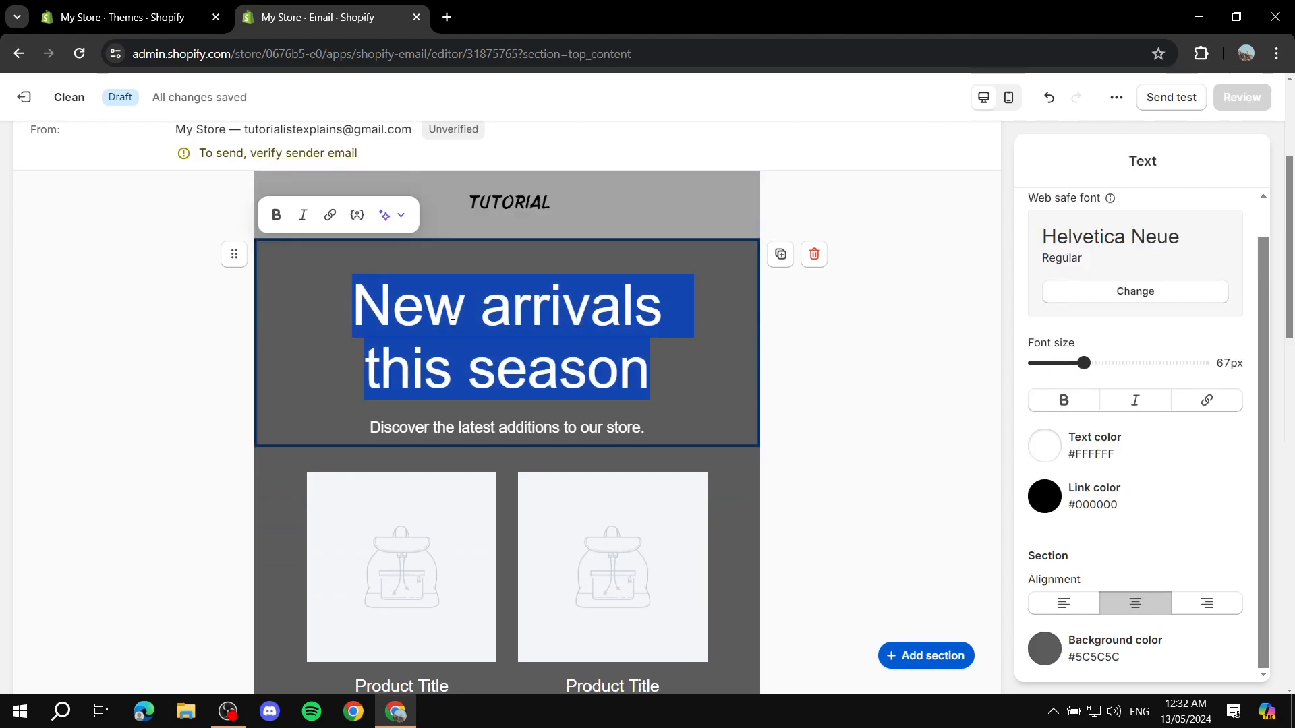
type("Add nw")
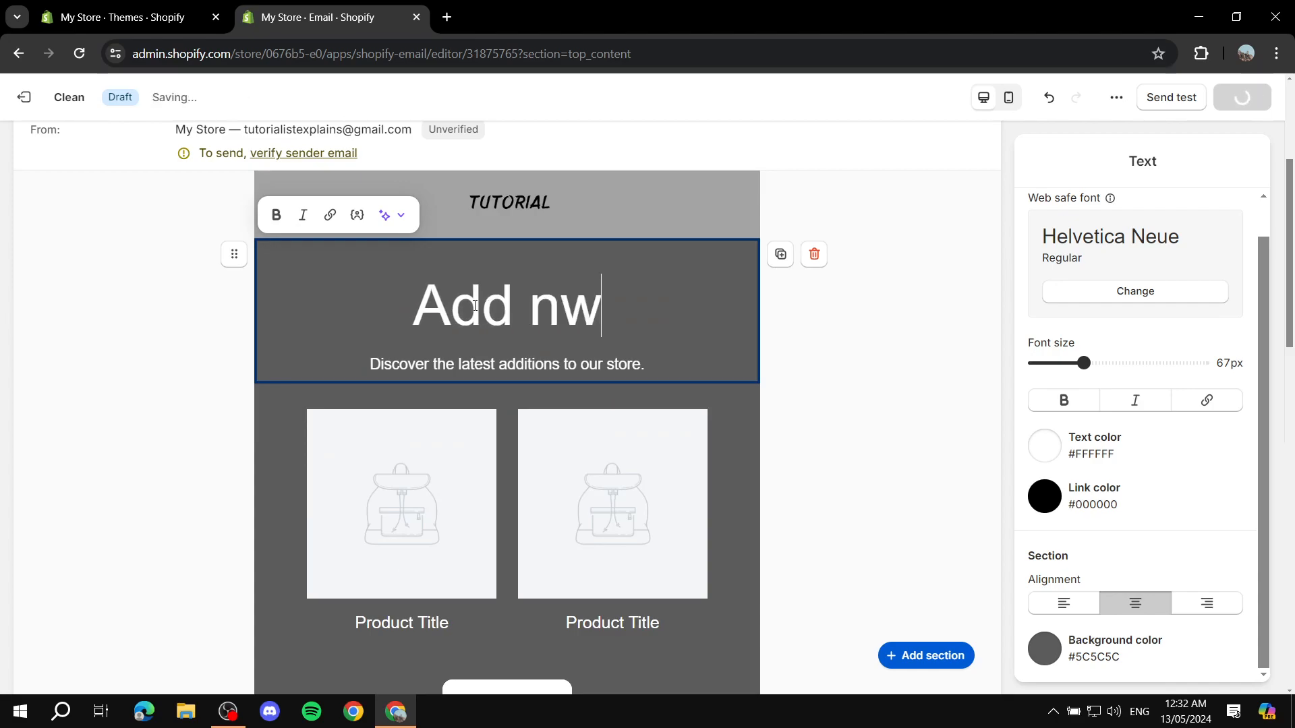
key("BackSpace")
type("ew ")
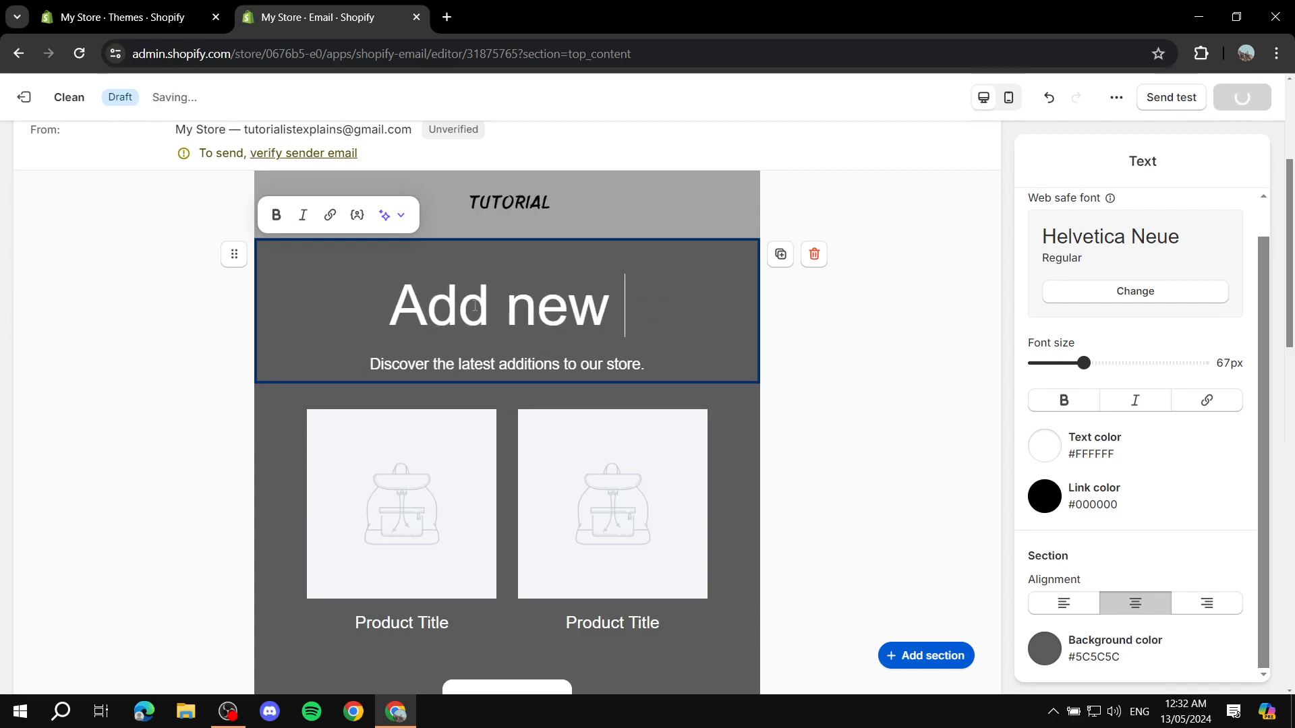
type("text in here")
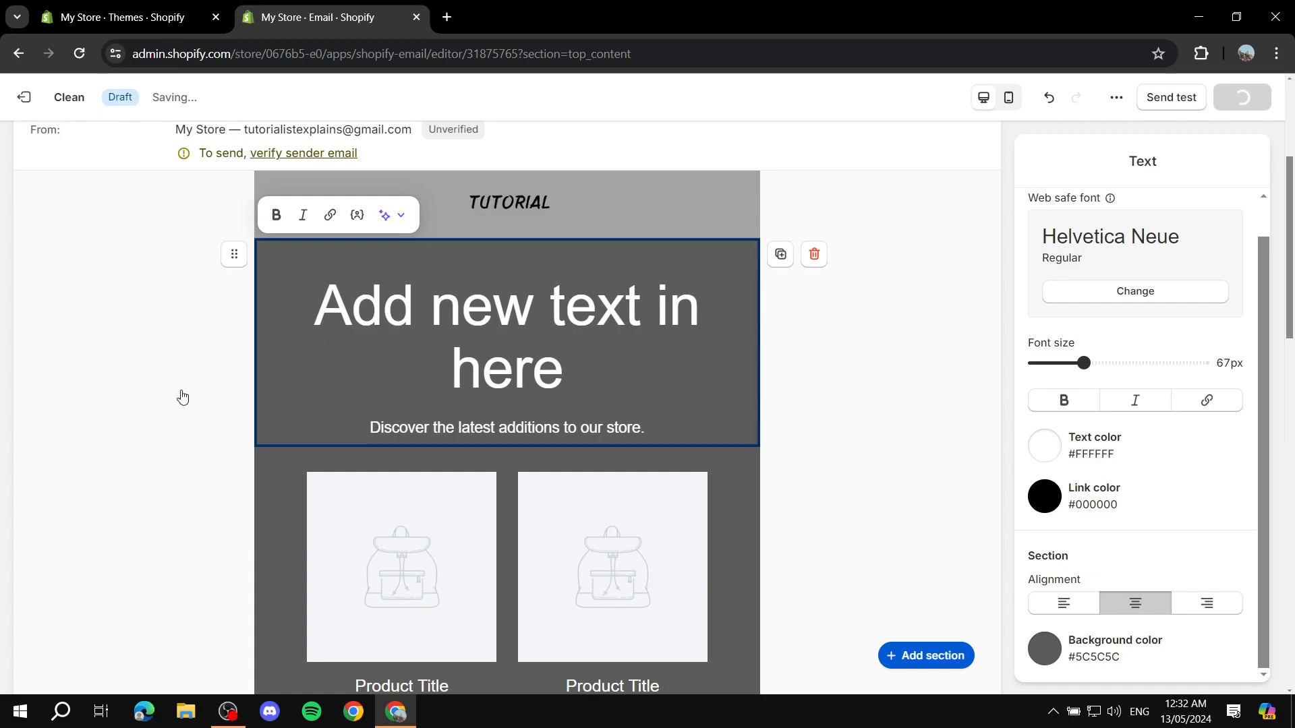
Make the heading and the line below it in the text section bold.
key("ctrl+a")
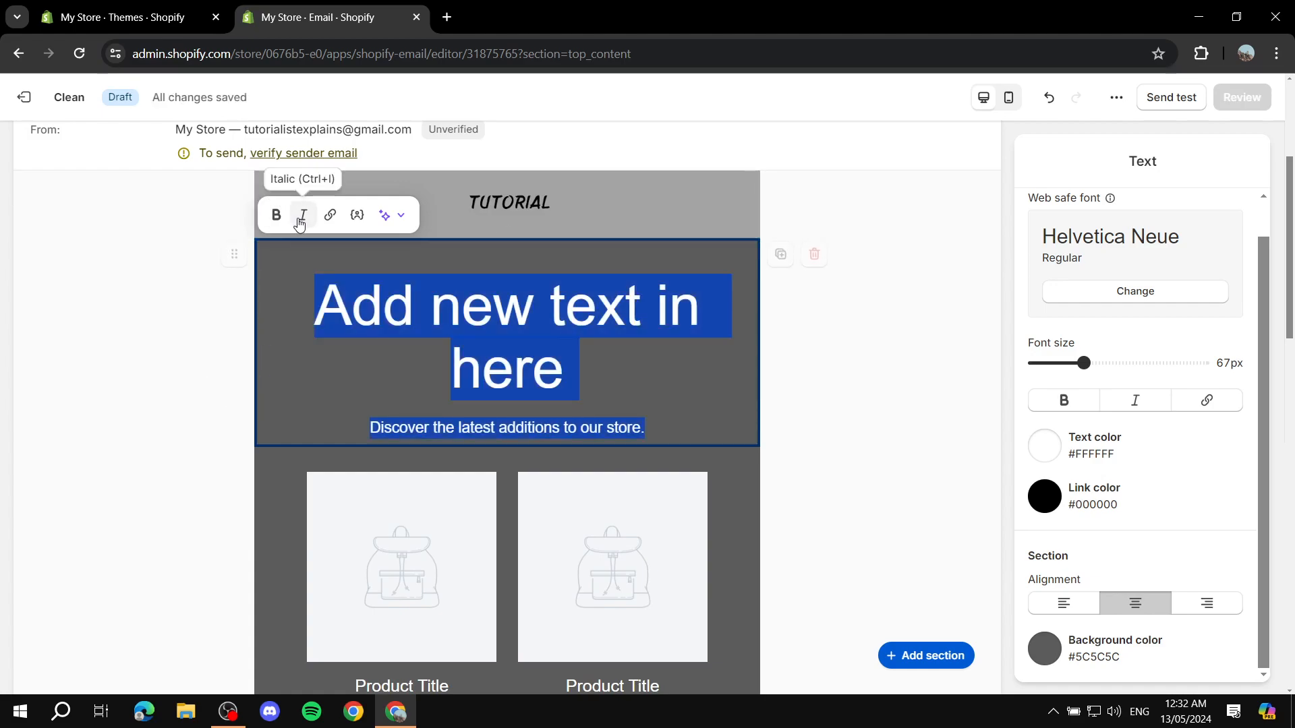
left_click(276, 215)
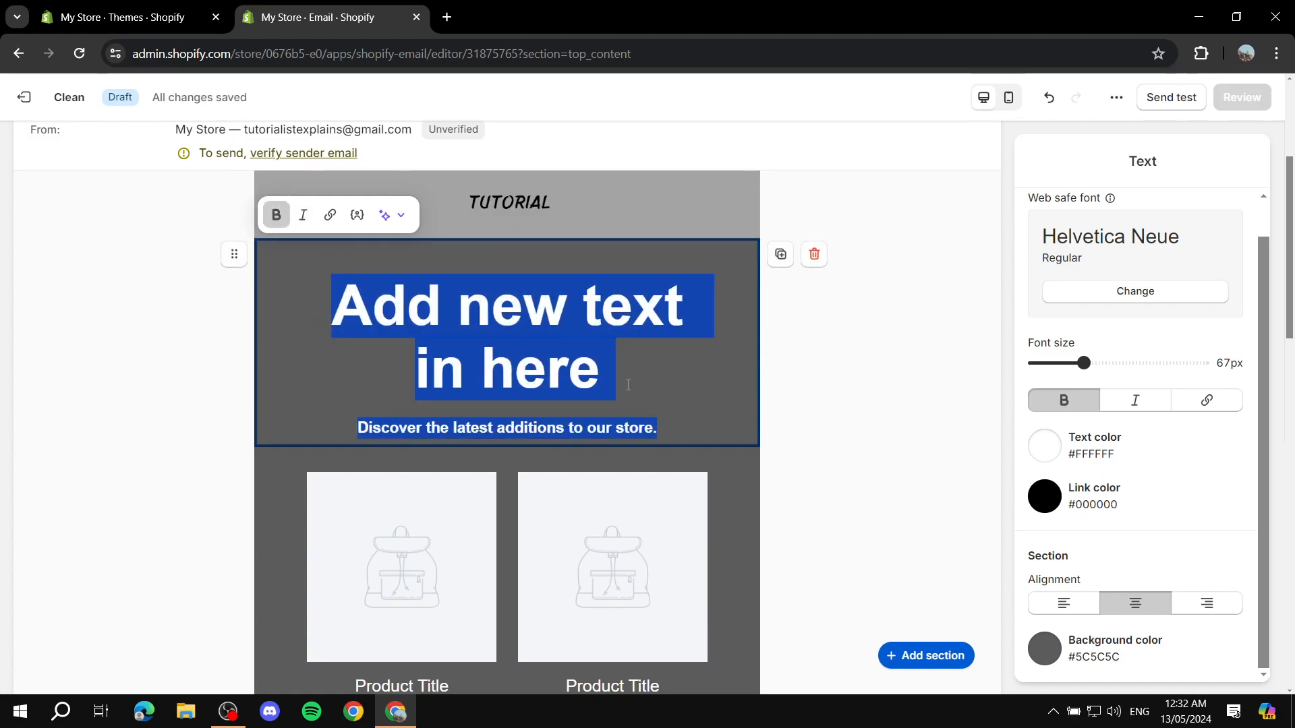
left_click(225, 375)
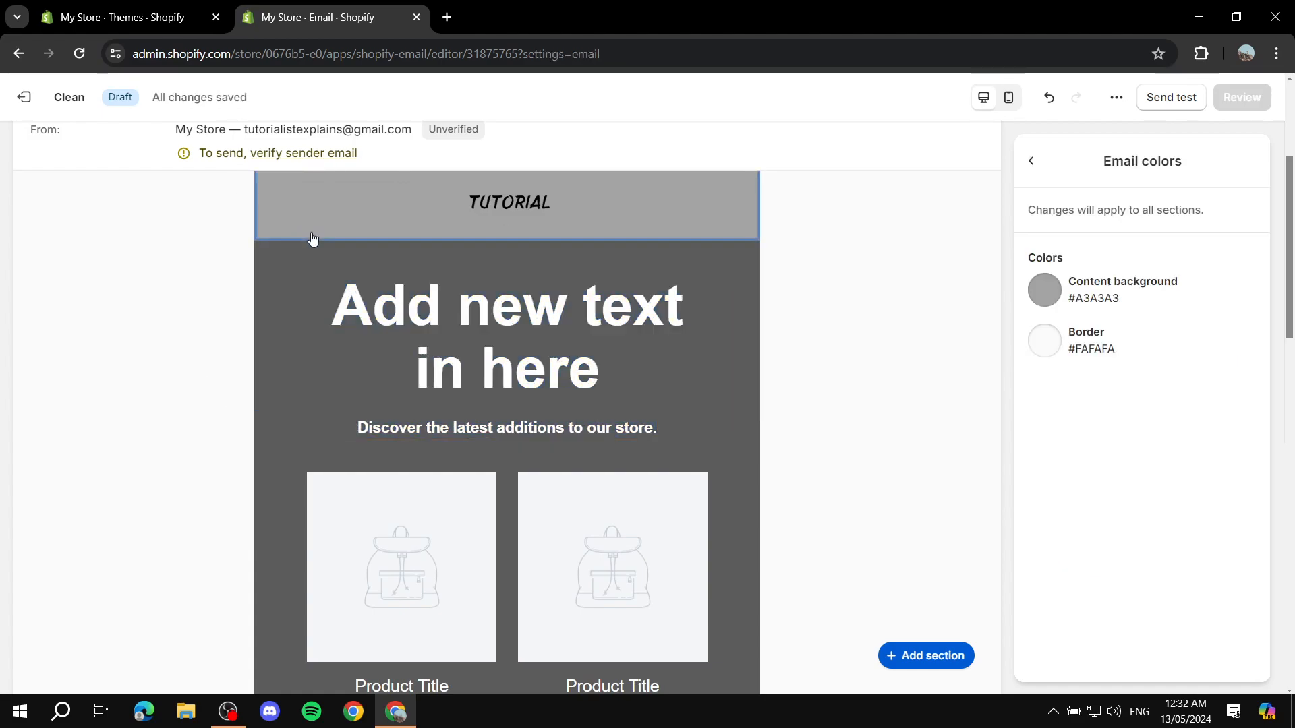
Set the text color of the "Add new text in here" heading to dark red #713535.
left_click(682, 382)
left_click_drag(682, 382, 311, 286)
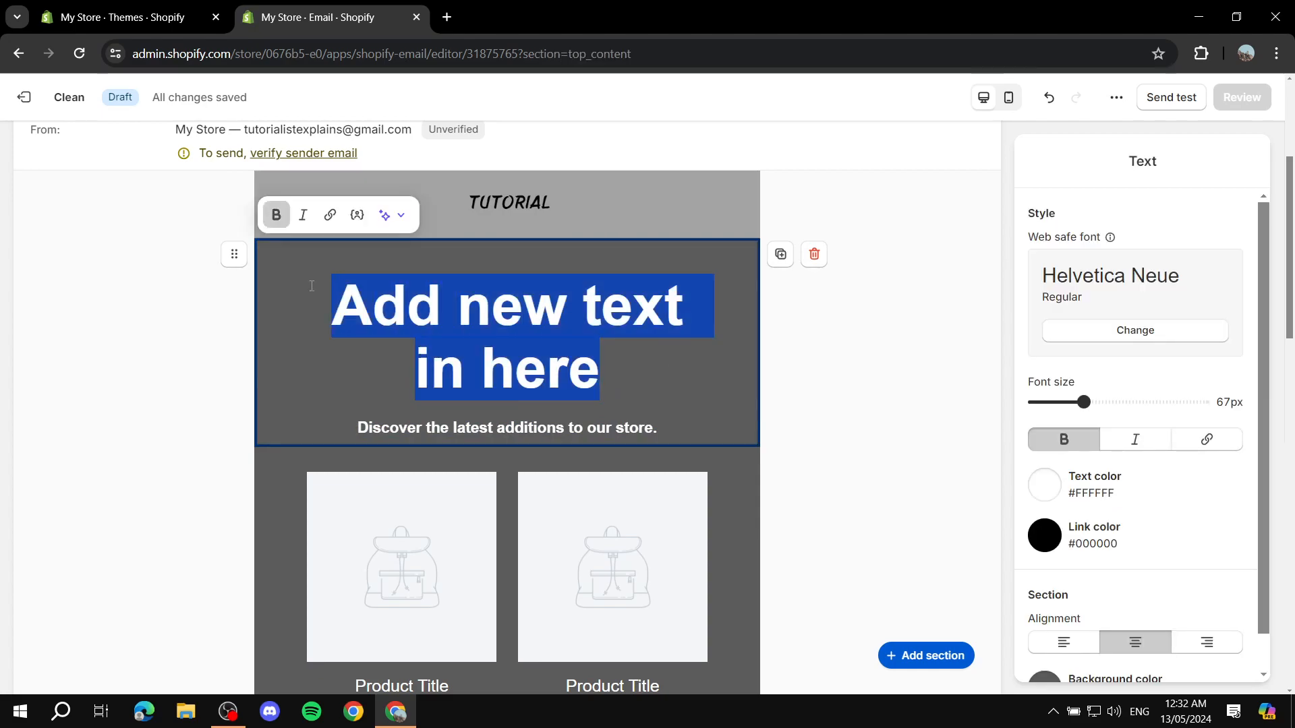
left_click(1054, 495)
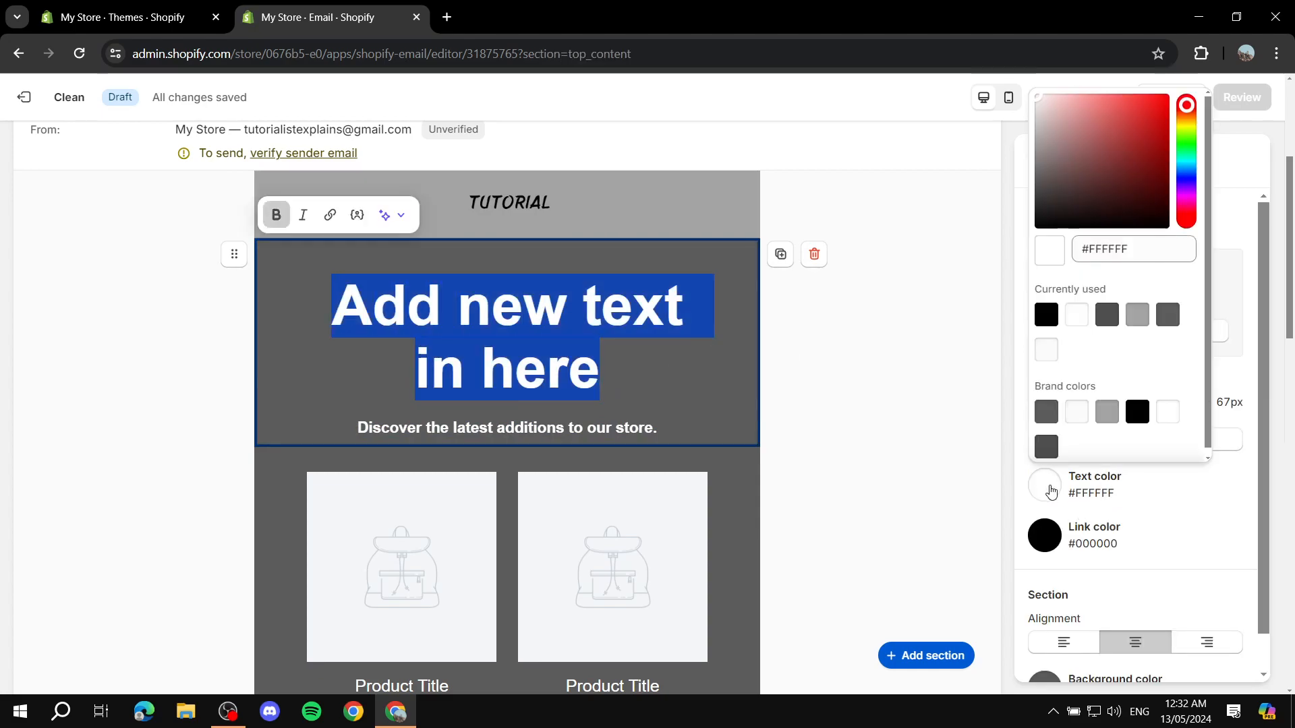
left_click_drag(1099, 217, 1107, 179)
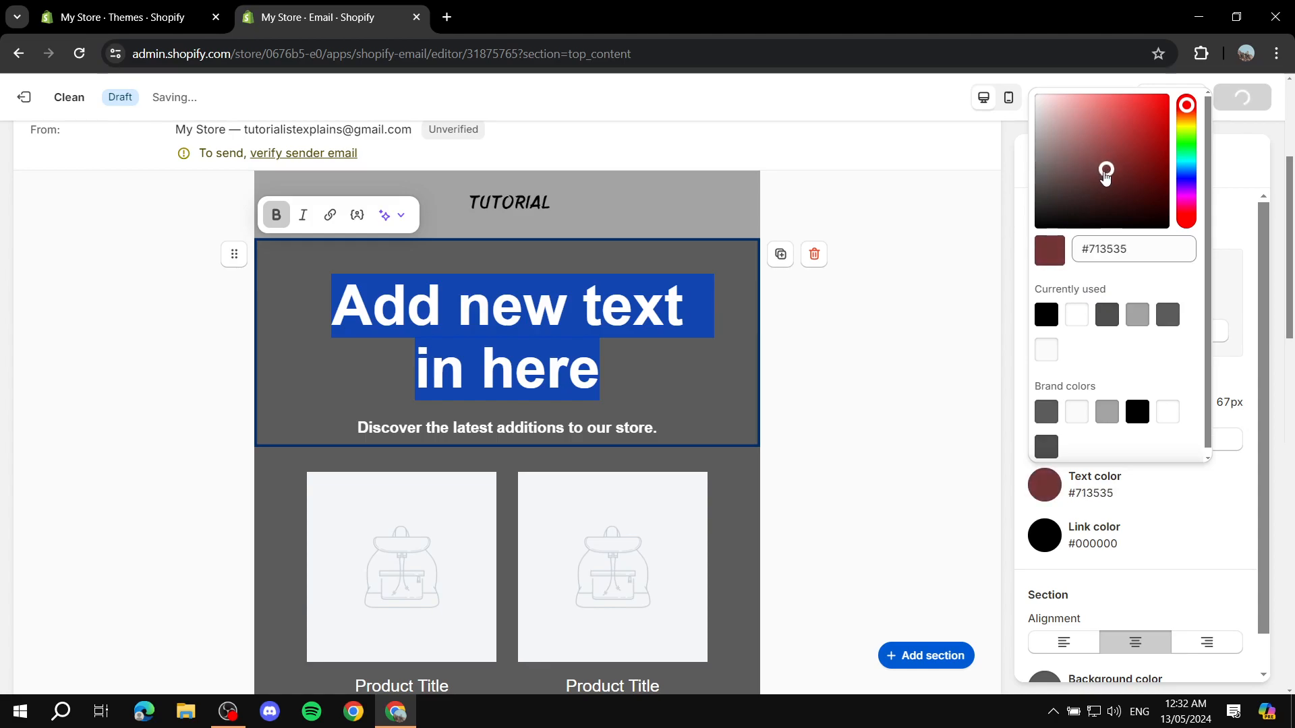
left_click(913, 343)
Change the text color of the "Add new text in here" heading to black #000000.
left_click(620, 374)
left_click_drag(616, 371, 423, 306)
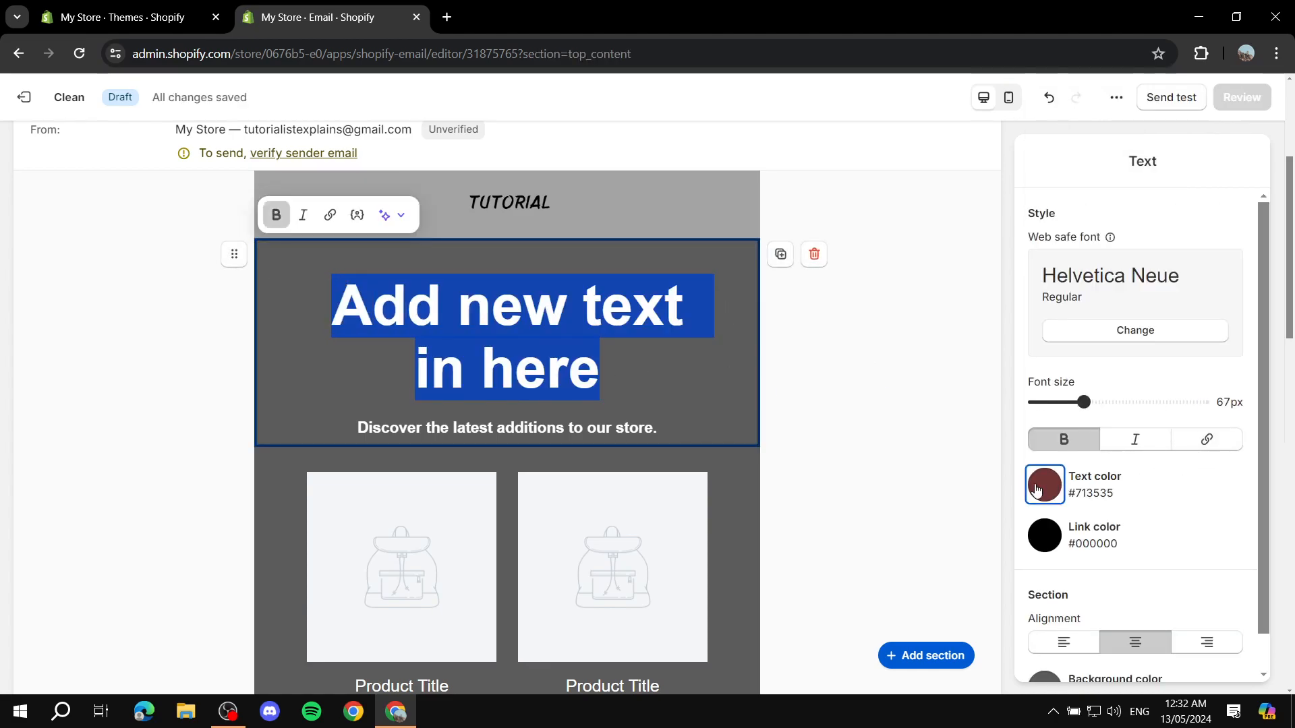
left_click(1098, 491)
left_click_drag(1052, 165, 1018, 195)
left_click(942, 327)
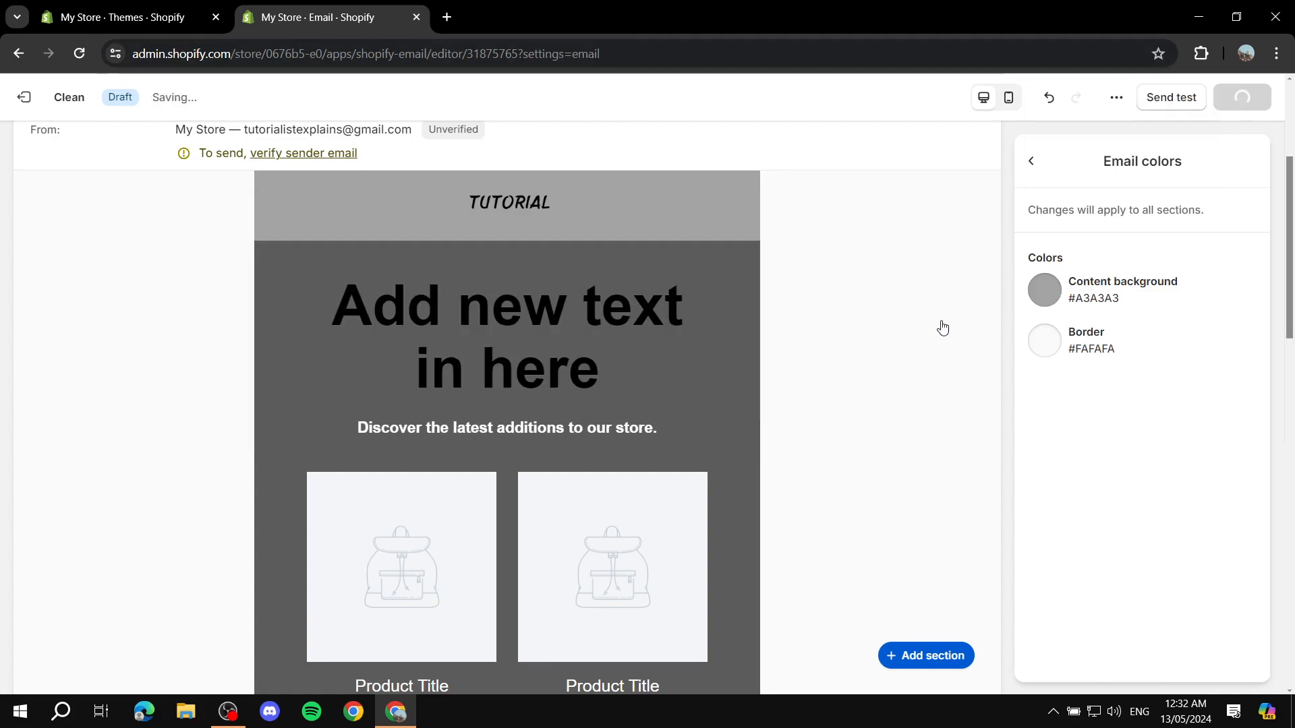
Look over the heading section's text color, font, alignment and background settings.
left_click(622, 342)
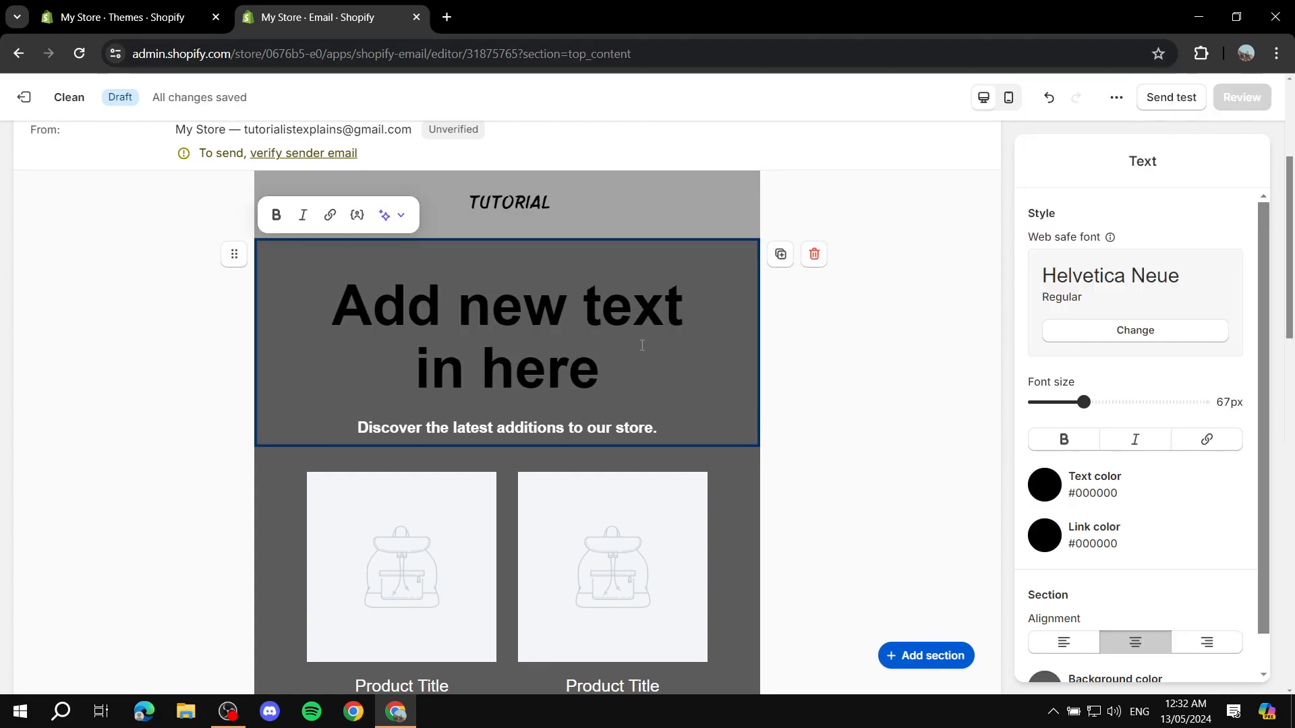
left_click(1047, 487)
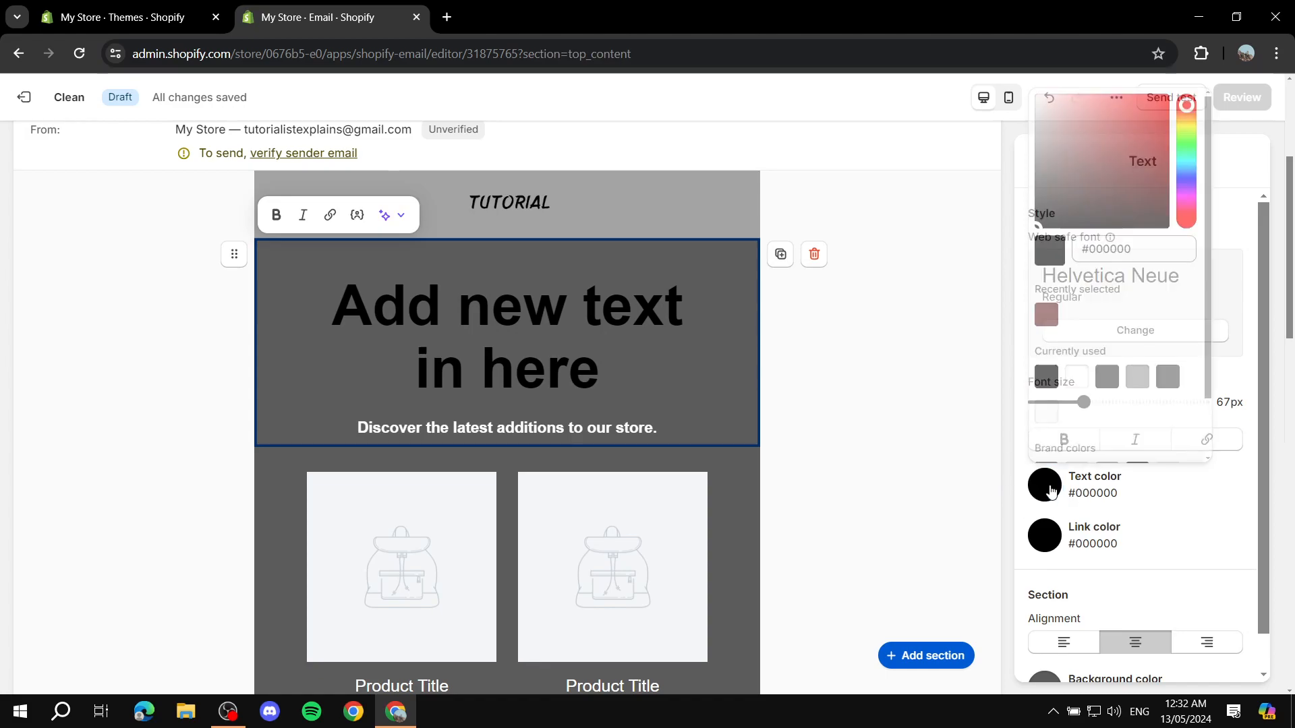
left_click(878, 412)
left_click(662, 382)
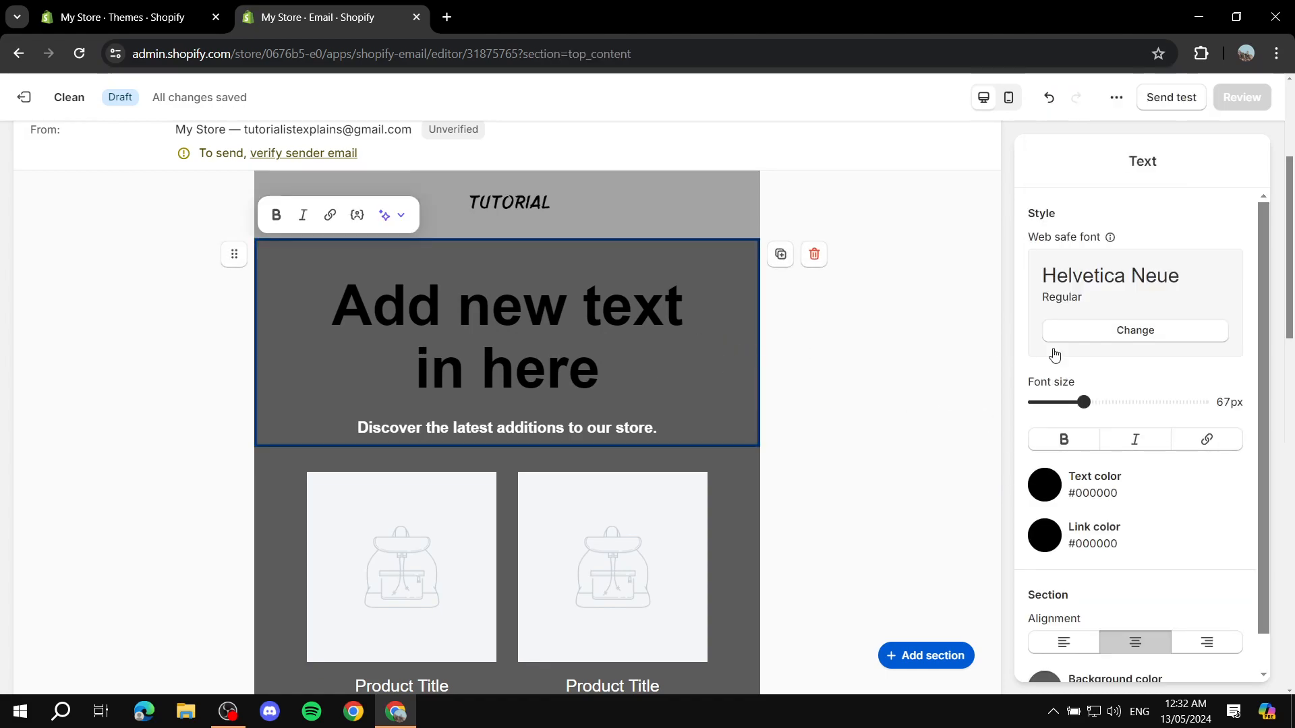
scroll(1265, 235, "down", 1)
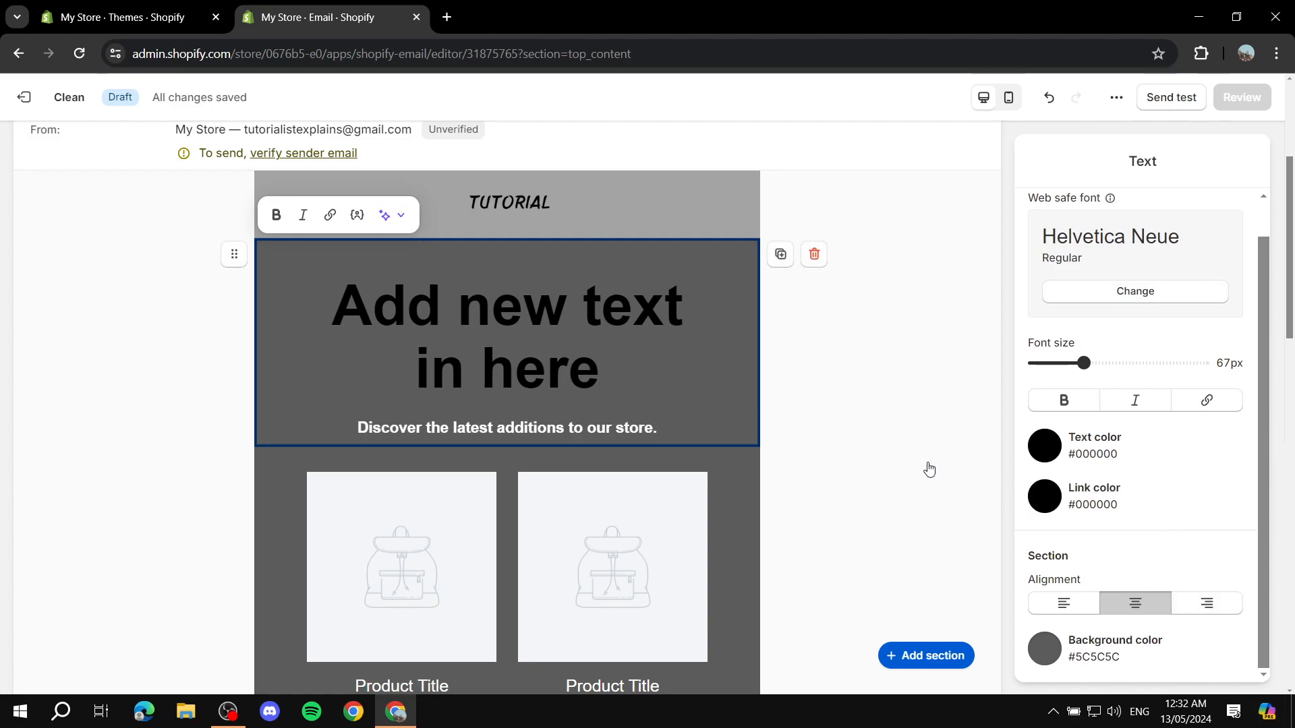
Select the two-column product section below the heading and look over its content, columns, image style and alignment settings.
left_click(816, 476)
scroll(650, 515, "down", 3)
left_click(630, 454)
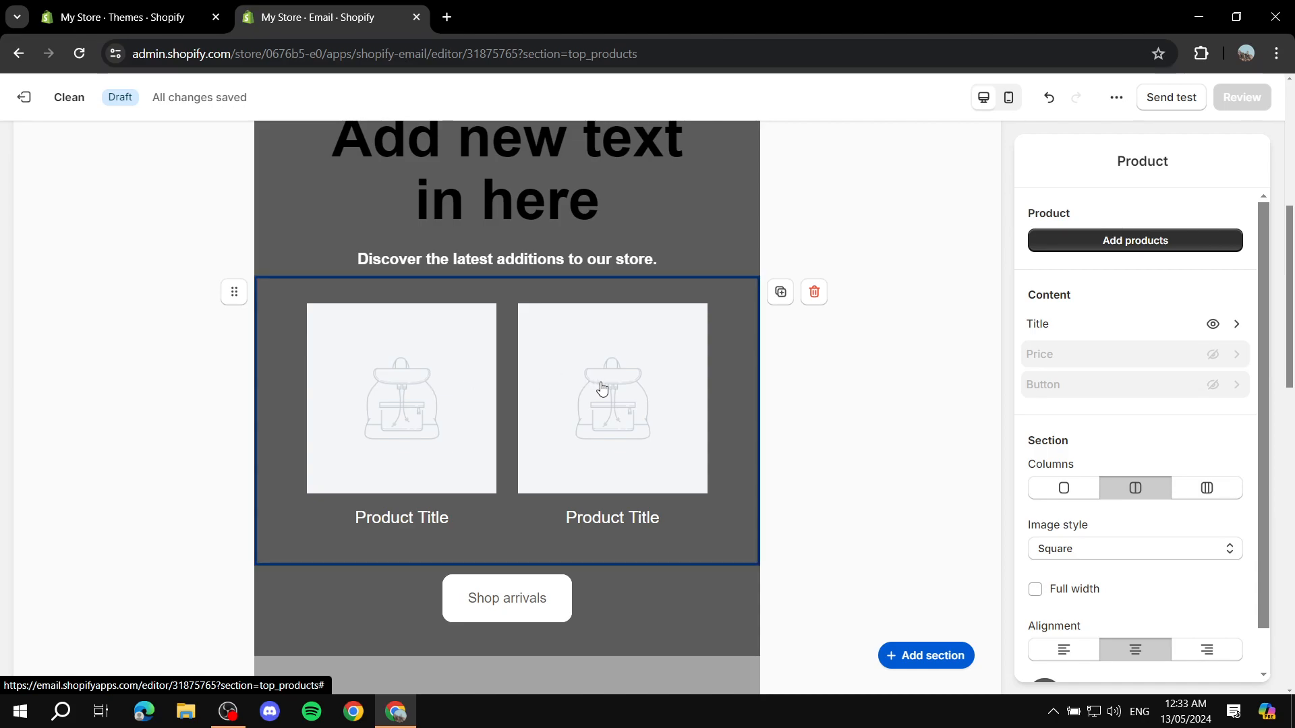
scroll(1182, 367, "down", 2)
scroll(939, 419, "up", 5)
scroll(890, 480, "down", 4)
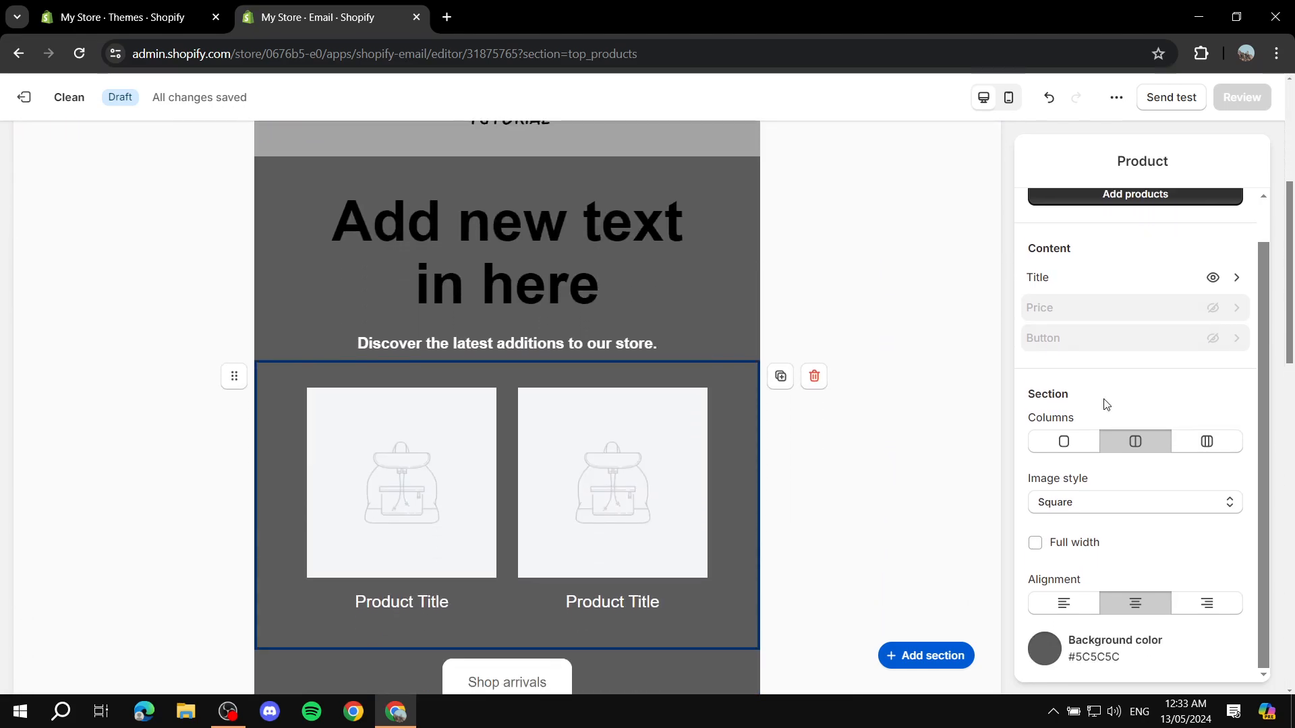
scroll(1211, 337, "up", 1)
Check which store products can be added to the two-column product section, then close the product picker without adding any.
left_click(1133, 243)
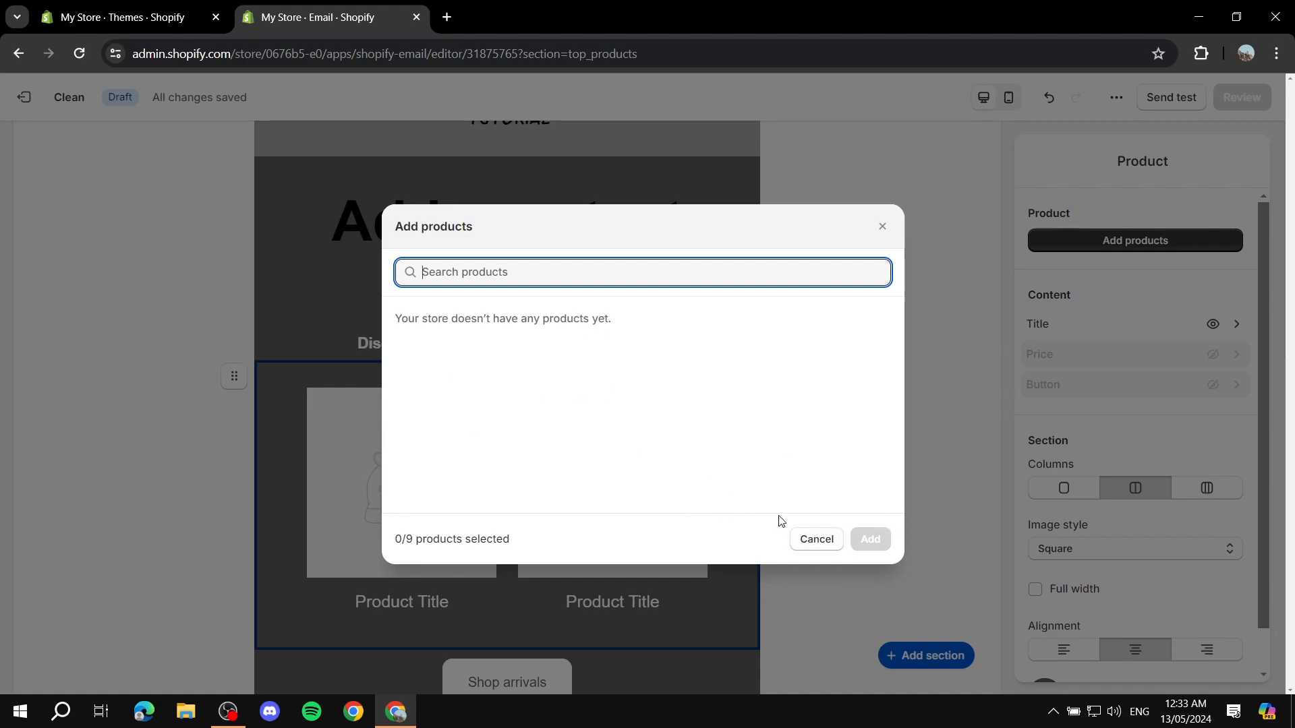
left_click(121, 17)
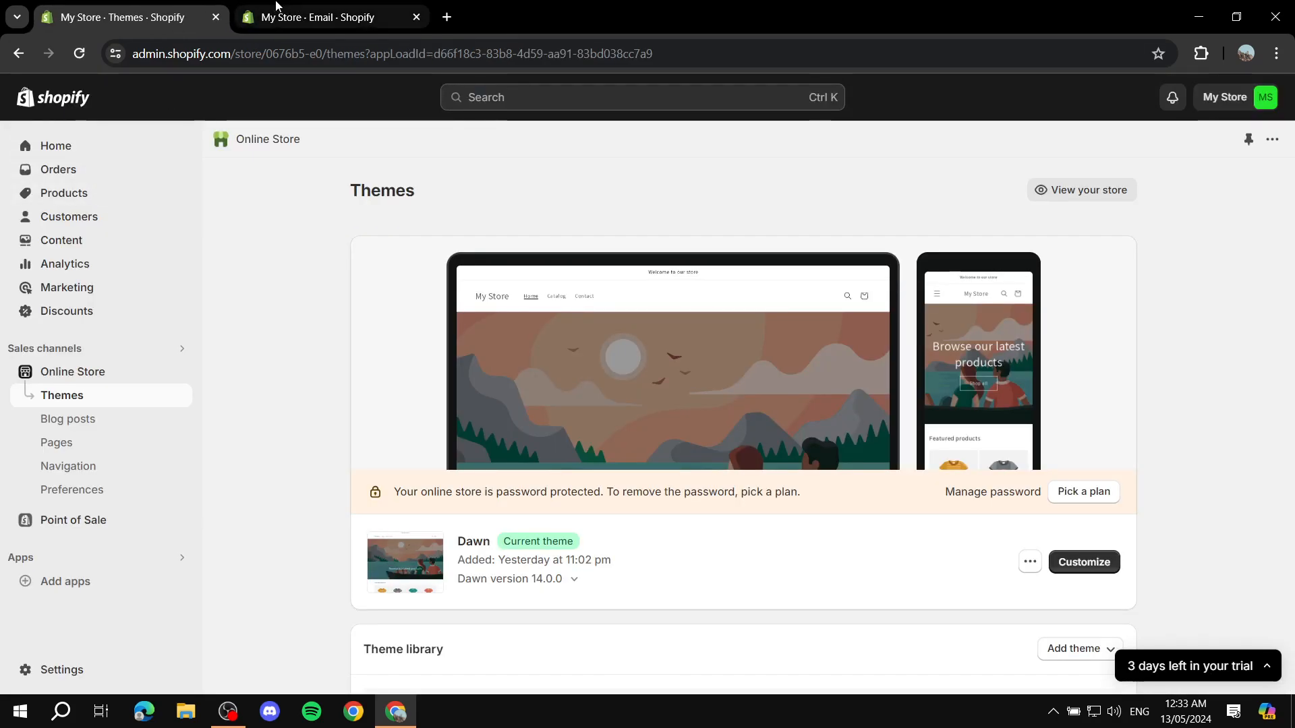
left_click(373, 7)
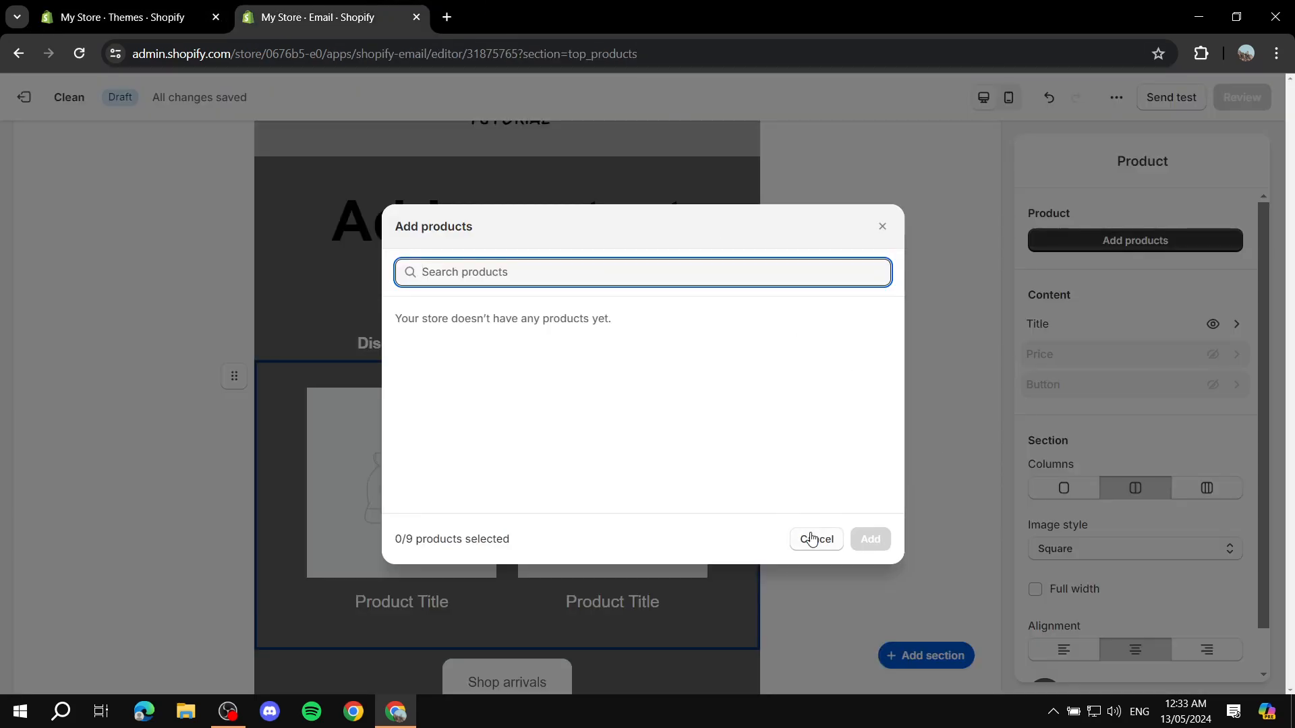
left_click(409, 357)
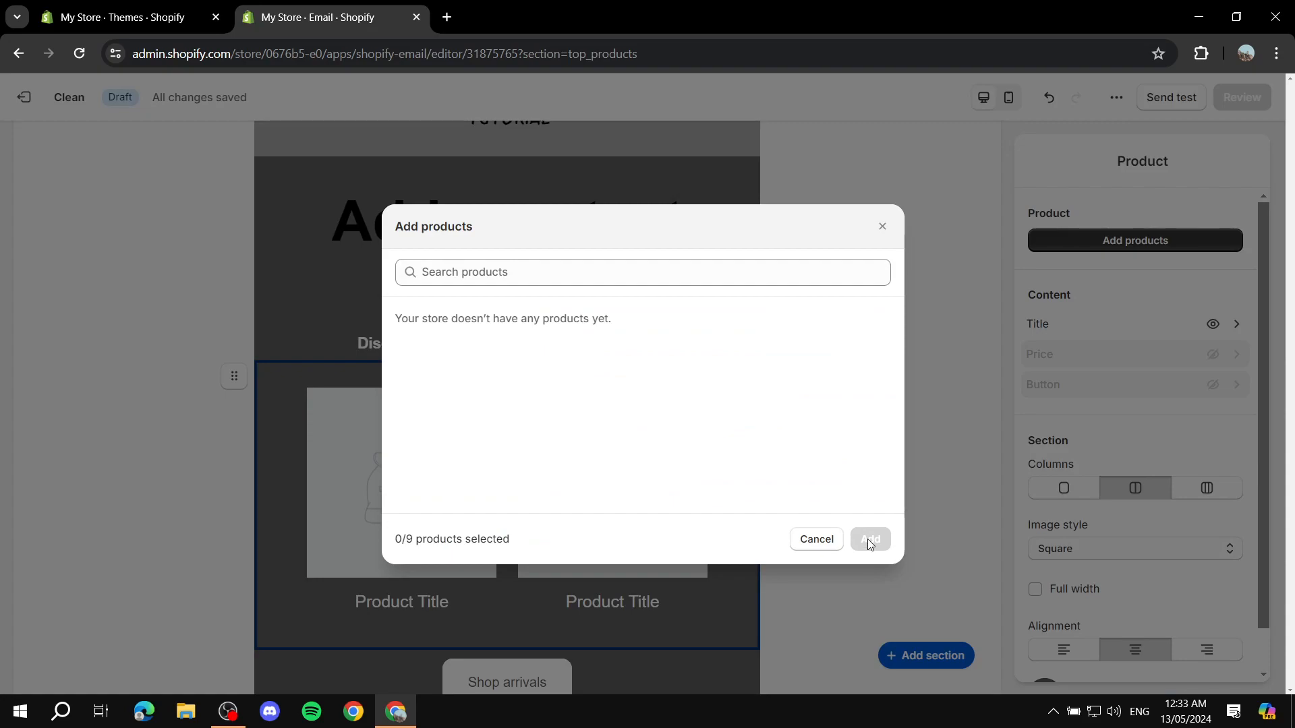
left_click(883, 225)
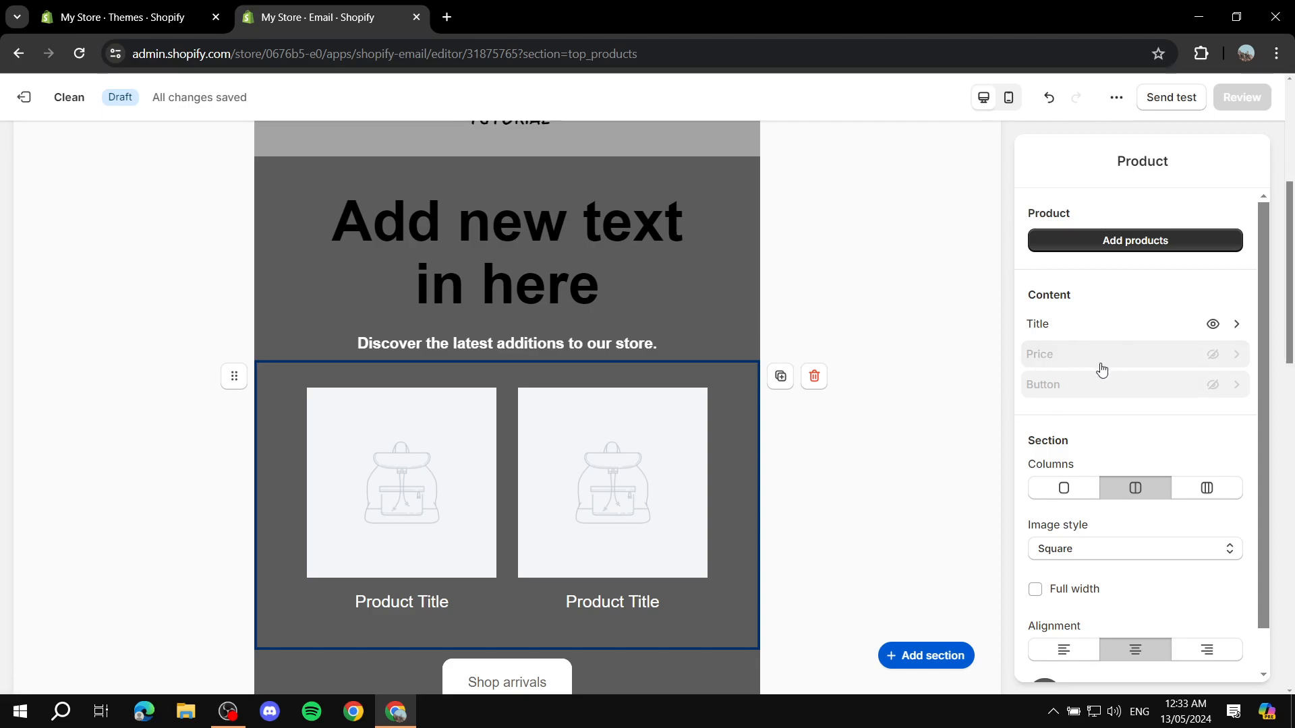
Show the price and button under each product in the two-column product section.
left_click(1213, 357)
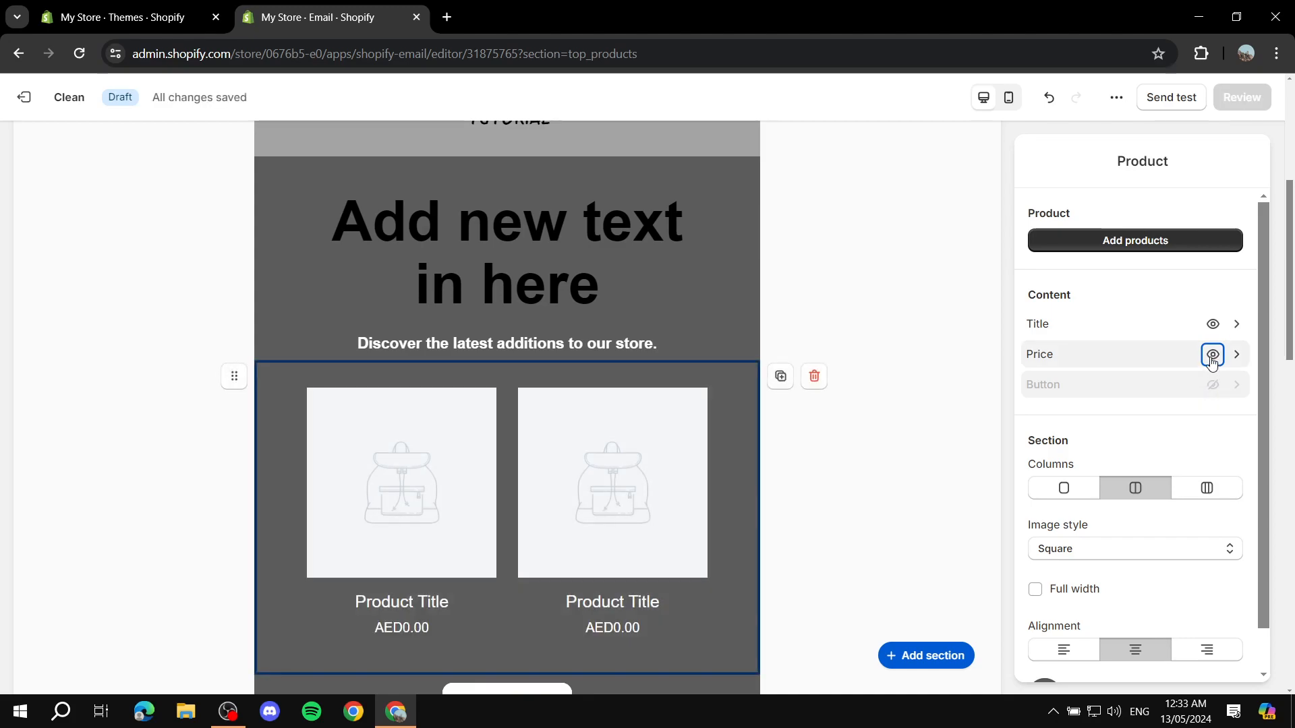
scroll(666, 471, "down", 1)
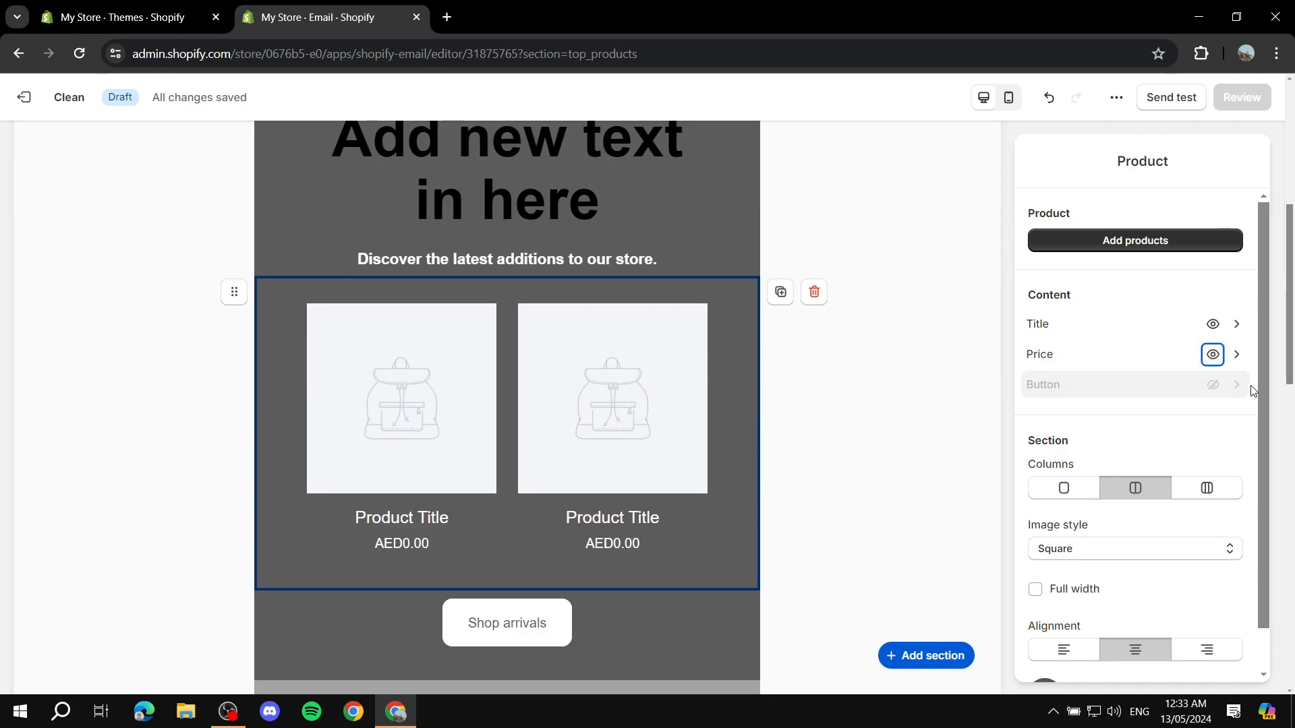
left_click(1212, 384)
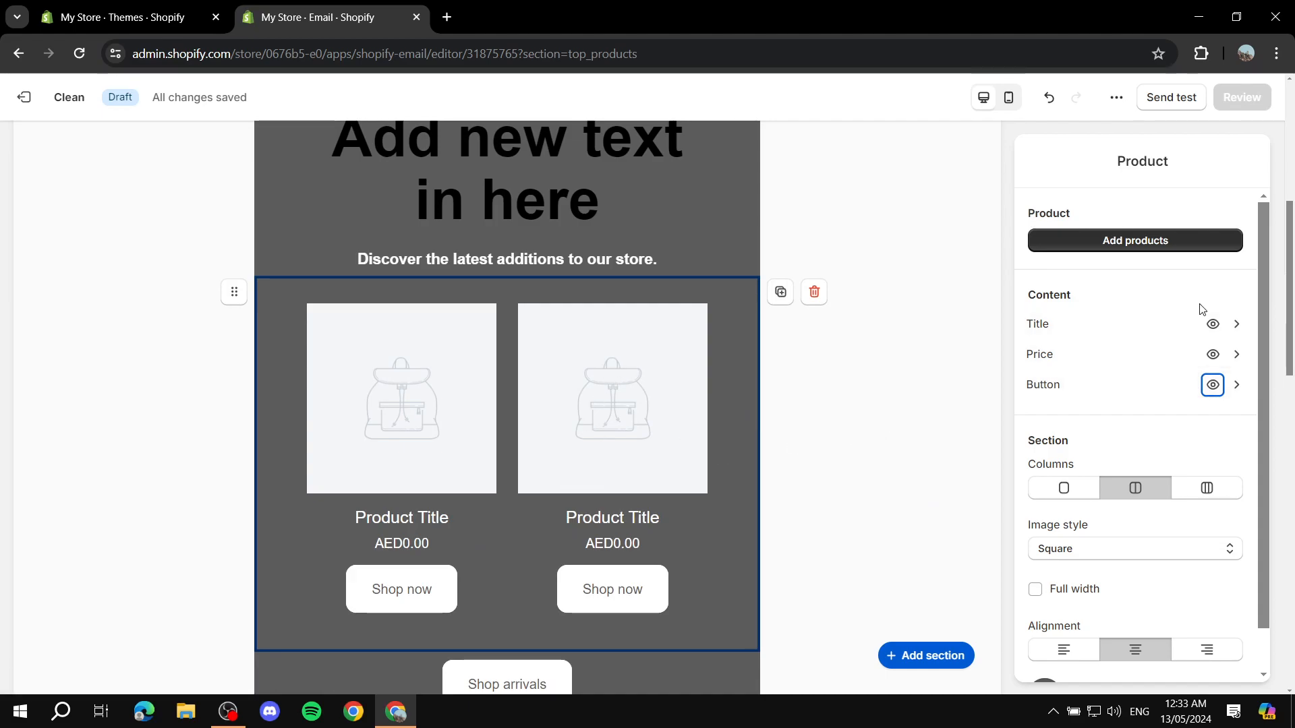
scroll(1173, 410, "down", 4)
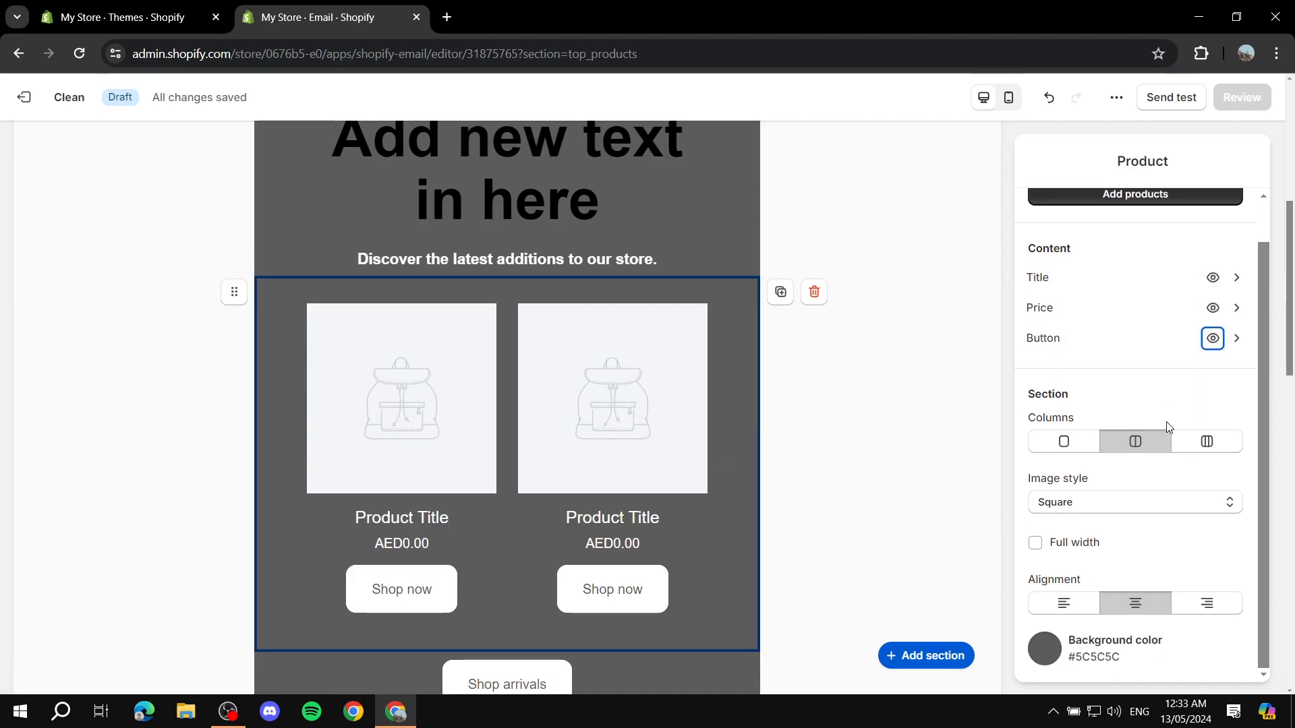
scroll(1041, 451, "up", 1)
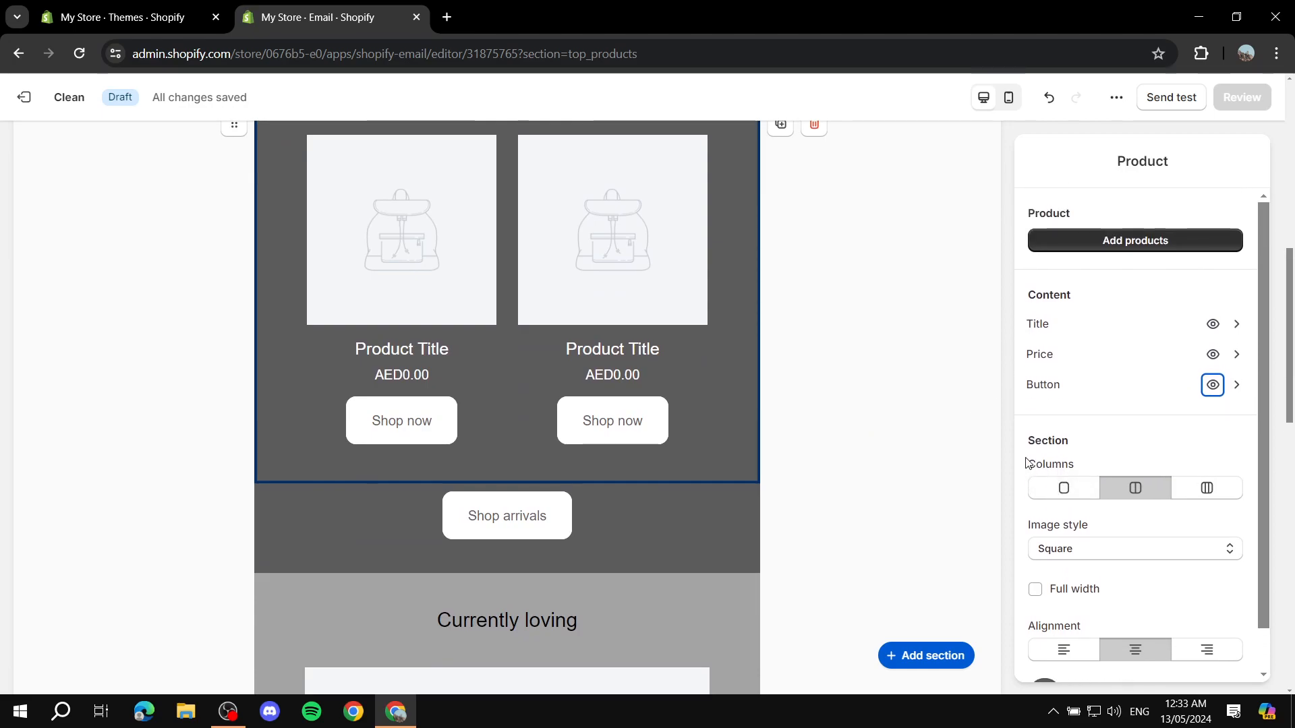
scroll(648, 388, "up", 3)
scroll(662, 380, "down", 1)
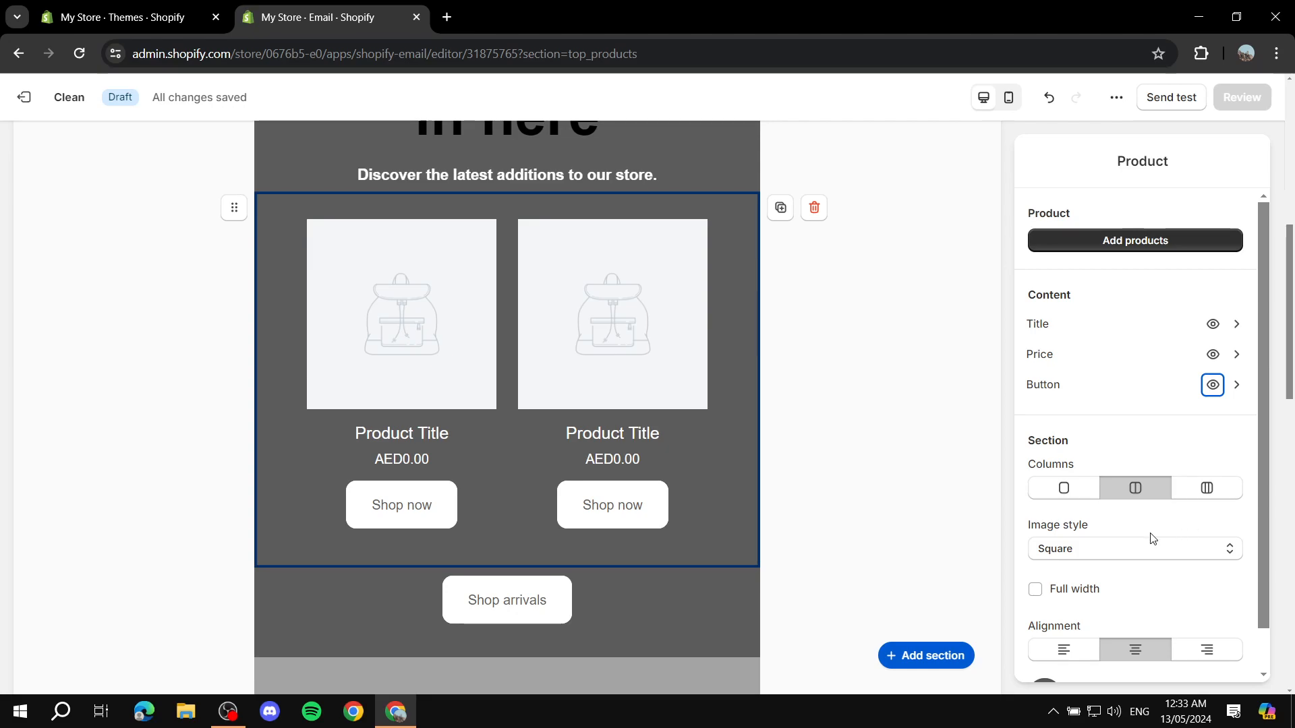
scroll(1076, 547, "down", 5)
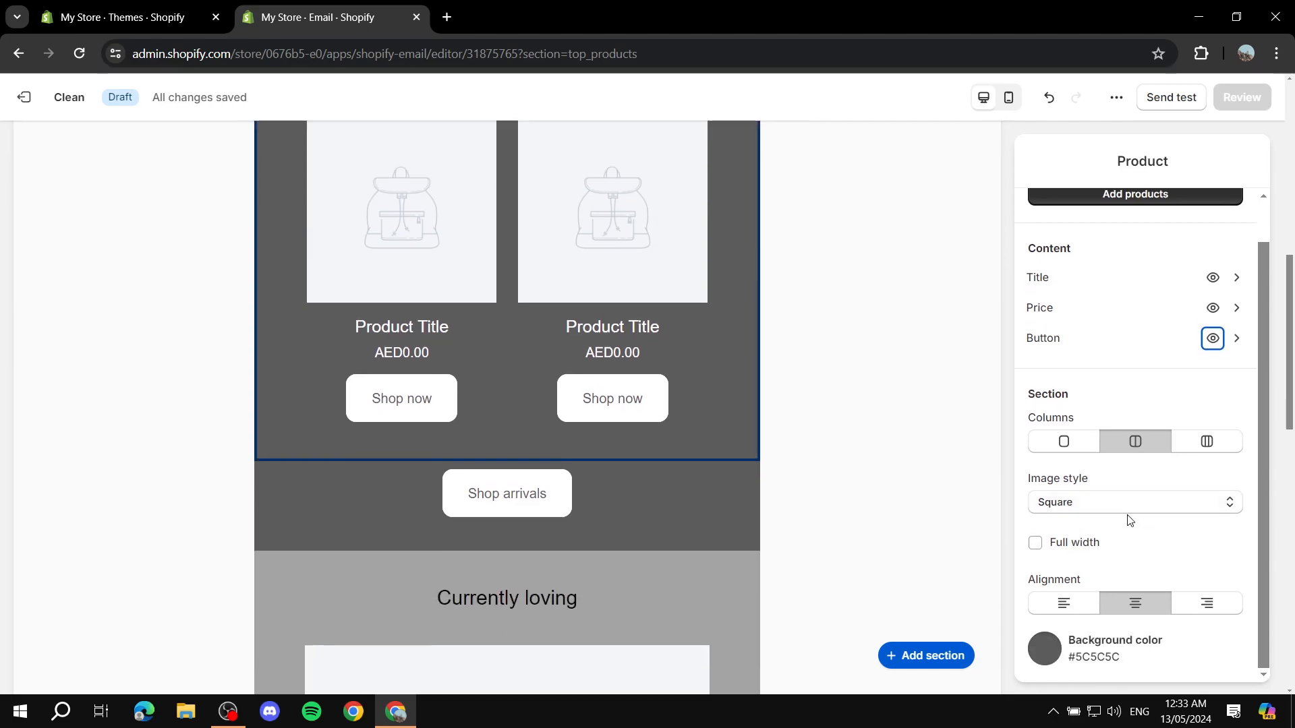
Select the single-product section under "Currently loving" and review the whole email from the recipient and subject details to the footer.
left_click(625, 451)
scroll(636, 405, "down", 6)
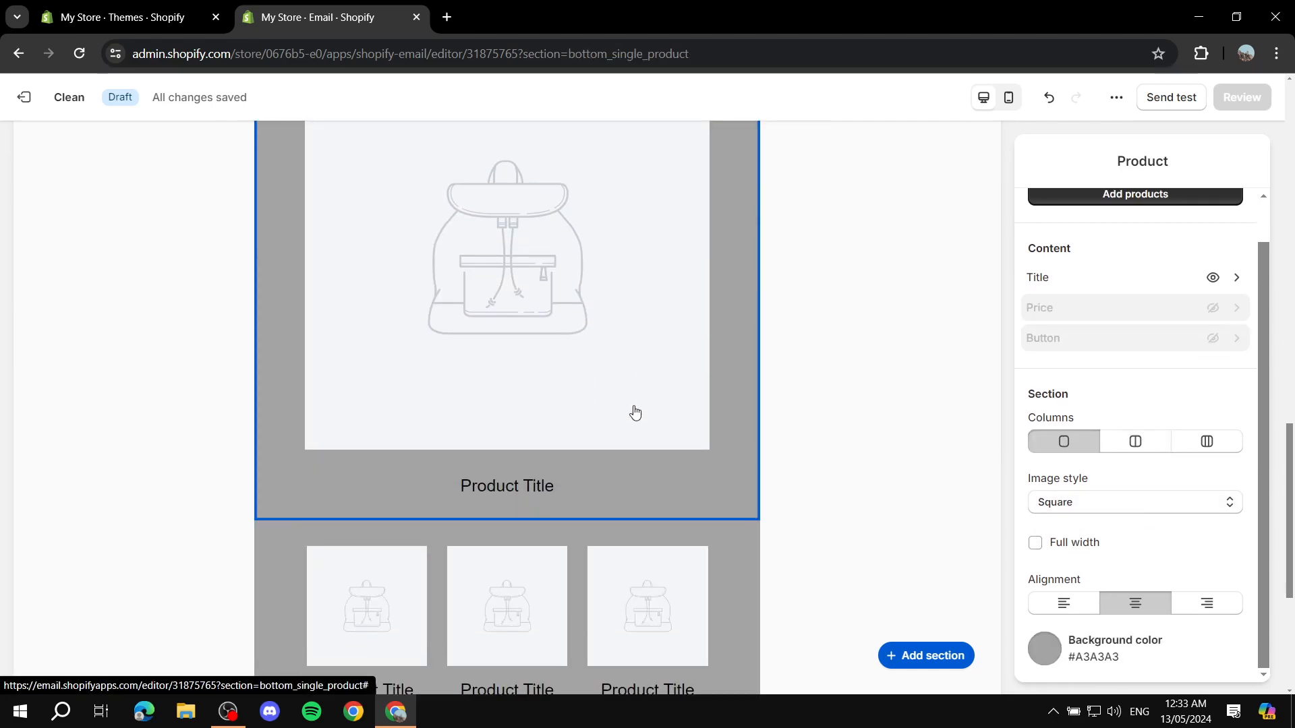
scroll(682, 514, "down", 3)
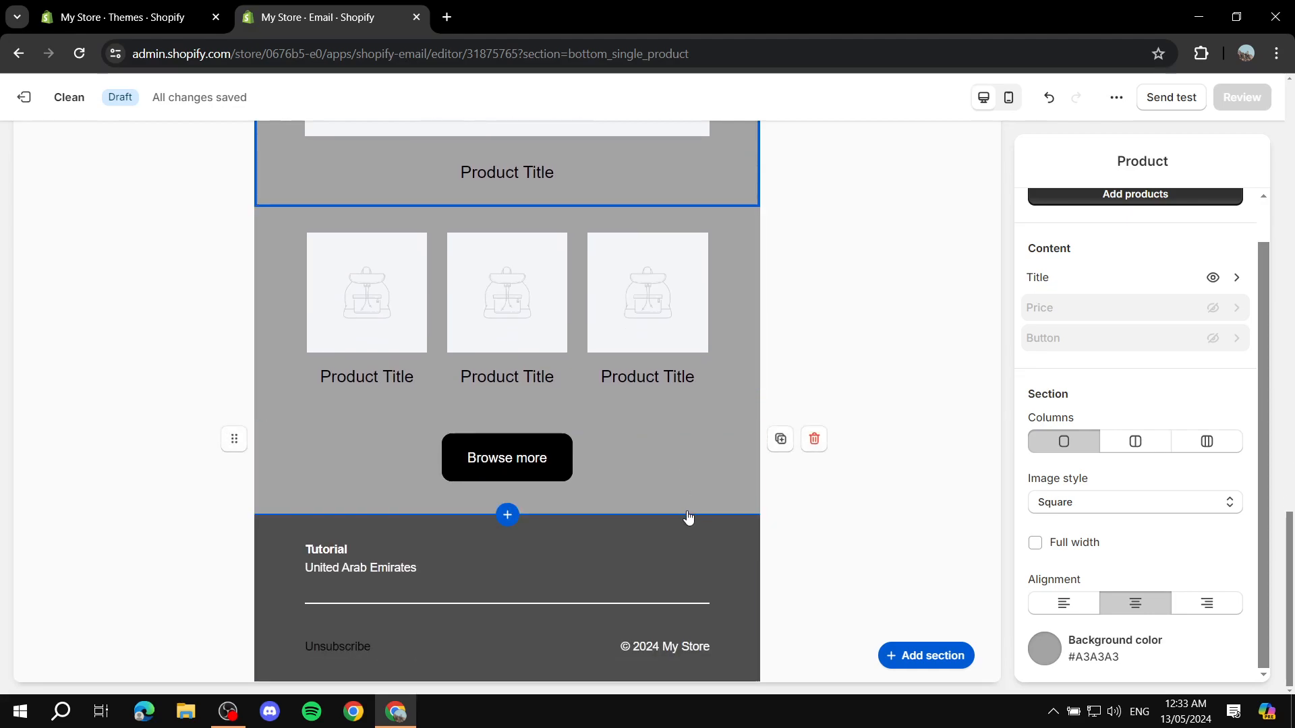
scroll(679, 518, "up", 12)
scroll(670, 507, "up", 5)
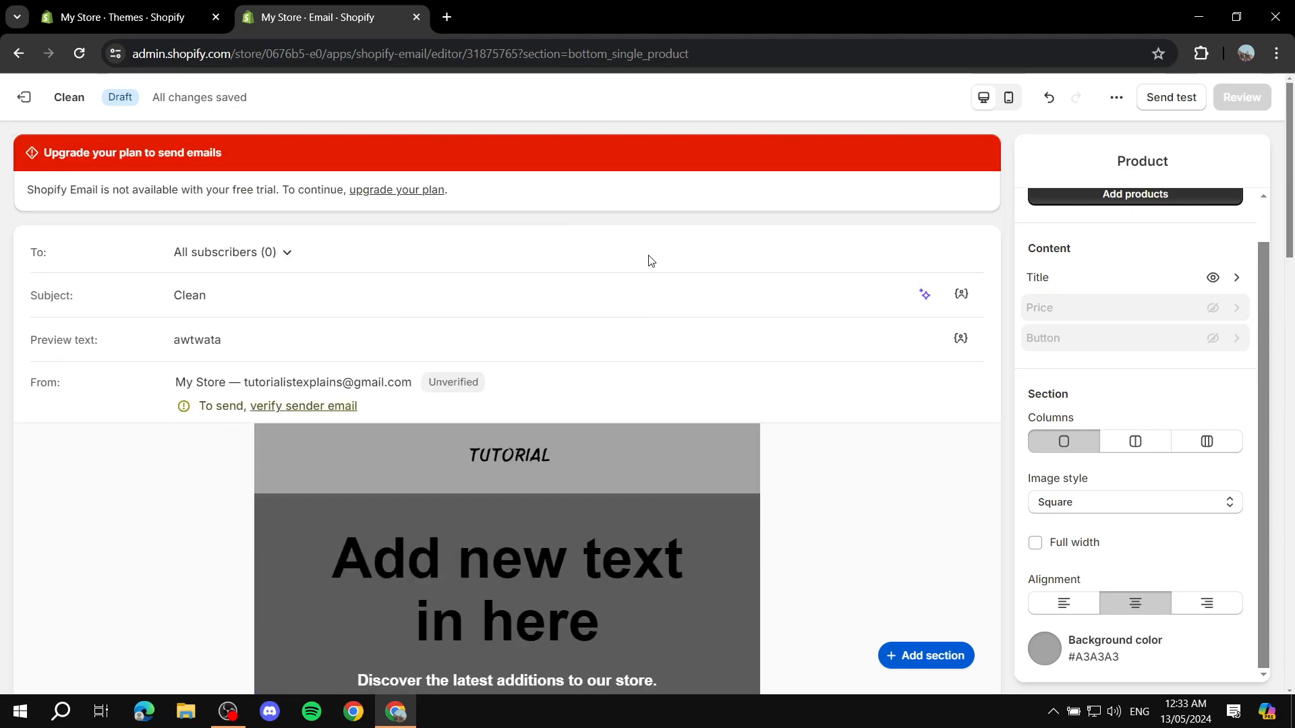
scroll(538, 495, "down", 5)
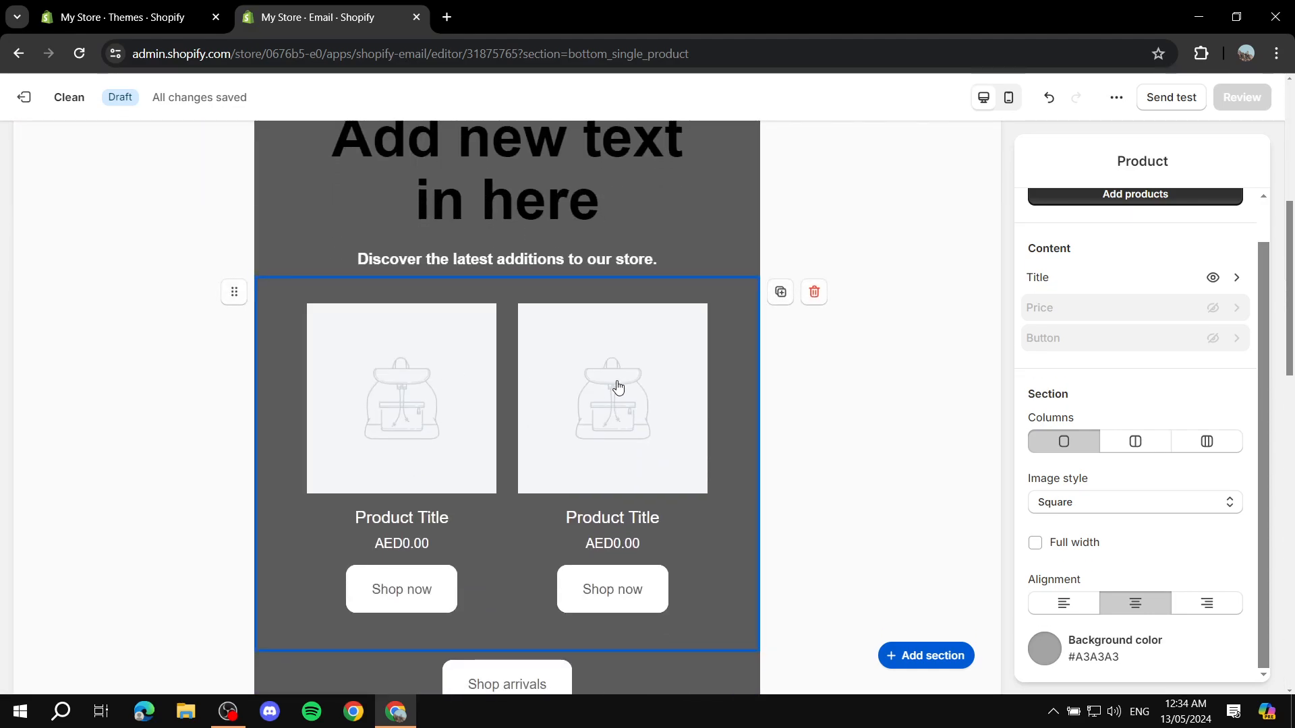
scroll(574, 374, "up", 1)
scroll(529, 366, "up", 5)
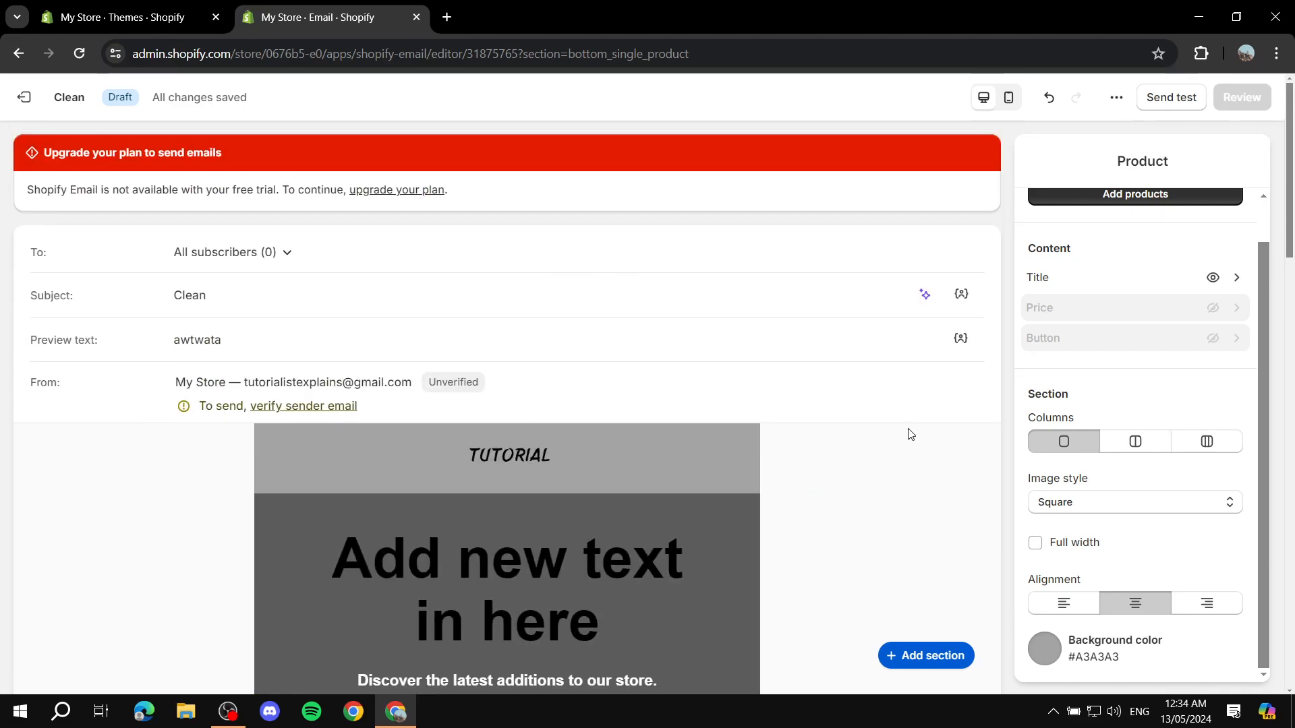
scroll(480, 324, "down", 10)
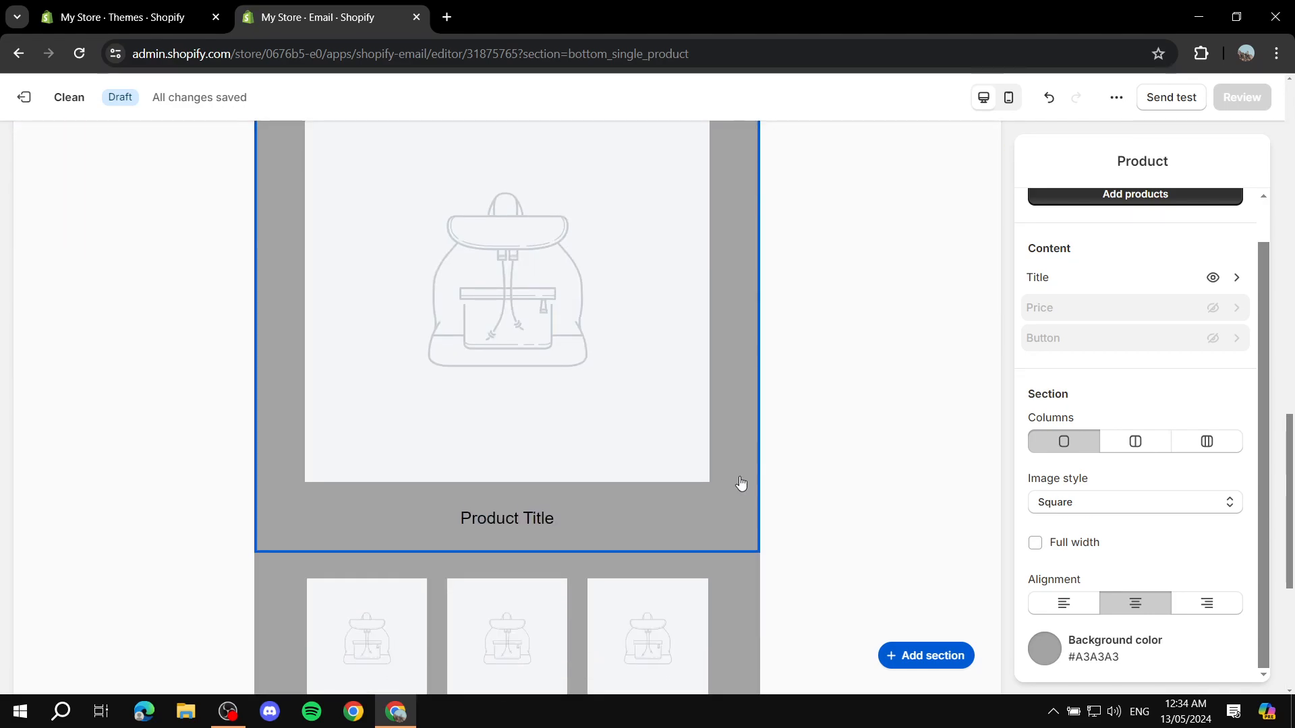
scroll(741, 483, "up", 10)
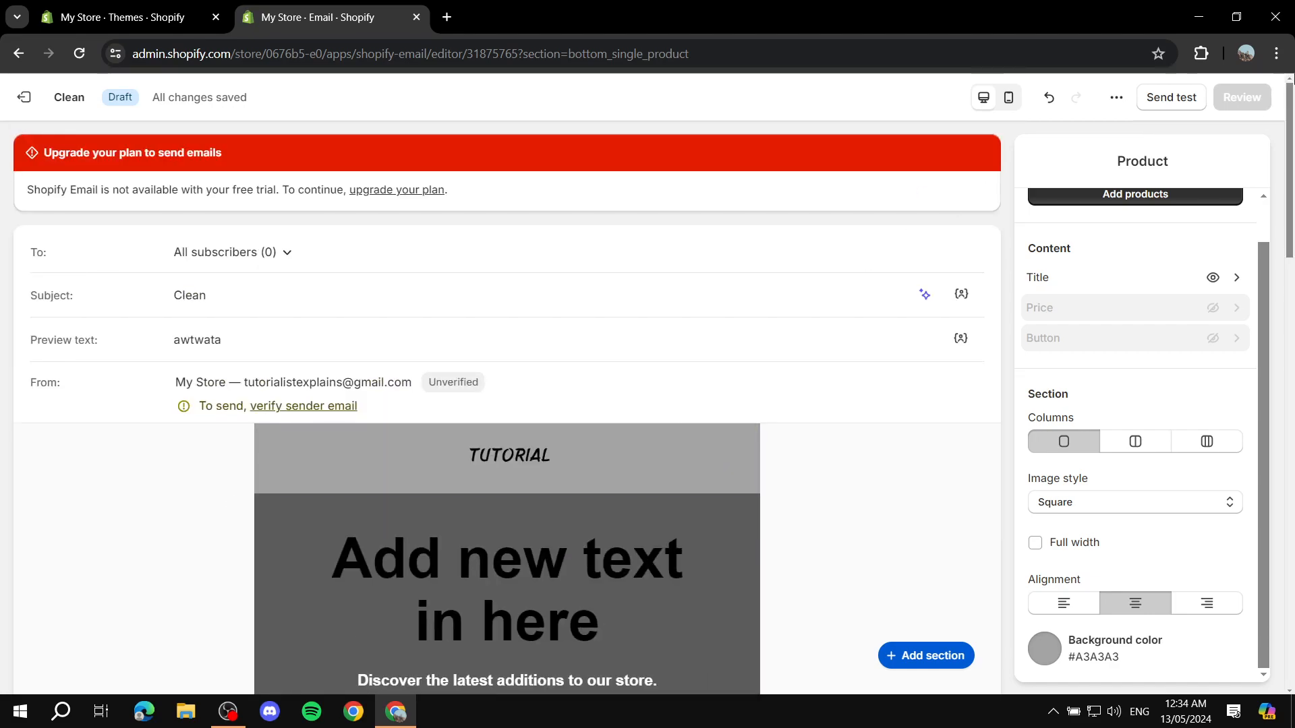
scroll(742, 364, "down", 5)
scroll(663, 382, "up", 7)
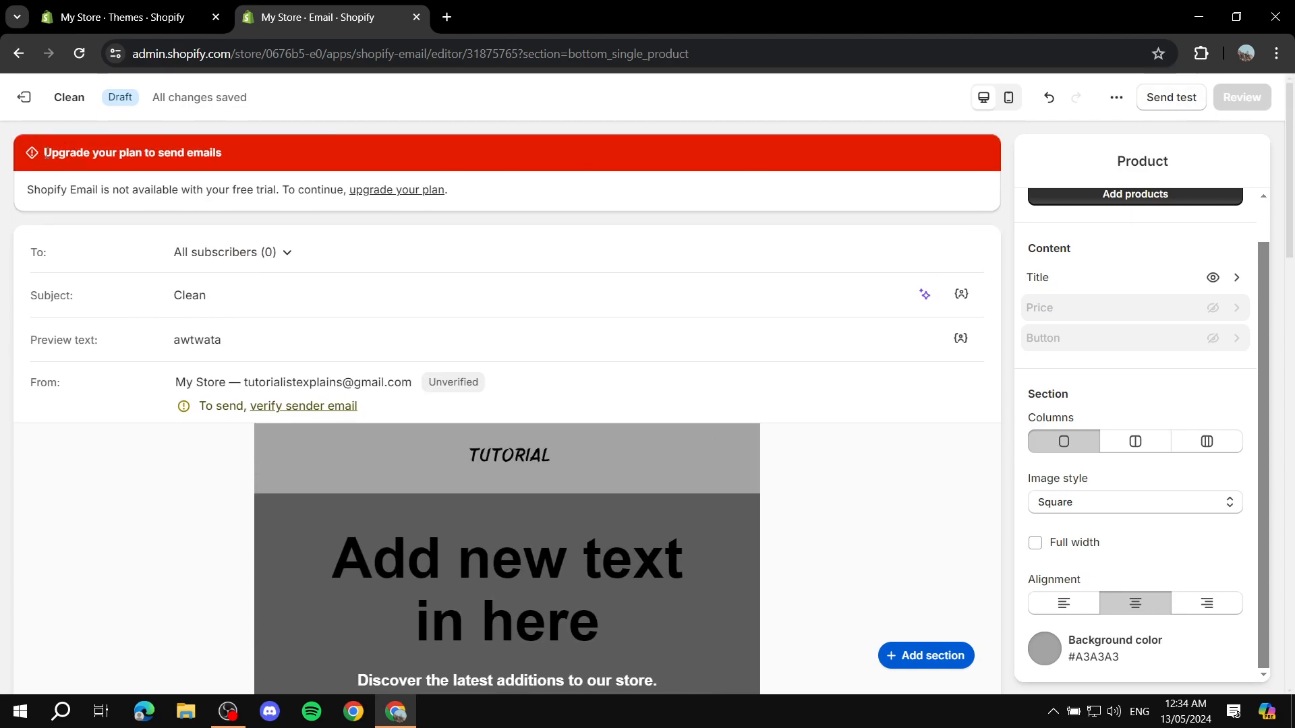
scroll(829, 356, "down", 5)
scroll(514, 338, "up", 5)
left_click_drag(171, 154, 258, 167)
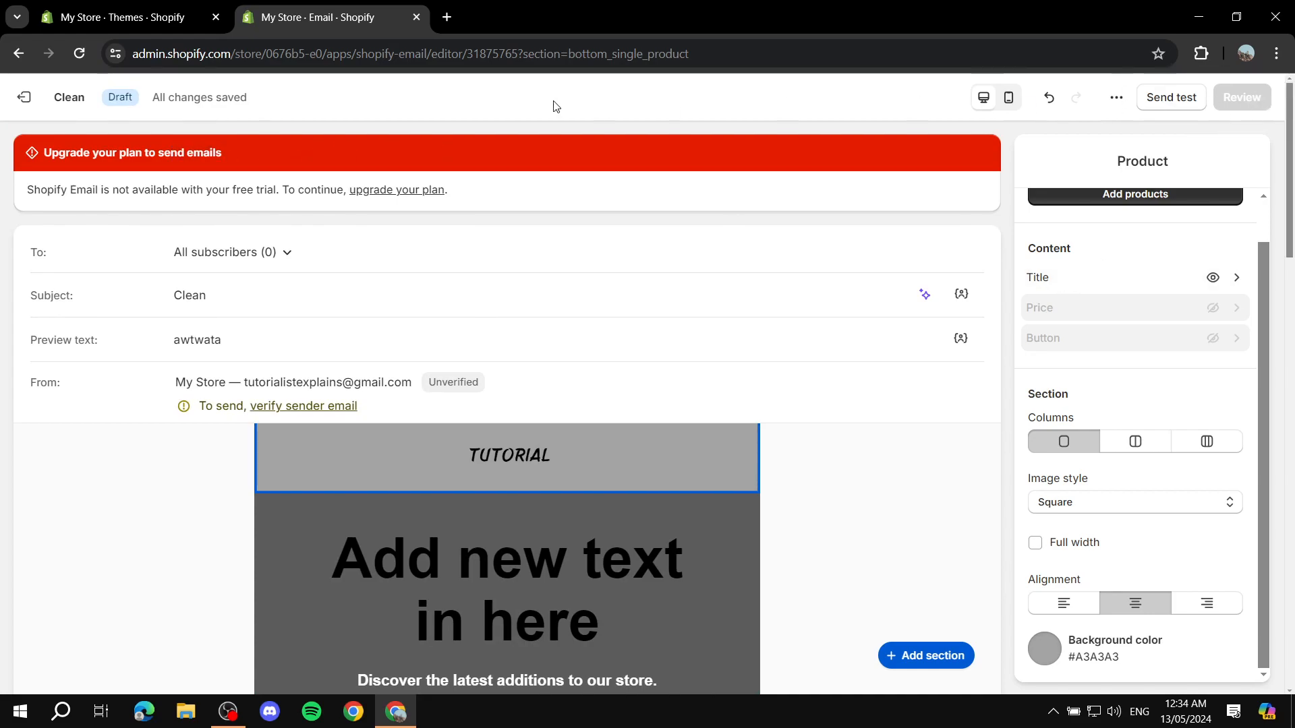
Exit the email editor to the Email overview, collapse the trial notice and look over the recent drafts.
left_click(22, 99)
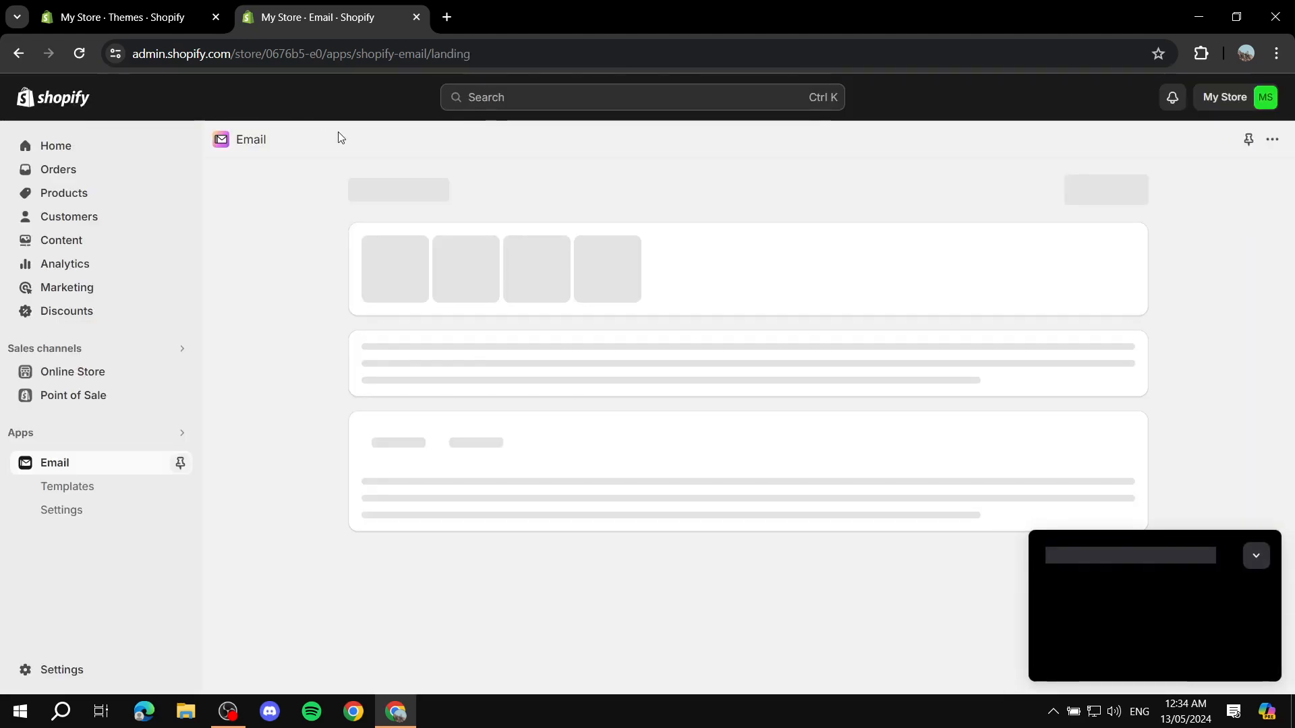
left_click(1255, 566)
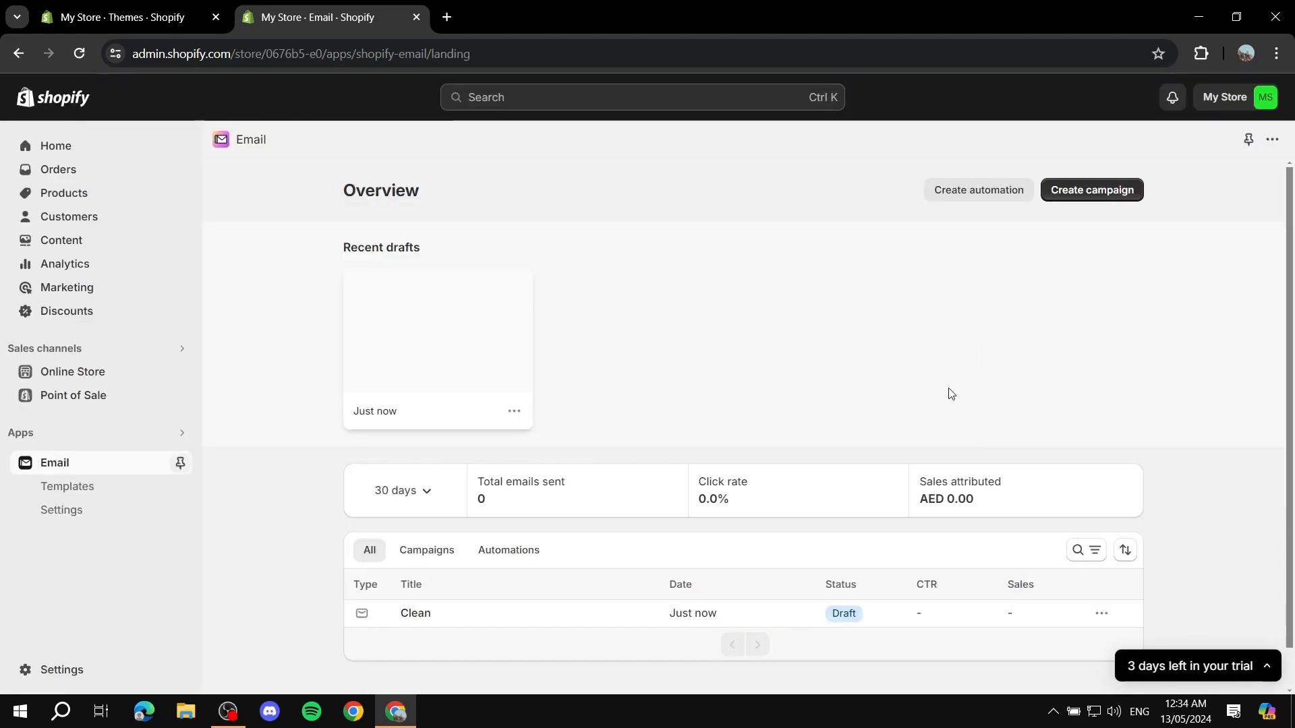
scroll(953, 394, "down", 1)
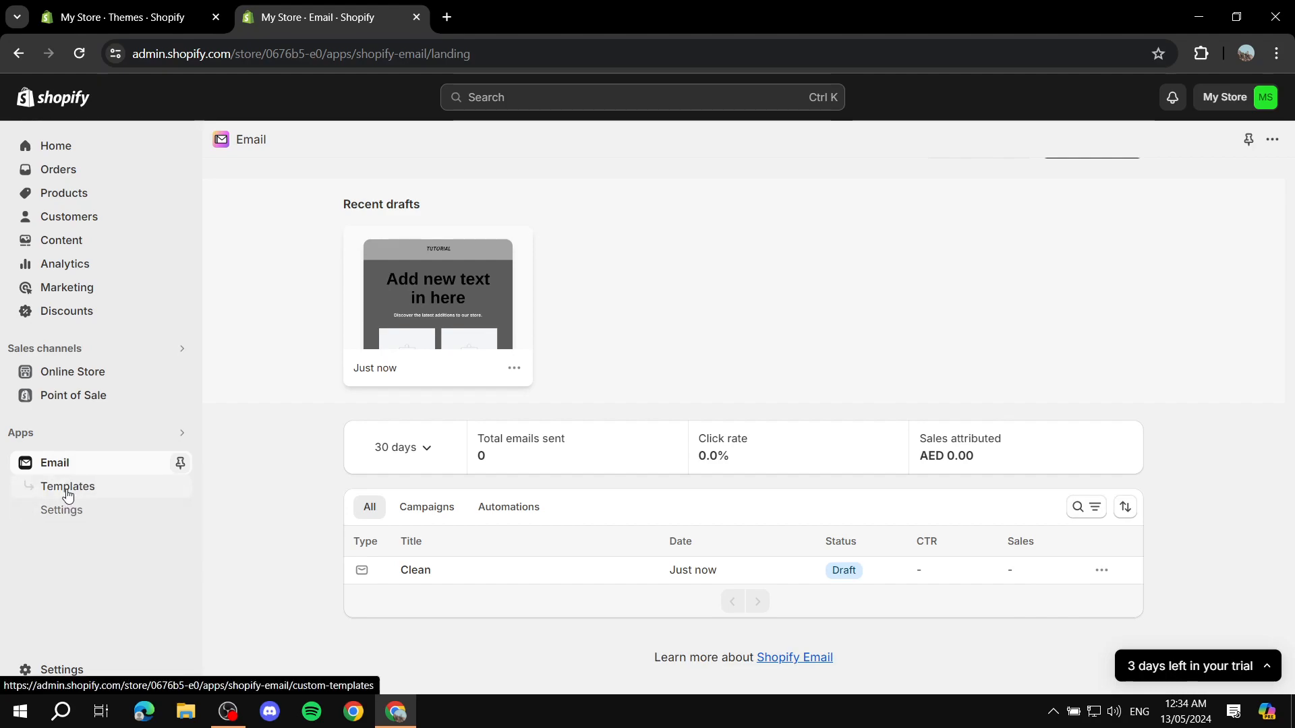
Start a new custom email template and browse the Your templates and Announcements categories for a starting design.
left_click(68, 494)
left_click(751, 487)
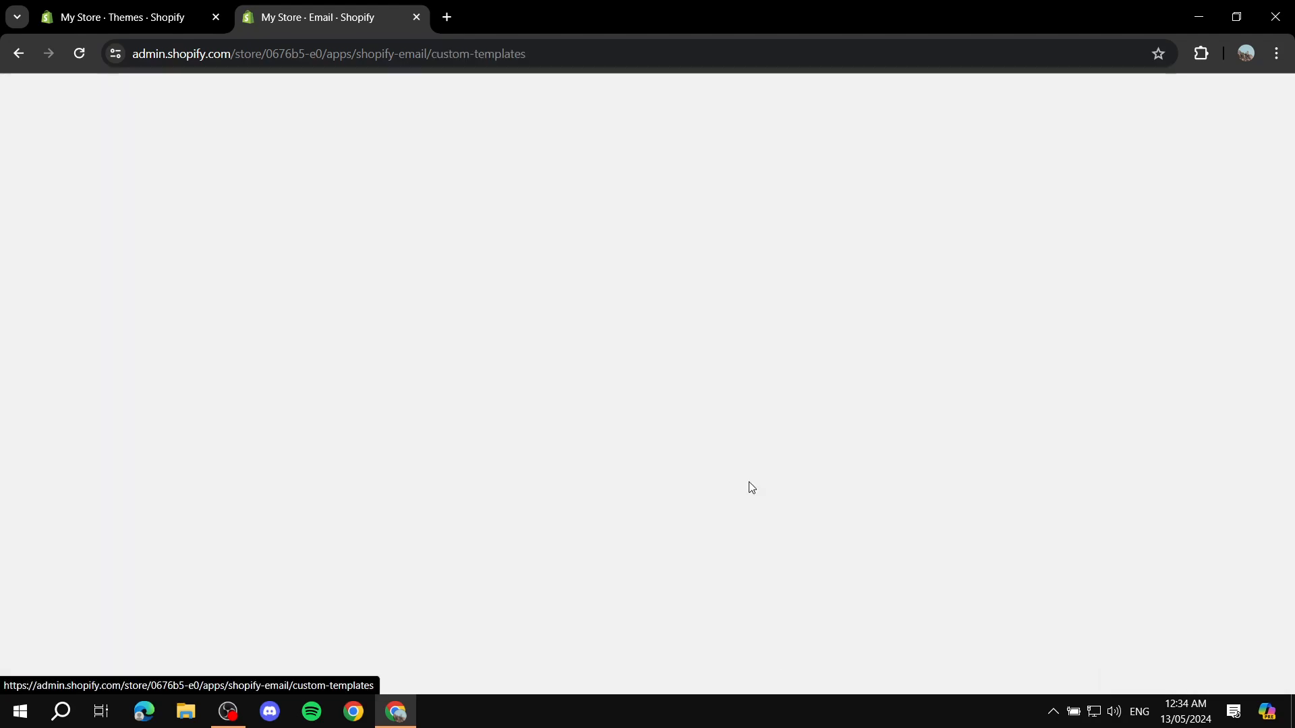
left_click(298, 429)
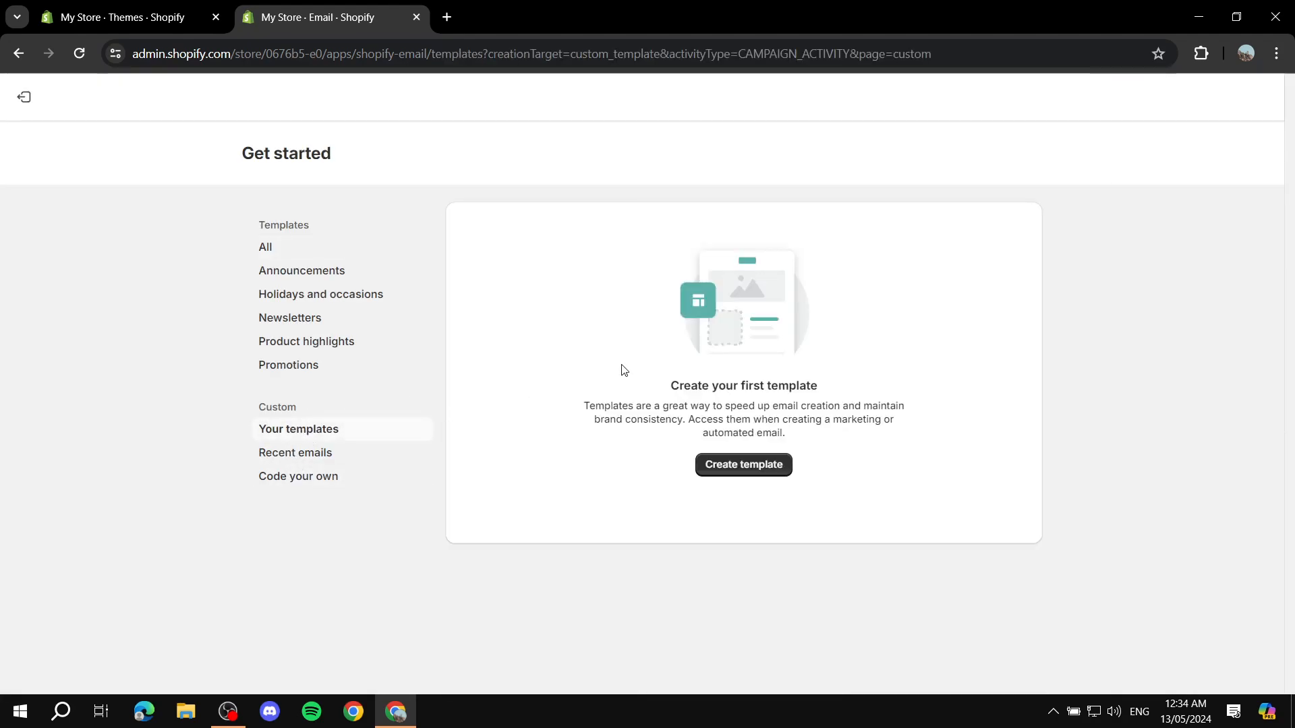
left_click_drag(614, 275, 876, 367)
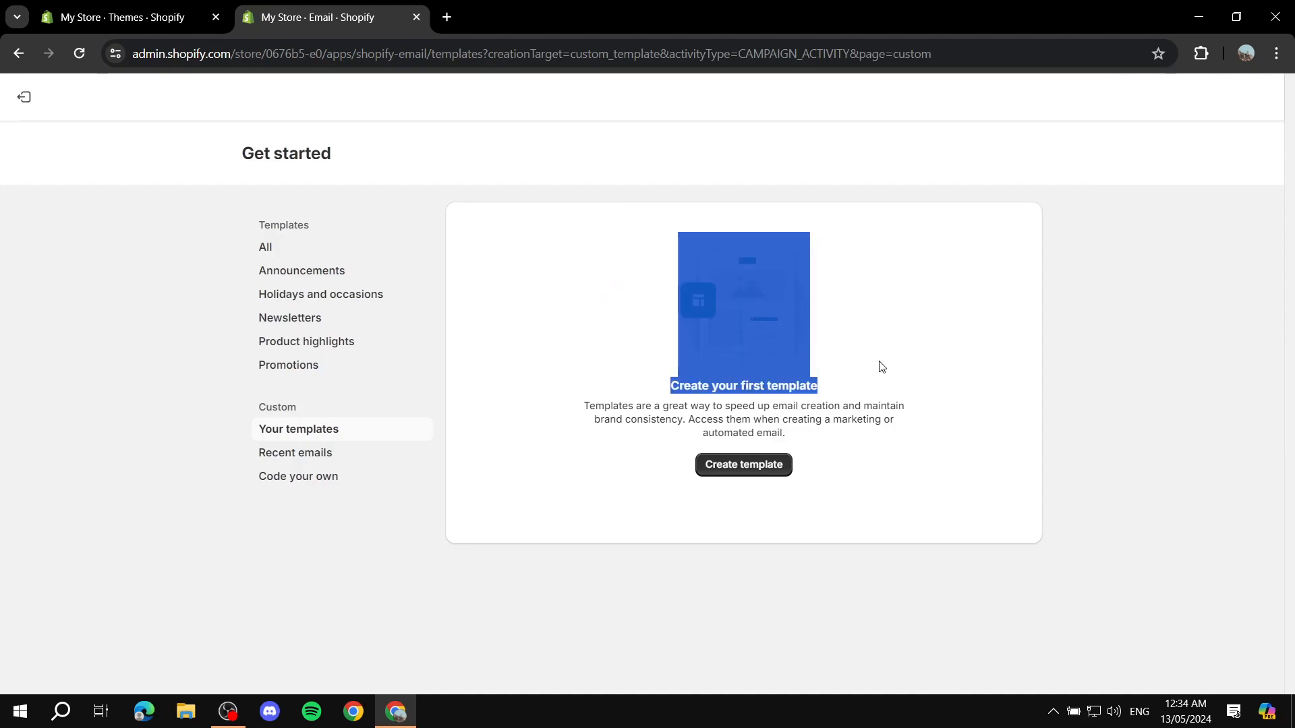
left_click(900, 356)
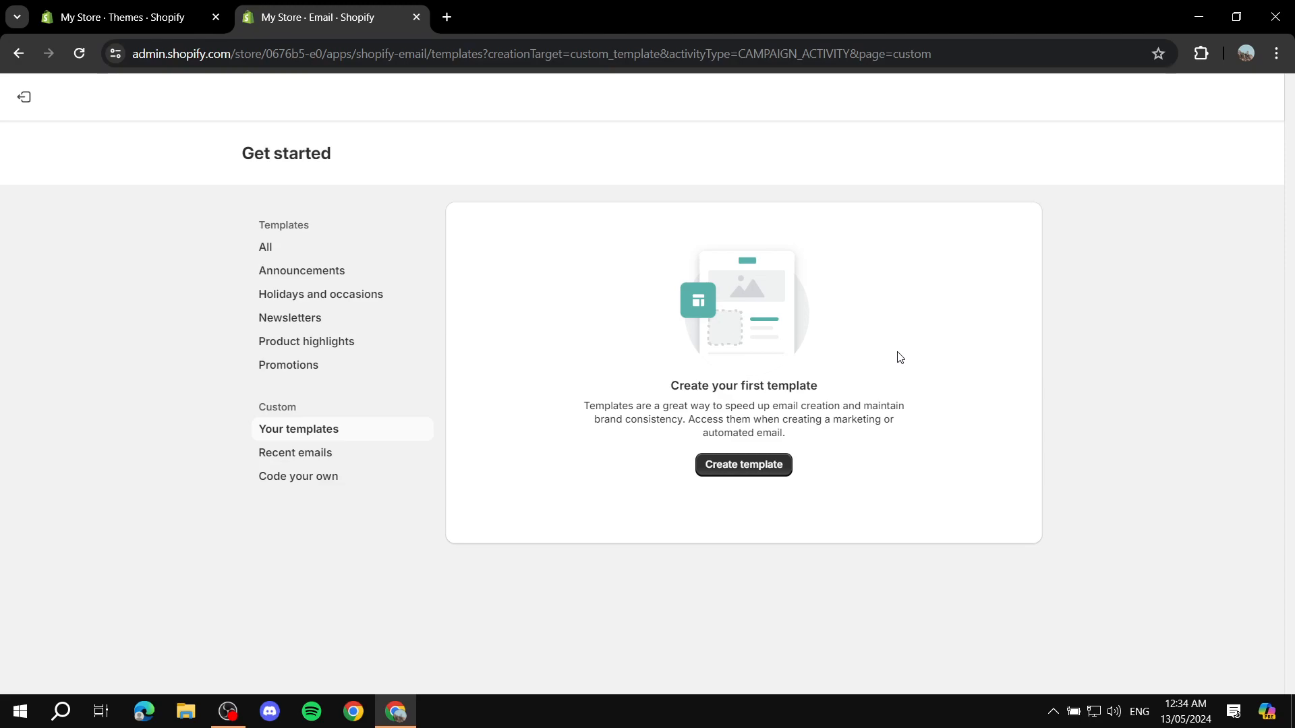
left_click(311, 273)
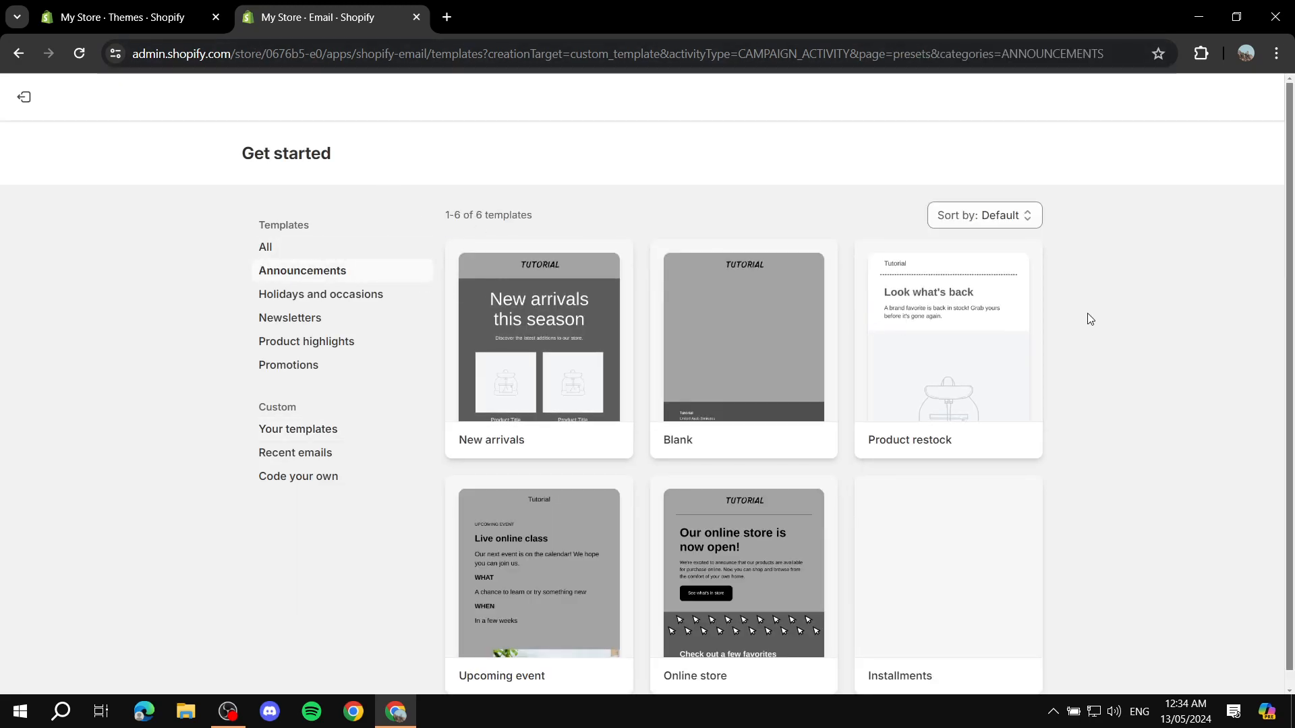